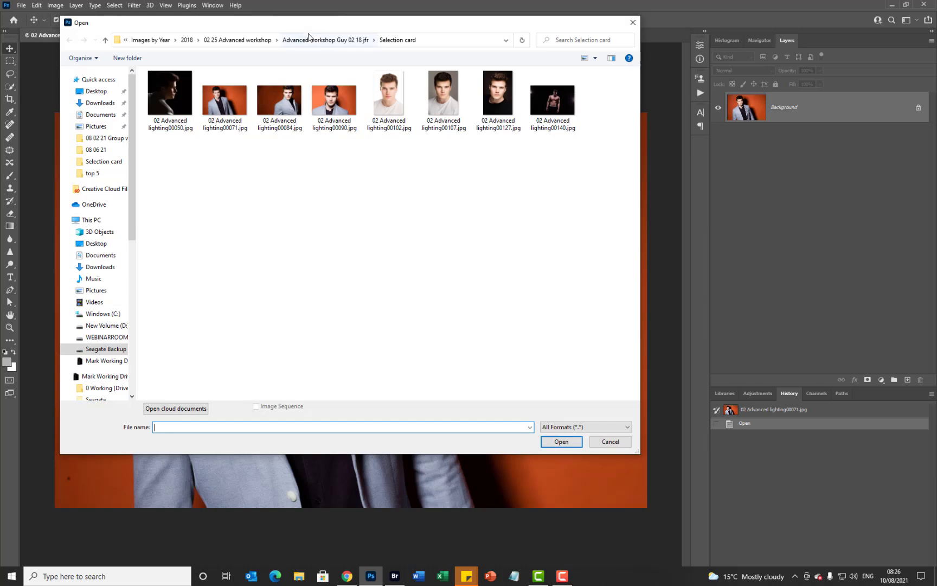
- Open 02 Advanced lighting00107.jpg, then return to the orange-backdrop 00071 portrait document
{"action": "double_click", "coordinate": [442, 111]}
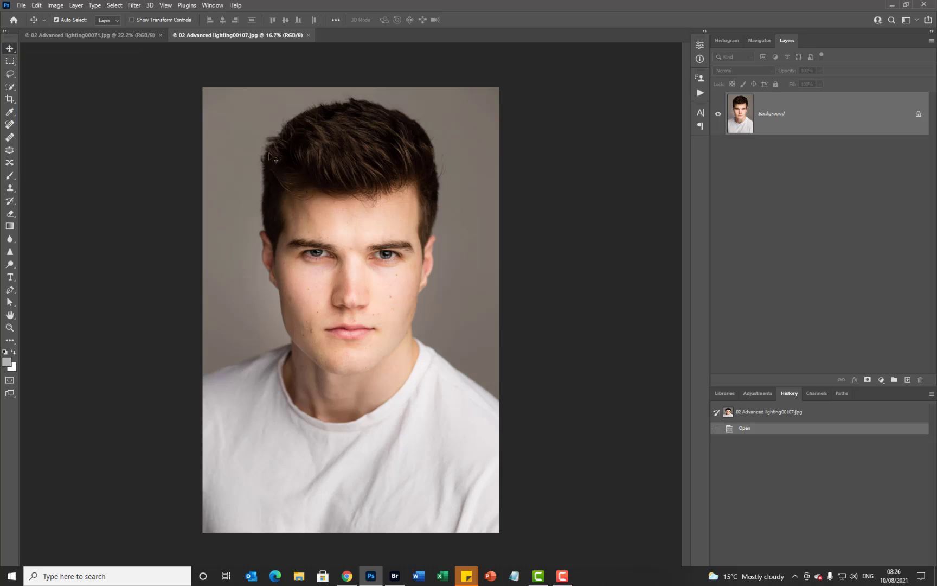
{"action": "left_click", "coordinate": [115, 36]}
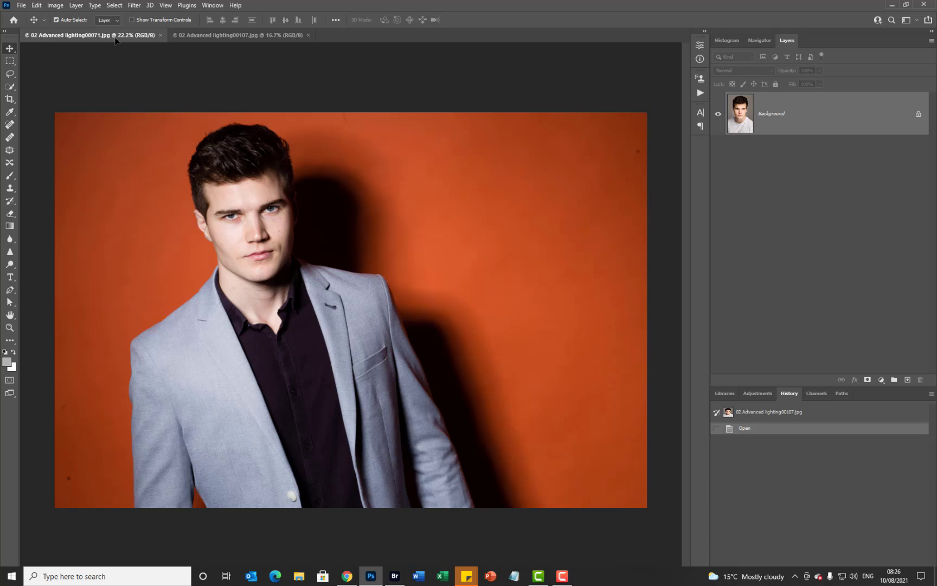
- Drag the 00107 headshot into the 00071 portrait as Layer 1 and place it on the right side
{"action": "left_click_drag", "start_coordinate": [115, 40], "coordinate": [382, 219]}
{"action": "left_click_drag", "start_coordinate": [400, 241], "coordinate": [400, 239]}
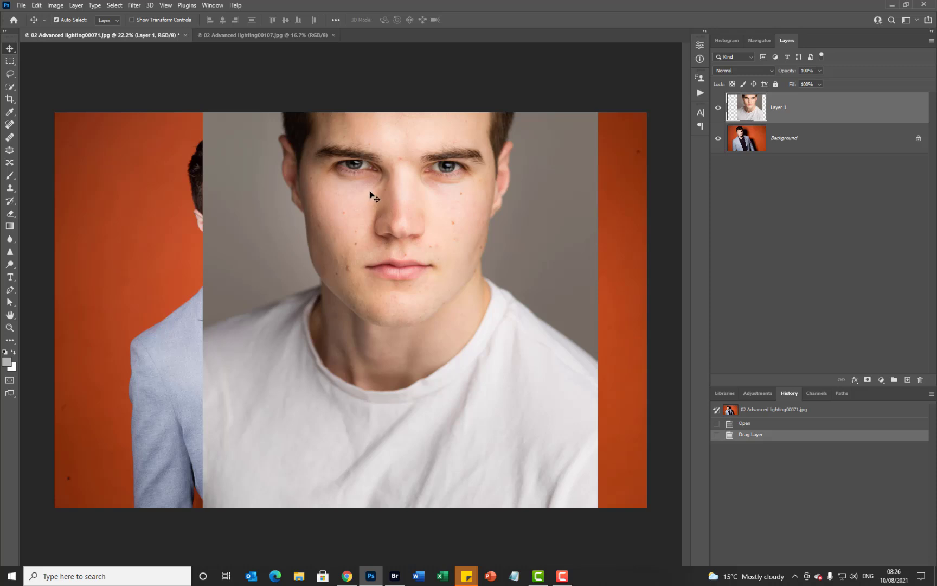
{"action": "left_click_drag", "start_coordinate": [371, 193], "coordinate": [438, 295]}
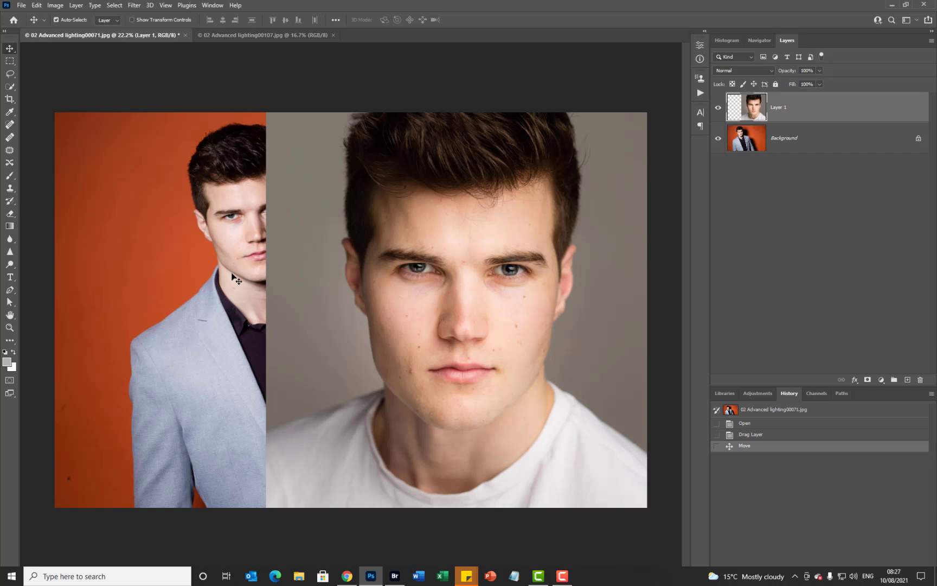
{"action": "left_click_drag", "start_coordinate": [416, 301], "coordinate": [375, 305]}
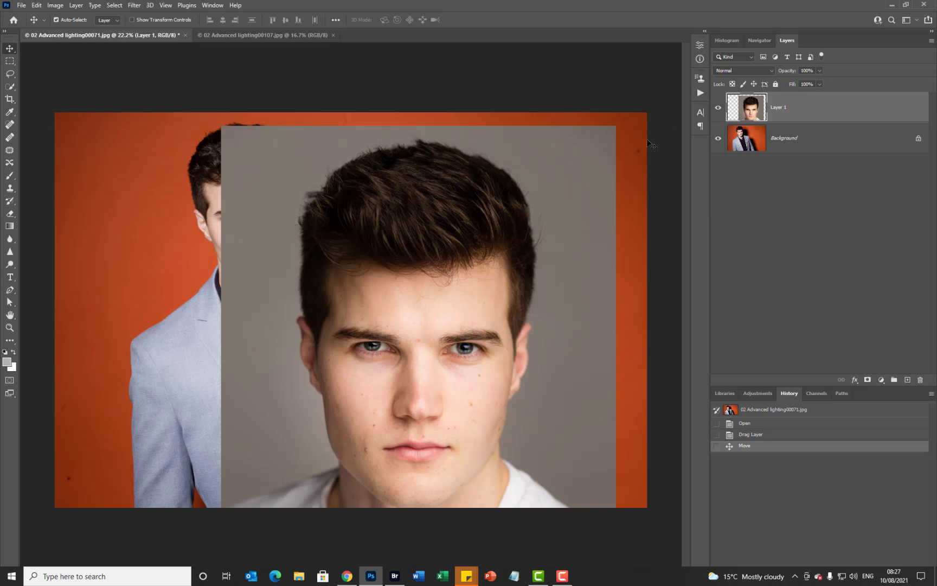
{"action": "left_click_drag", "start_coordinate": [396, 405], "coordinate": [444, 302]}
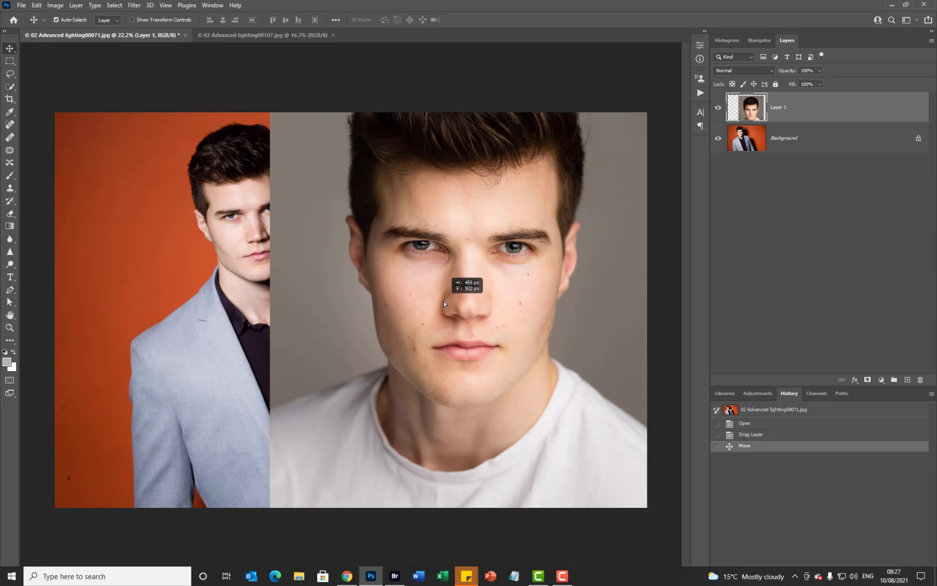
{"action": "left_click_drag", "start_coordinate": [444, 301], "coordinate": [443, 302]}
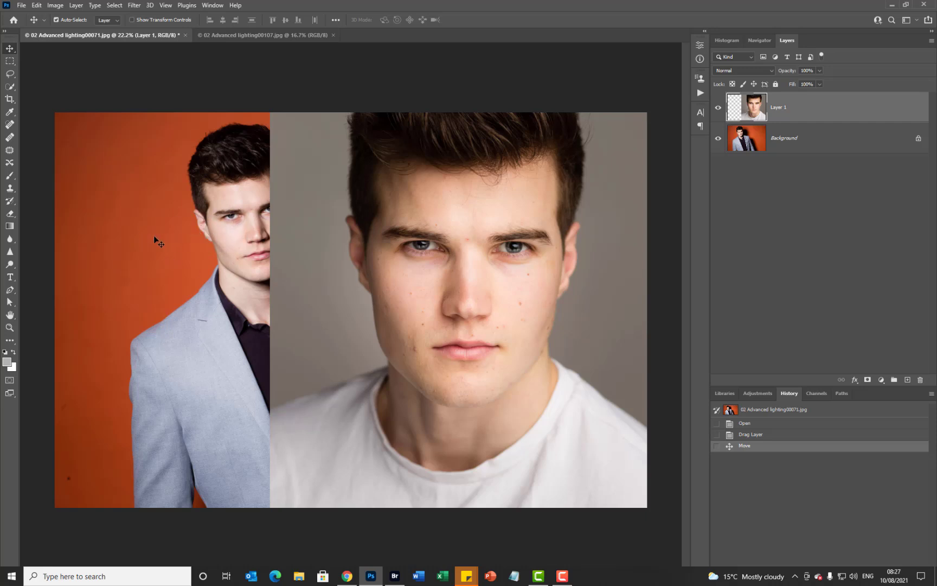
- Unlock the orange portrait's Background layer into an editable Layer 0
{"action": "left_click", "coordinate": [248, 247]}
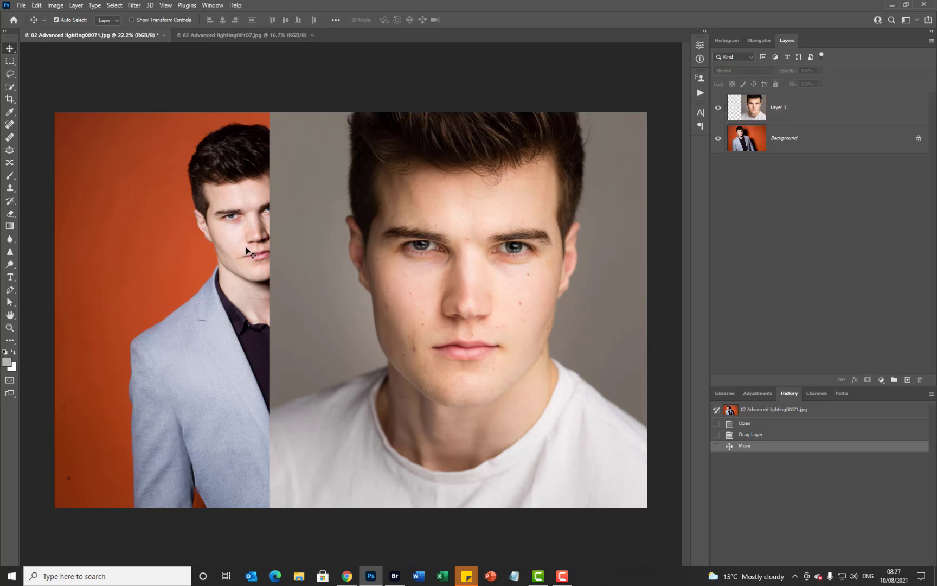
{"action": "left_click", "coordinate": [788, 145]}
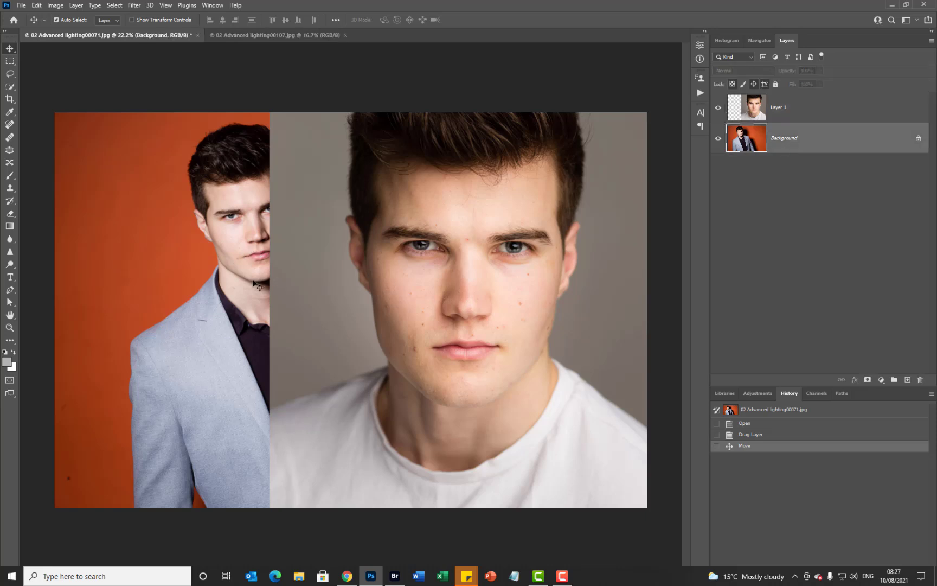
{"action": "left_click", "coordinate": [207, 283]}
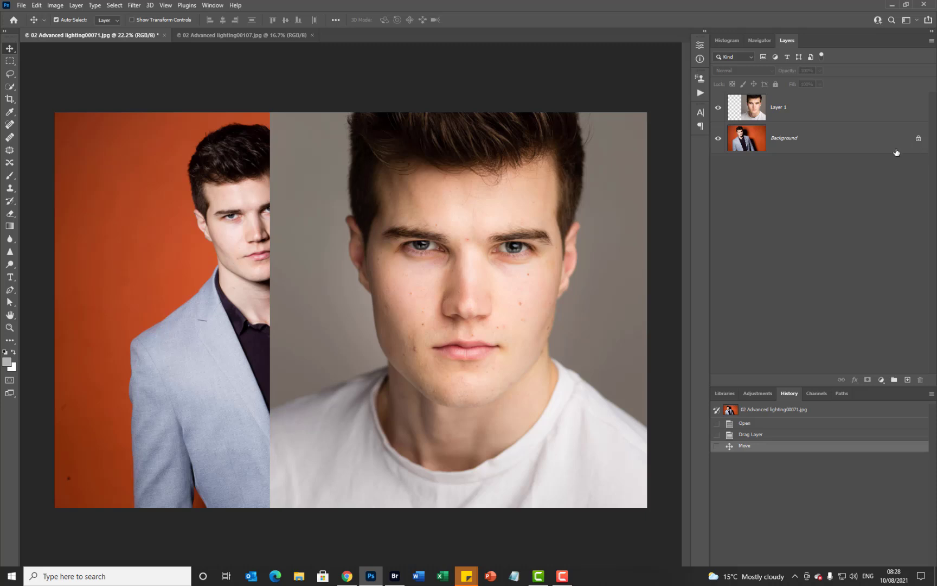
{"action": "left_click", "coordinate": [918, 140]}
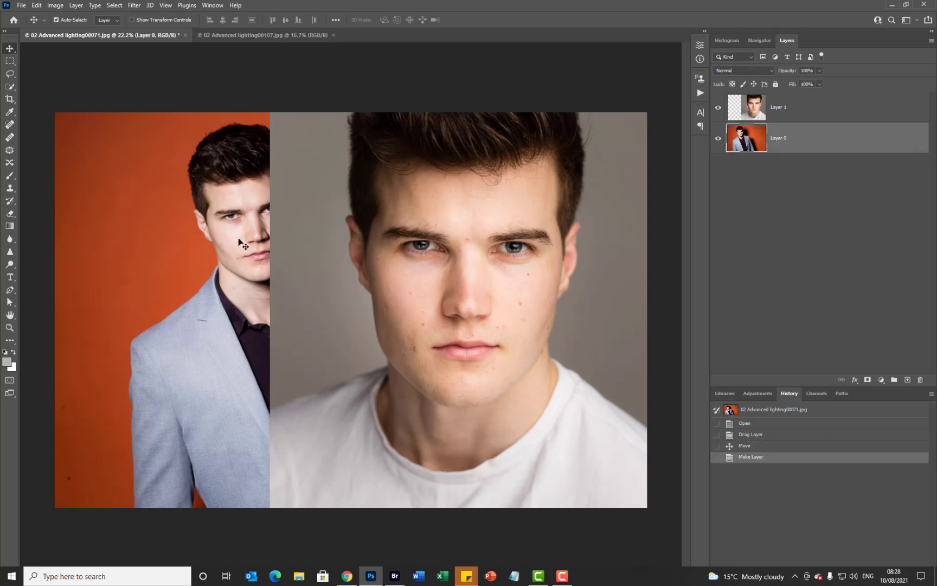
- Slide Layer 0 left and the headshot about 45 px right so they sit side by side
{"action": "left_click_drag", "start_coordinate": [238, 240], "coordinate": [182, 238]}
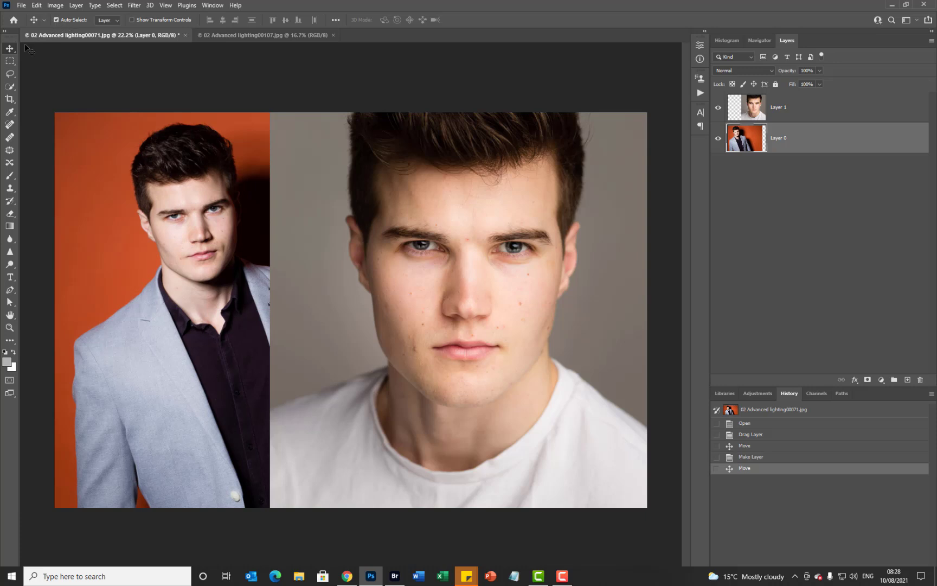
{"action": "left_click_drag", "start_coordinate": [500, 282], "coordinate": [524, 284]}
{"action": "left_click_drag", "start_coordinate": [277, 321], "coordinate": [262, 320]}
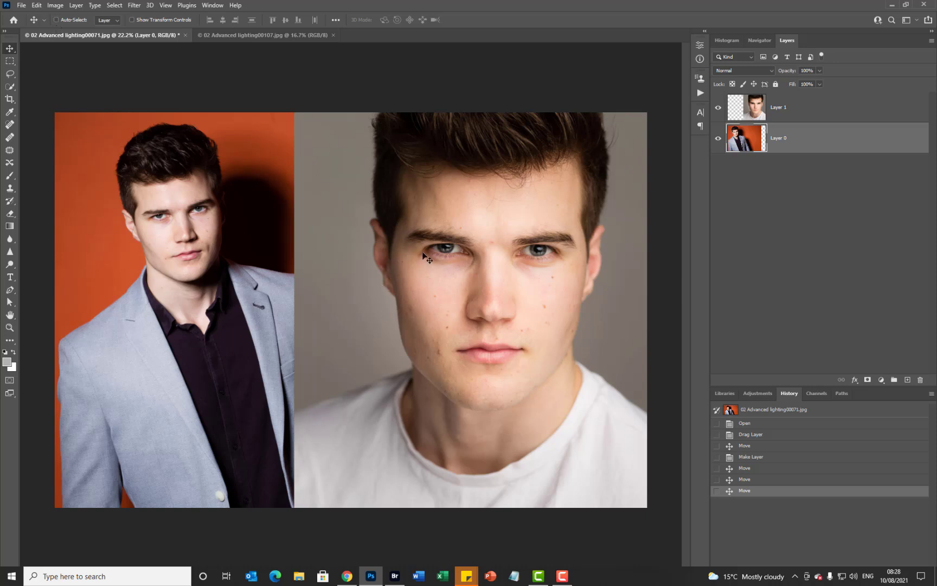
{"action": "mouse_move", "coordinate": [423, 254]}
{"action": "left_mouse_down"}
{"action": "mouse_move", "coordinate": [393, 256]}
{"action": "mouse_move", "coordinate": [417, 251]}
{"action": "left_mouse_up"}
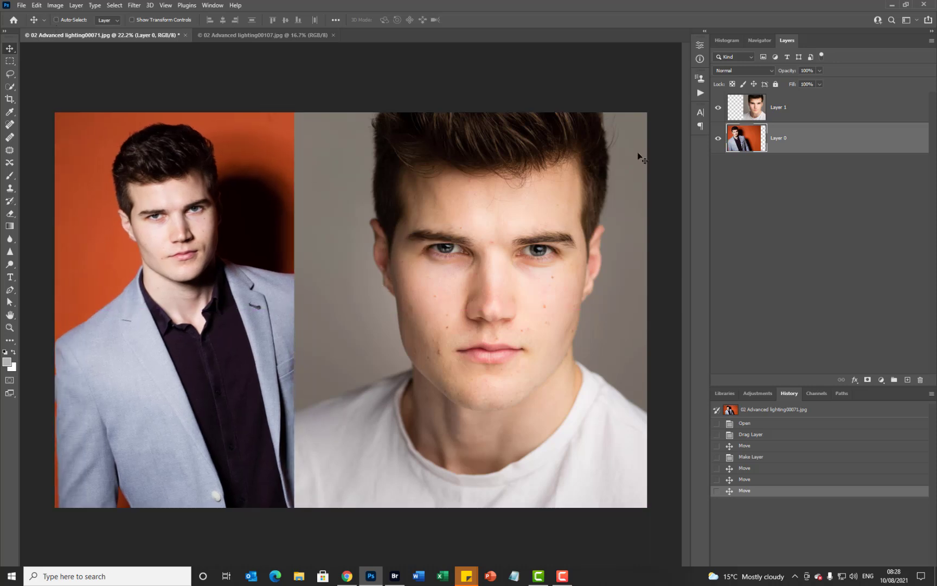
- Nudge the headshot layer slightly left and down
{"action": "left_click", "coordinate": [809, 117]}
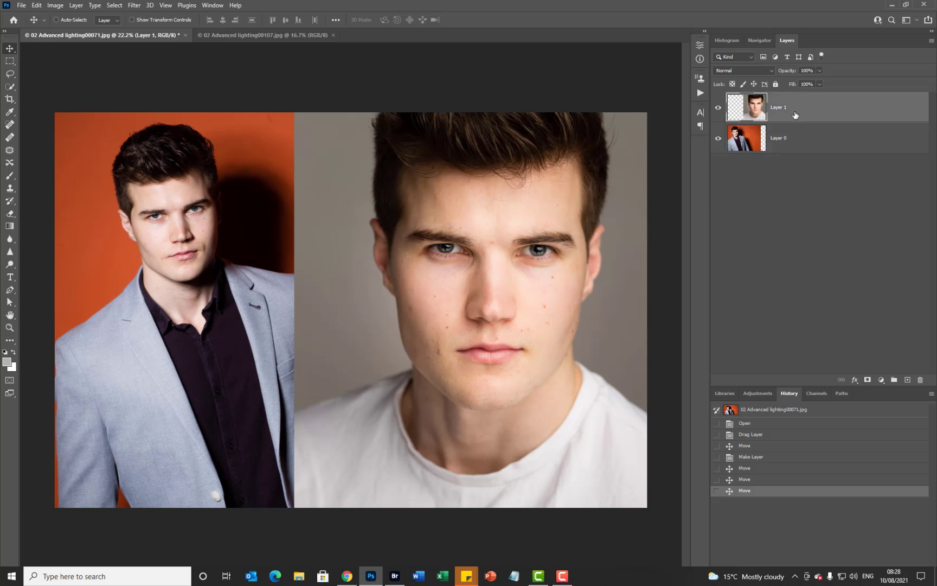
{"action": "mouse_move", "coordinate": [491, 245]}
{"action": "left_mouse_down"}
{"action": "mouse_move", "coordinate": [450, 244]}
{"action": "mouse_move", "coordinate": [487, 253]}
{"action": "left_mouse_up"}
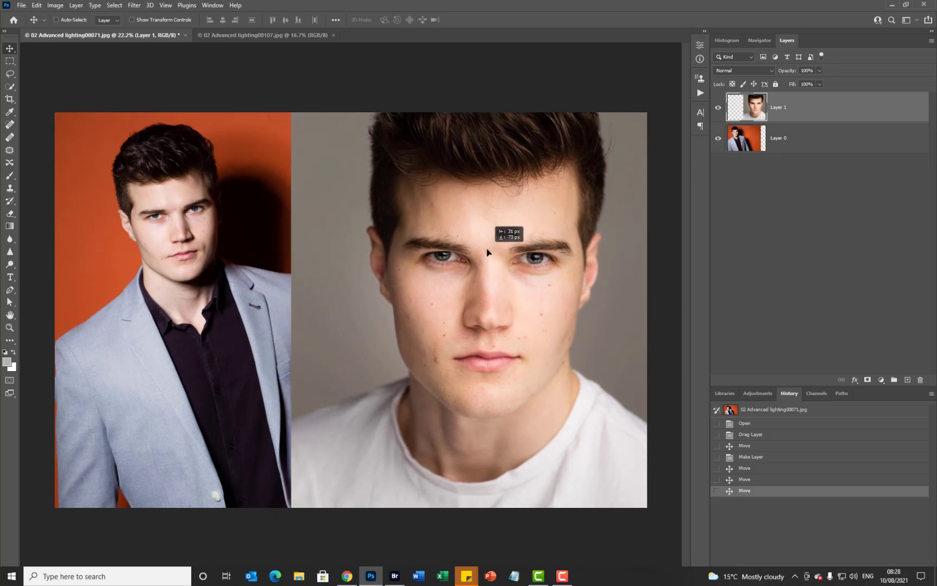
{"action": "left_click_drag", "start_coordinate": [487, 253], "coordinate": [487, 252]}
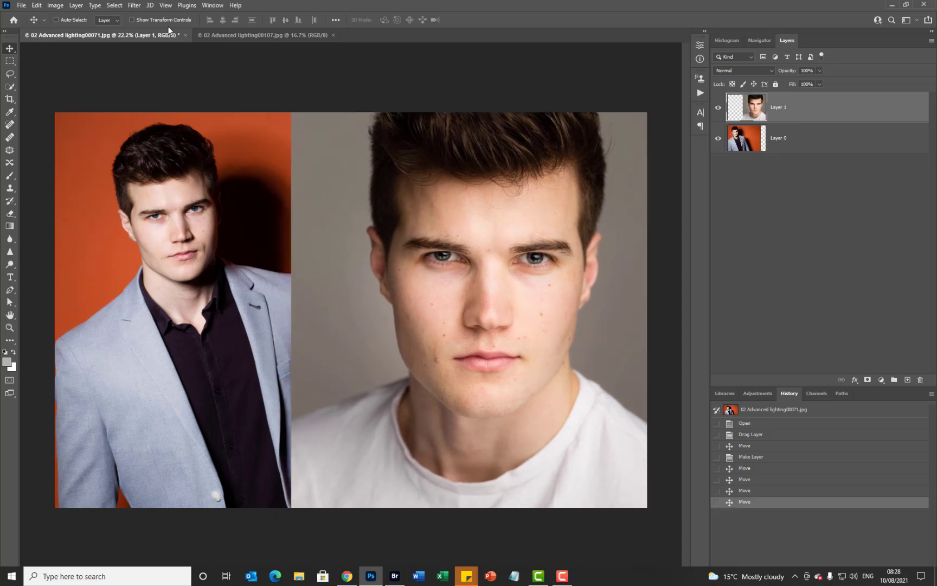
- With Auto-Select on, nudge Layer 0 right and Layer 1 about 24 px right
{"action": "left_click", "coordinate": [55, 20]}
{"action": "right_click", "coordinate": [225, 310]}
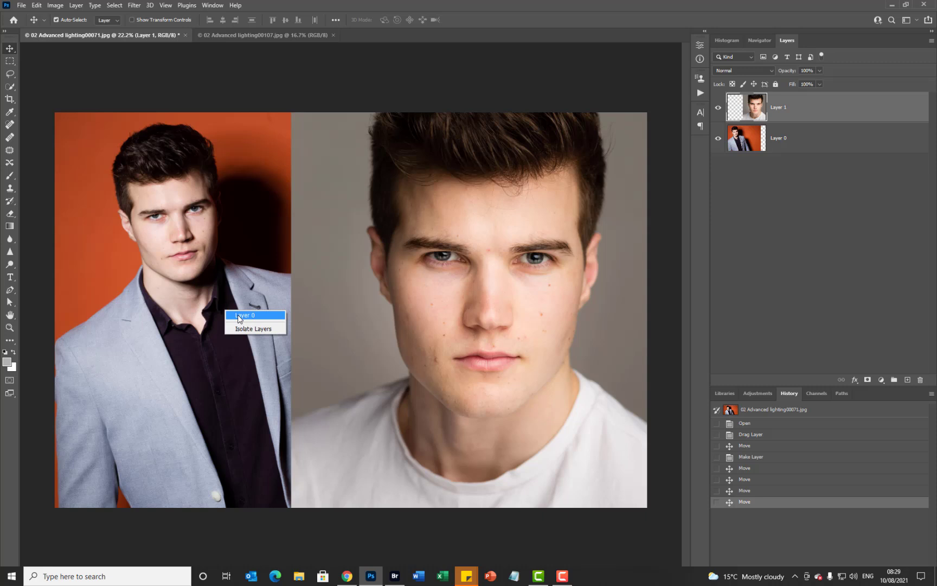
{"action": "left_click", "coordinate": [237, 314]}
{"action": "mouse_move", "coordinate": [237, 314]}
{"action": "left_mouse_down"}
{"action": "mouse_move", "coordinate": [222, 306]}
{"action": "mouse_move", "coordinate": [242, 305]}
{"action": "left_mouse_up"}
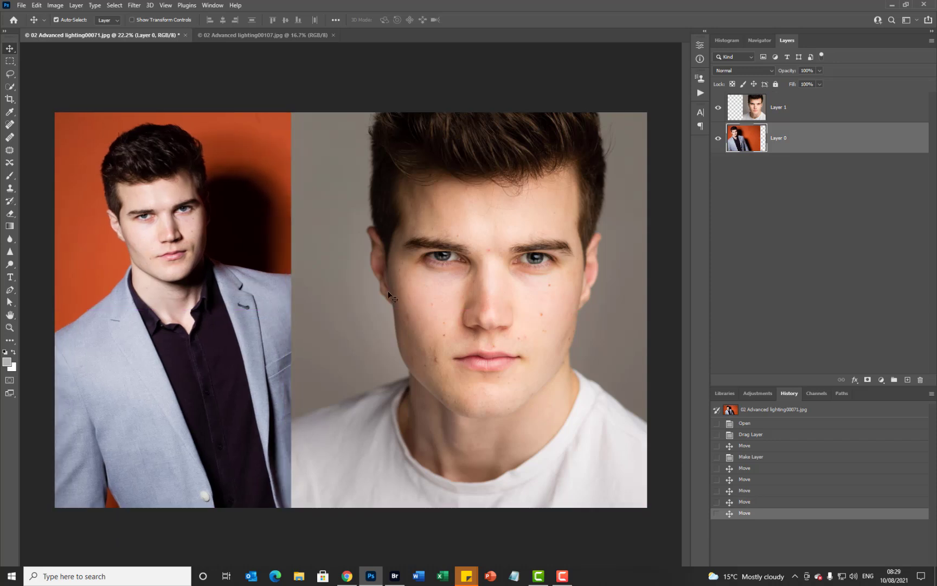
{"action": "right_click", "coordinate": [387, 290]}
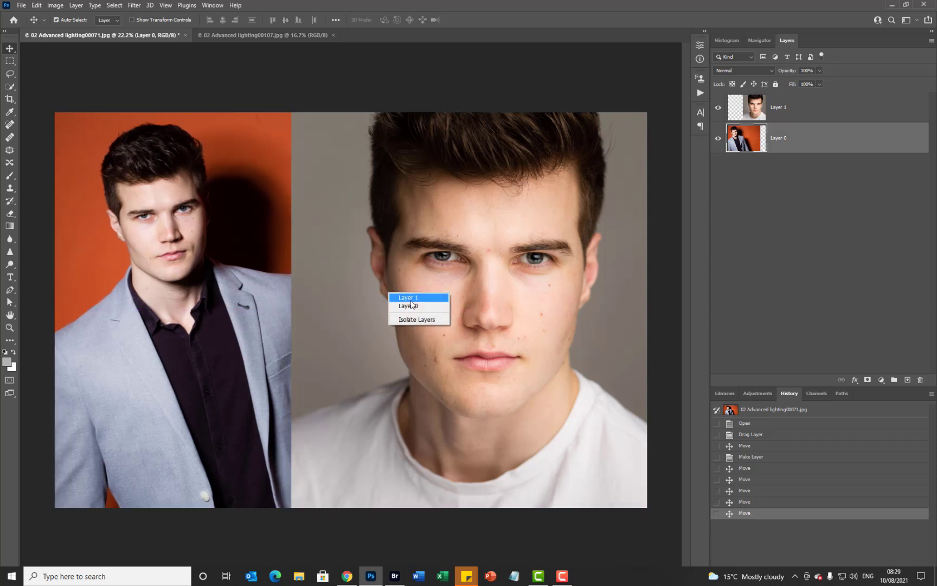
{"action": "left_click", "coordinate": [411, 301]}
{"action": "left_click_drag", "start_coordinate": [417, 312], "coordinate": [432, 313]}
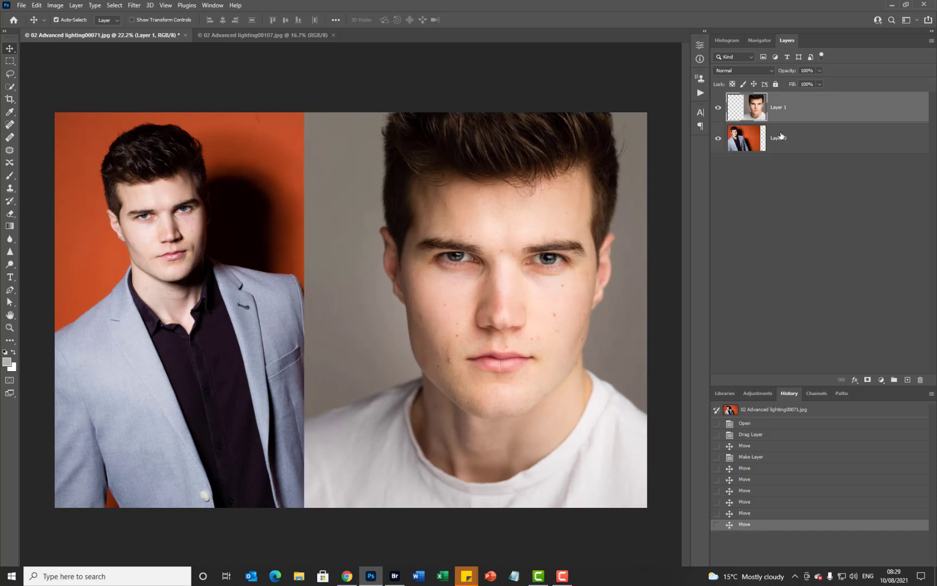
- Rename Layer 1 to 'headsots'
{"action": "double_click", "coordinate": [783, 107]}
{"action": "type", "text": "Heads"}
{"action": "key", "text": "Return"}
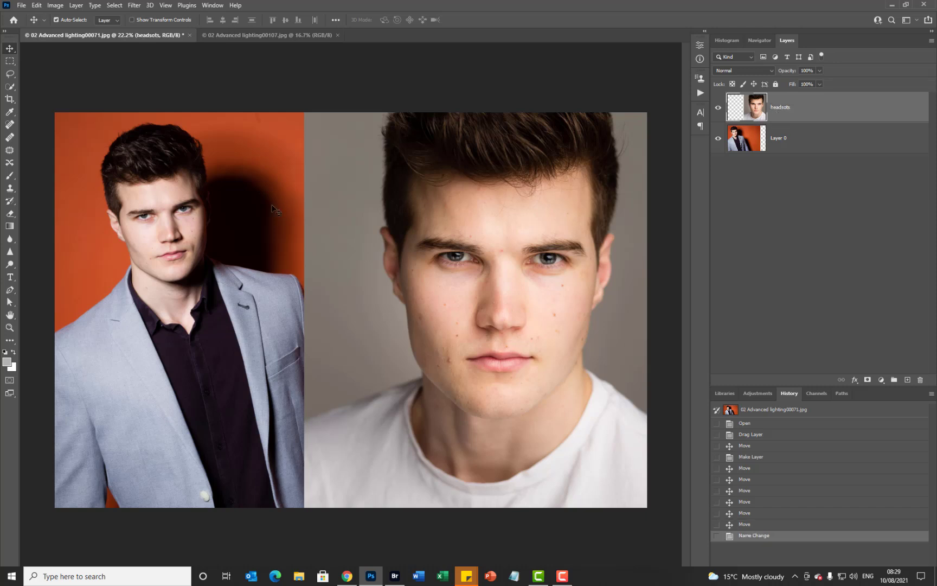
{"action": "right_click", "coordinate": [342, 246]}
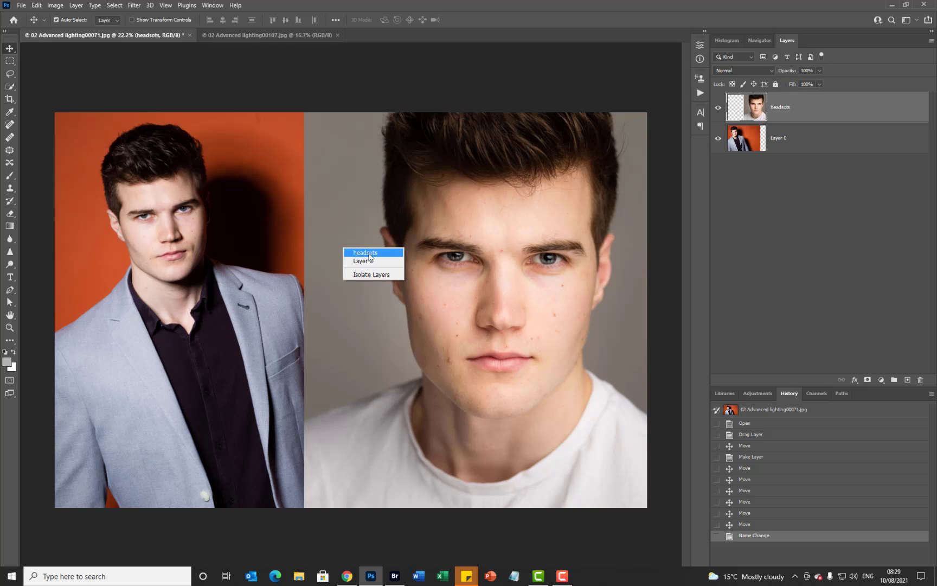
{"action": "left_click", "coordinate": [366, 252]}
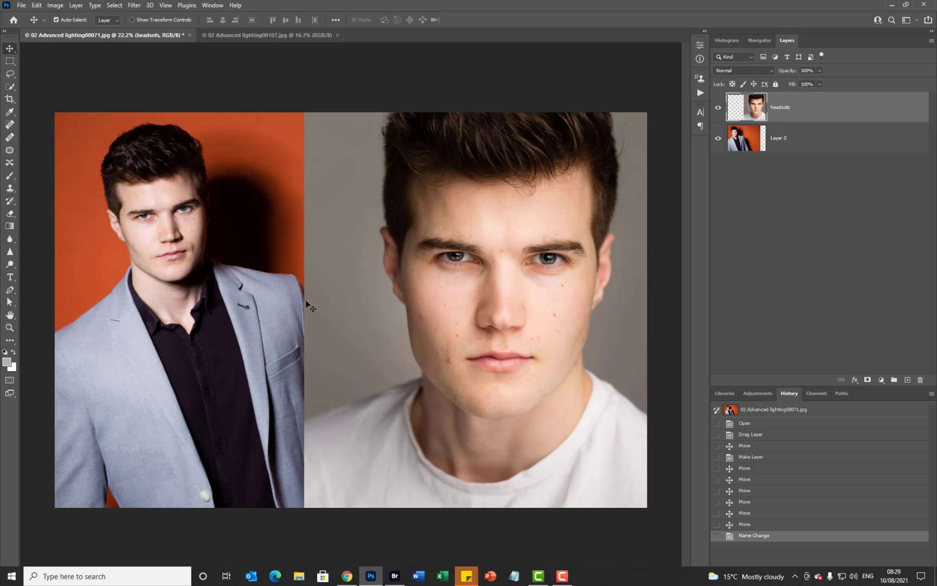
{"action": "left_click", "coordinate": [258, 38]}
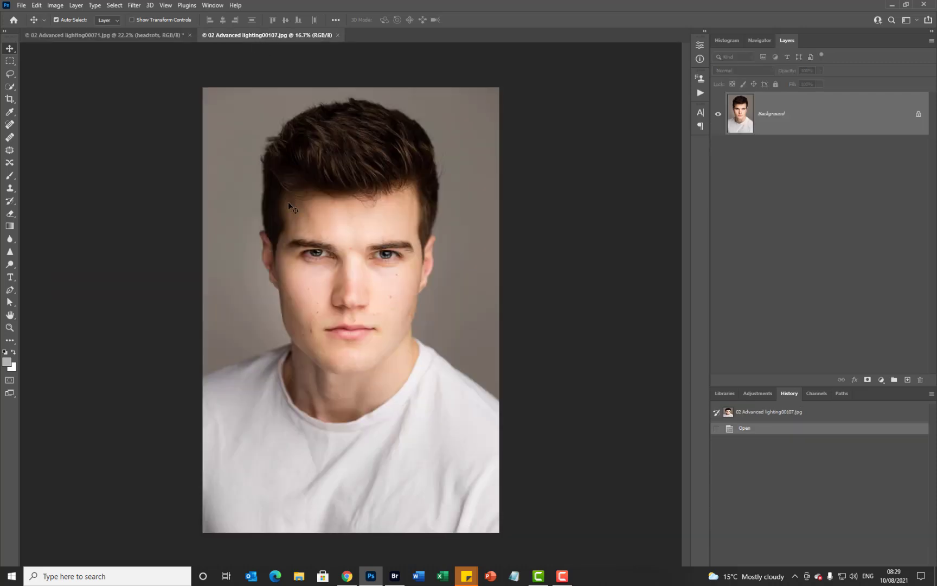
{"action": "left_click", "coordinate": [127, 35]}
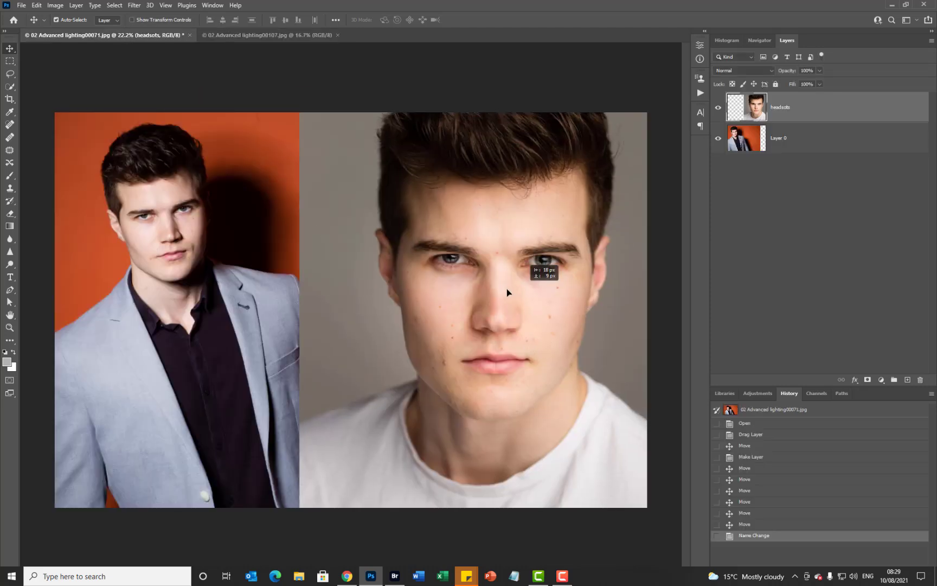
{"action": "mouse_move", "coordinate": [507, 292]}
{"action": "left_mouse_down"}
{"action": "mouse_move", "coordinate": [481, 337]}
{"action": "mouse_move", "coordinate": [484, 404]}
{"action": "mouse_move", "coordinate": [493, 352]}
{"action": "mouse_move", "coordinate": [488, 181]}
{"action": "mouse_move", "coordinate": [481, 239]}
{"action": "mouse_move", "coordinate": [492, 296]}
{"action": "mouse_move", "coordinate": [492, 284]}
{"action": "left_mouse_up"}
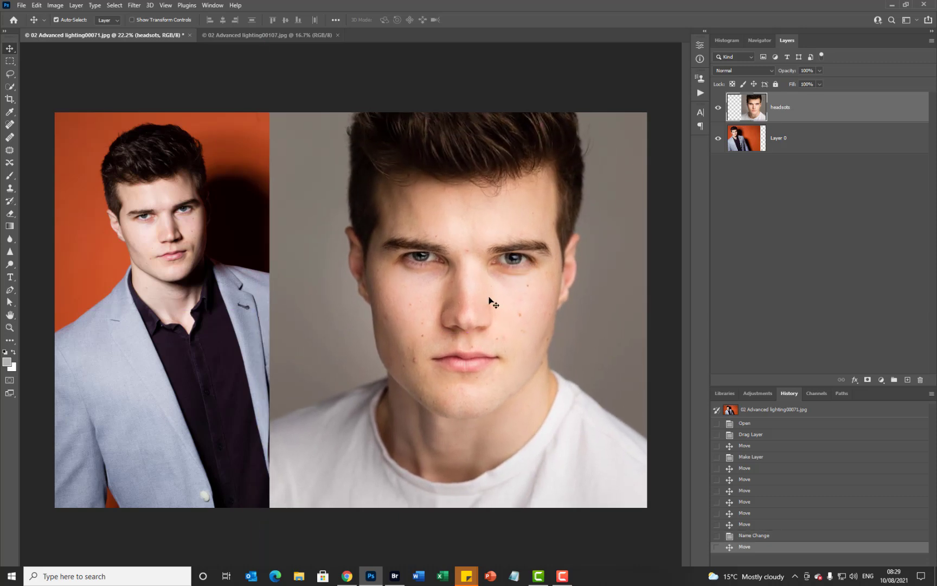
{"action": "scroll", "coordinate": [490, 300], "scroll_direction": "up", "scroll_amount": 1}
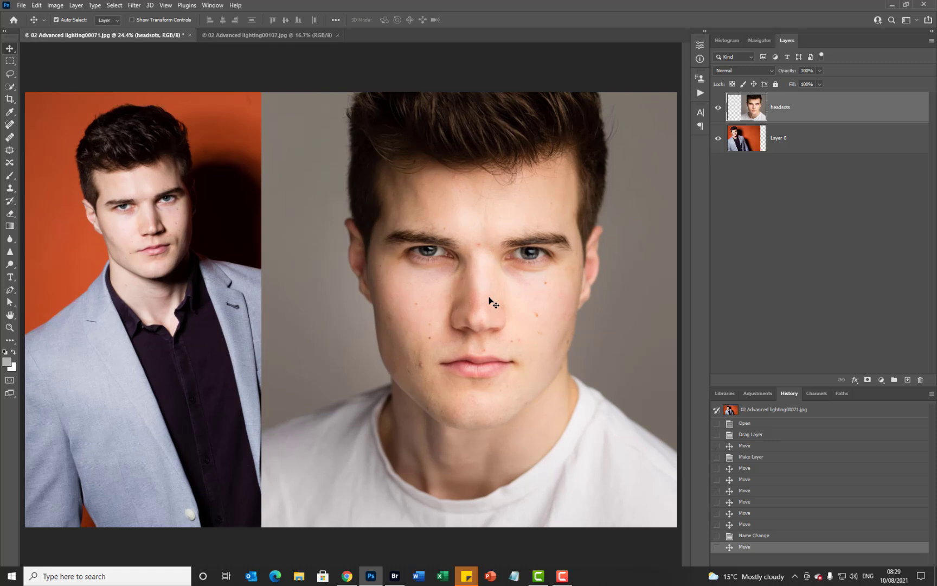
{"action": "scroll", "coordinate": [490, 300], "scroll_direction": "down", "scroll_amount": 1}
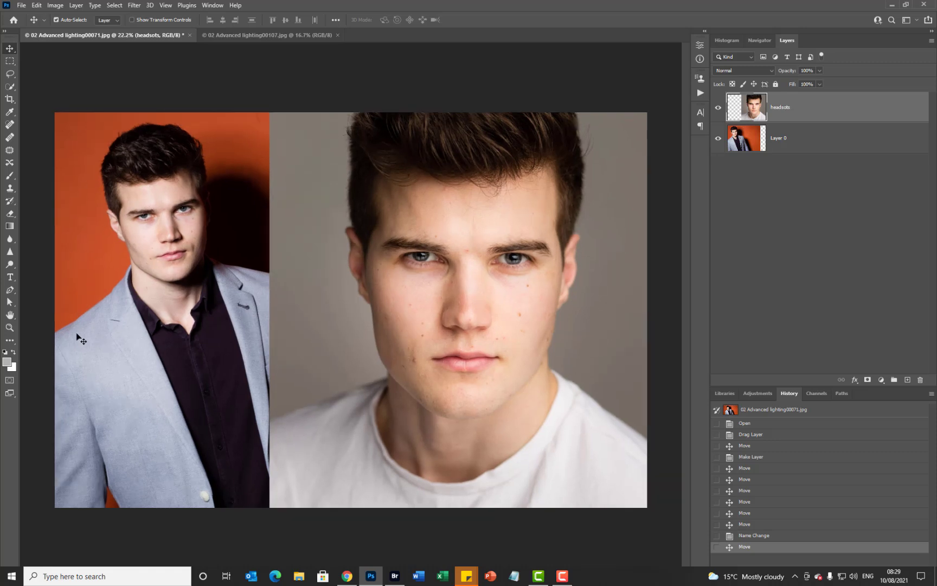
{"action": "left_click", "coordinate": [11, 328]}
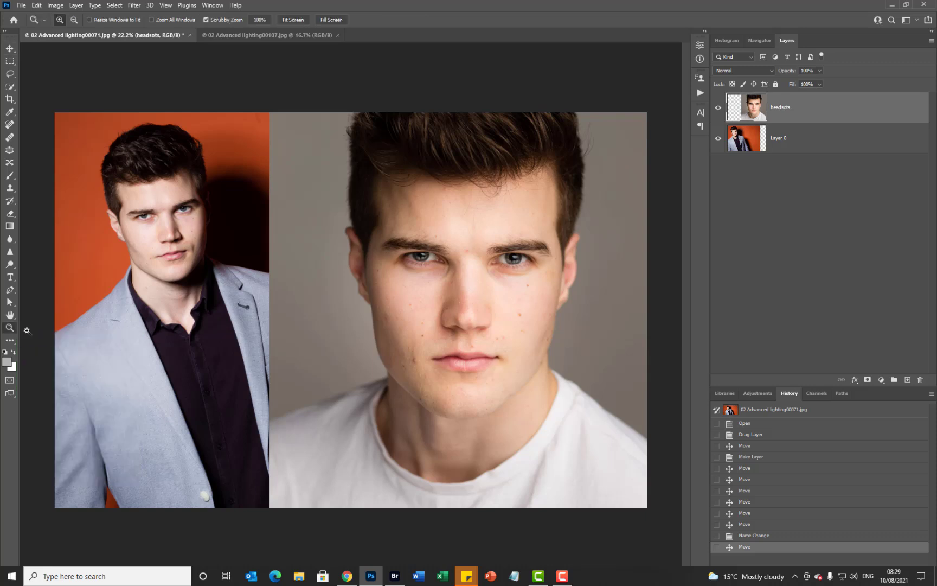
{"action": "left_click", "coordinate": [353, 296]}
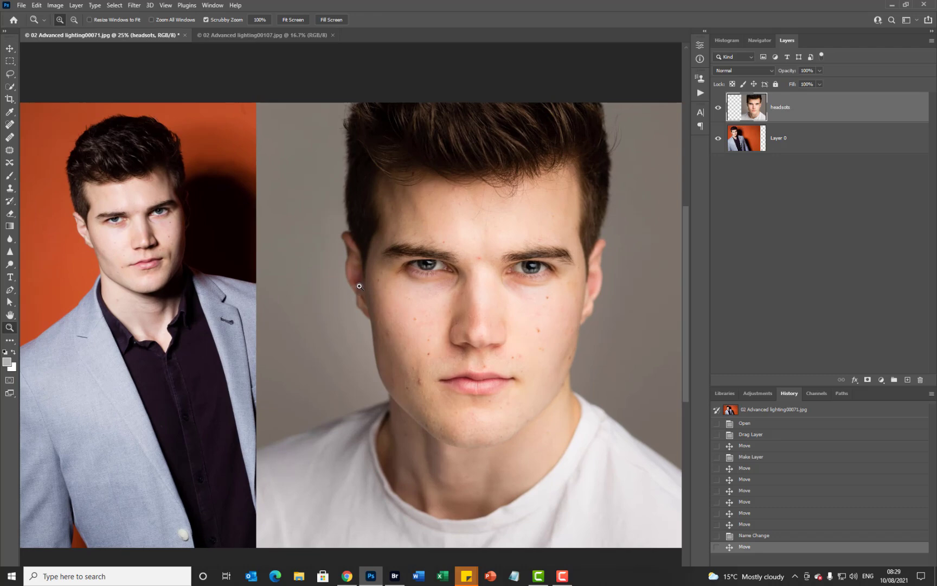
{"action": "left_click", "coordinate": [358, 371]}
{"action": "left_click", "coordinate": [358, 371]}
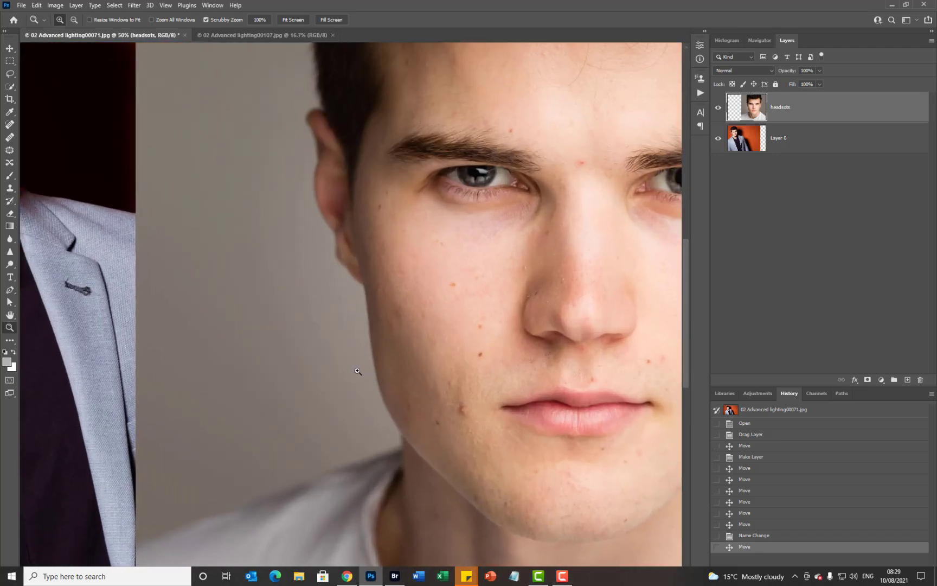
{"action": "left_click", "coordinate": [358, 371]}
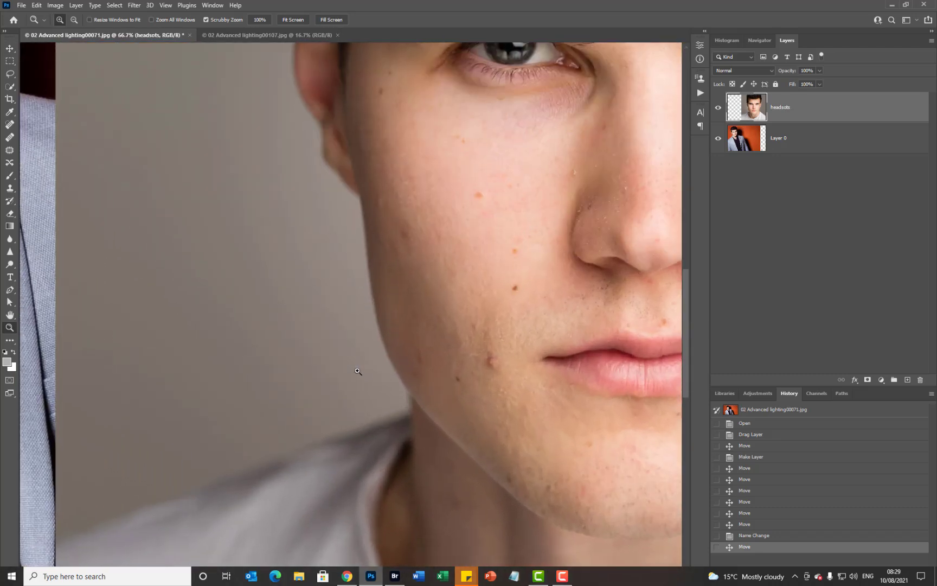
{"action": "left_click", "coordinate": [358, 371]}
{"action": "left_click", "coordinate": [358, 371]}
{"action": "left_click", "coordinate": [358, 371]}
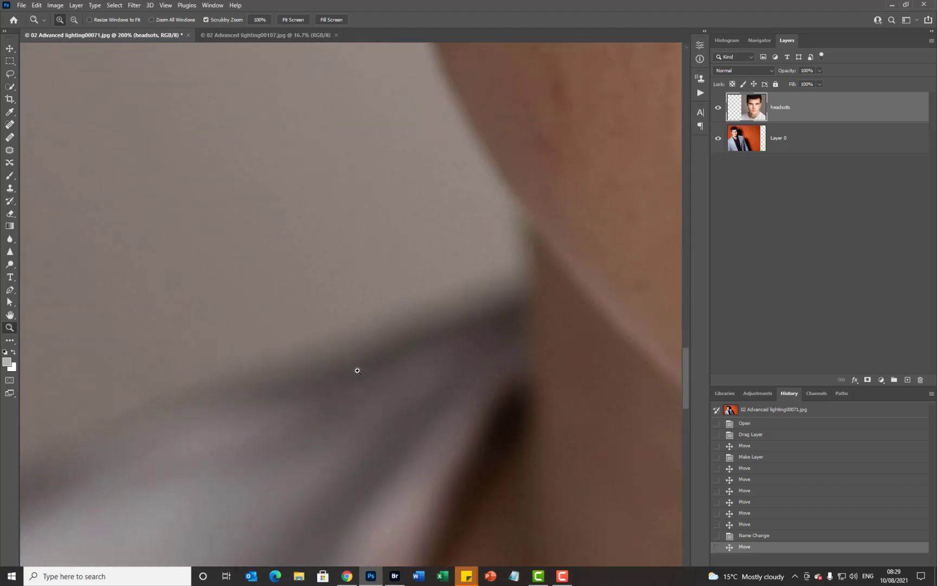
{"action": "left_click", "coordinate": [358, 371]}
{"action": "left_click", "coordinate": [358, 371]}
{"action": "left_click", "coordinate": [358, 371]}
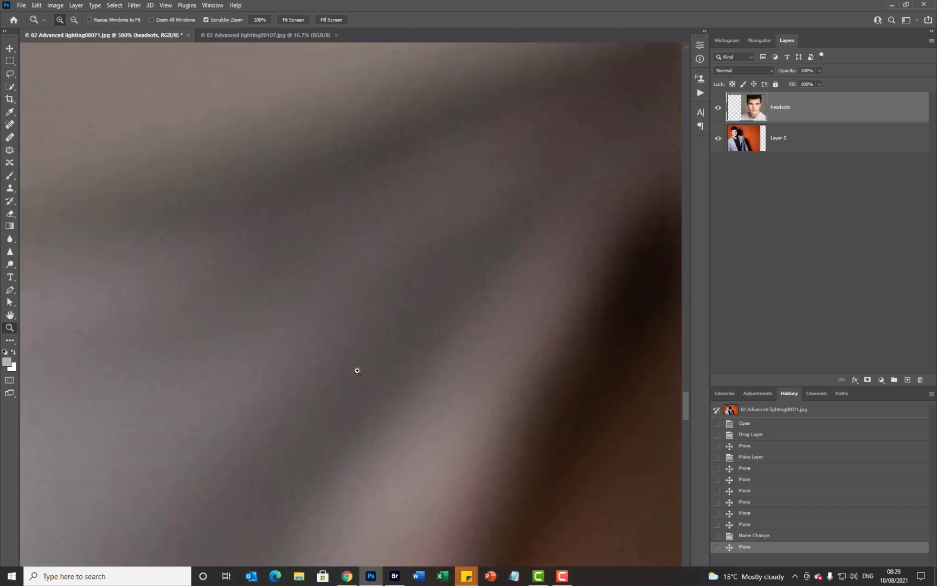
{"action": "left_click", "coordinate": [358, 371]}
{"action": "left_click", "coordinate": [357, 371]}
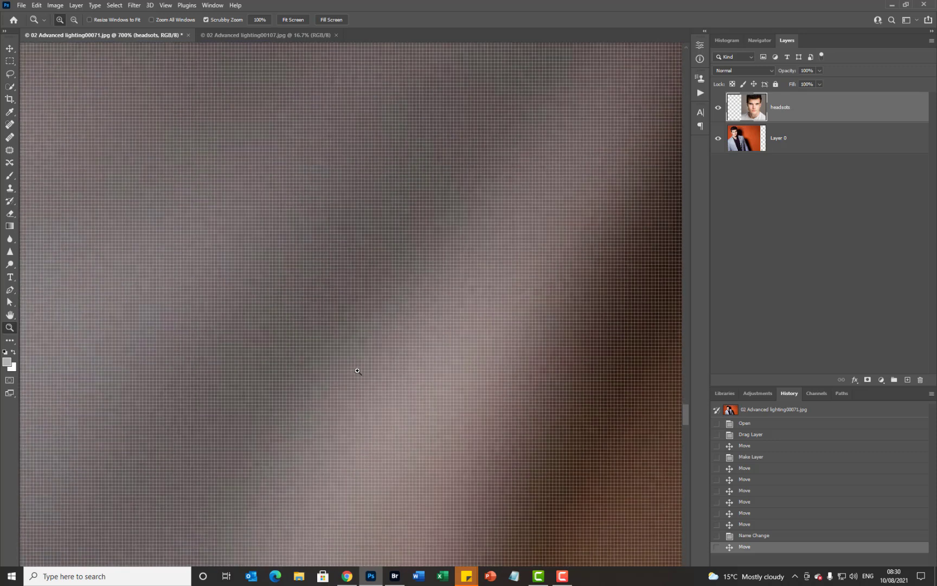
{"action": "left_click", "coordinate": [358, 371]}
{"action": "left_click", "coordinate": [358, 371]}
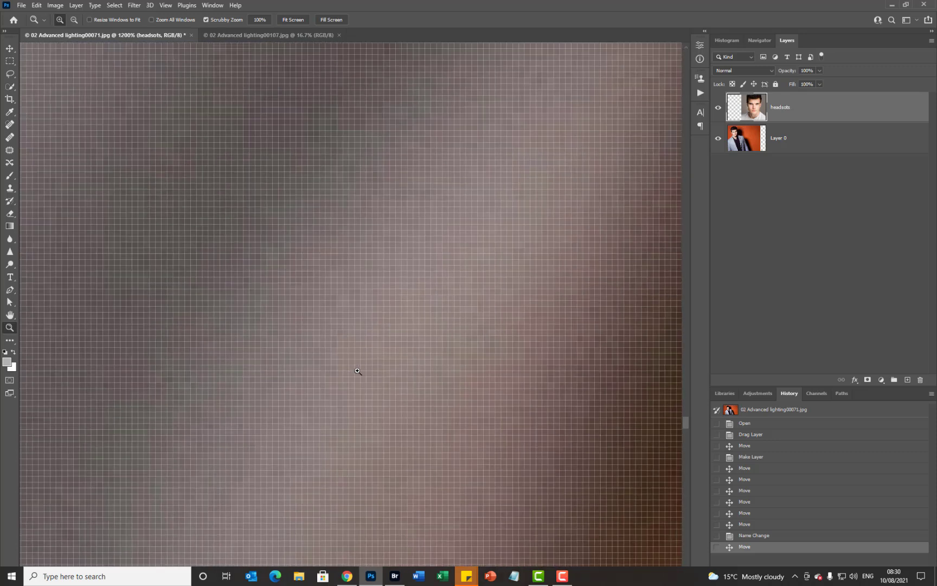
{"action": "left_click", "coordinate": [358, 370]}
{"action": "left_click", "coordinate": [358, 371]}
{"action": "left_click", "coordinate": [358, 371]}
{"action": "left_click", "coordinate": [358, 371]}
{"action": "left_click", "coordinate": [358, 370]}
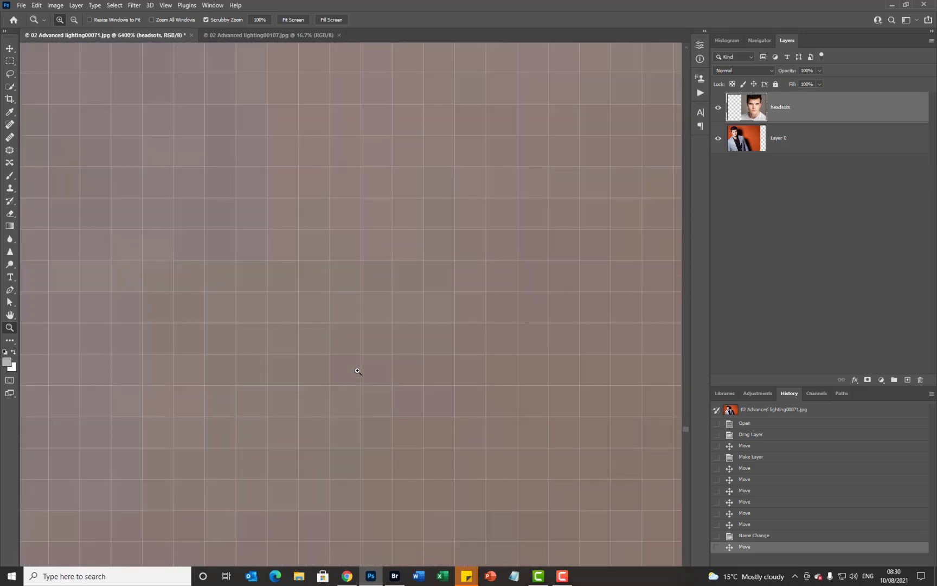
{"action": "left_click", "coordinate": [357, 371]}
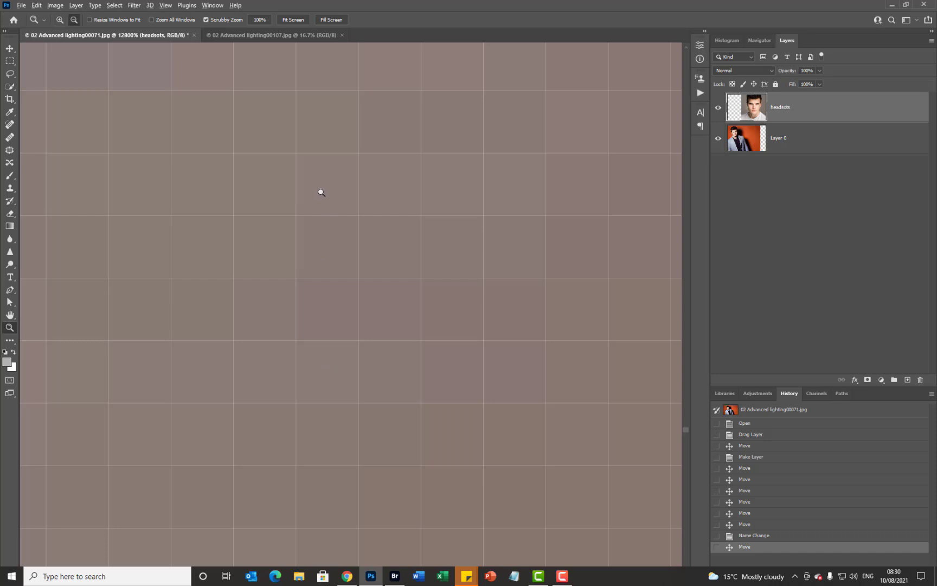
{"action": "key", "text": "alt"}
{"action": "left_click", "coordinate": [322, 193], "text": "alt"}
{"action": "left_click", "coordinate": [321, 193], "text": "alt"}
{"action": "left_click", "coordinate": [321, 192], "text": "alt"}
{"action": "left_click", "coordinate": [322, 192], "text": "alt"}
{"action": "left_click", "coordinate": [322, 193], "text": "alt"}
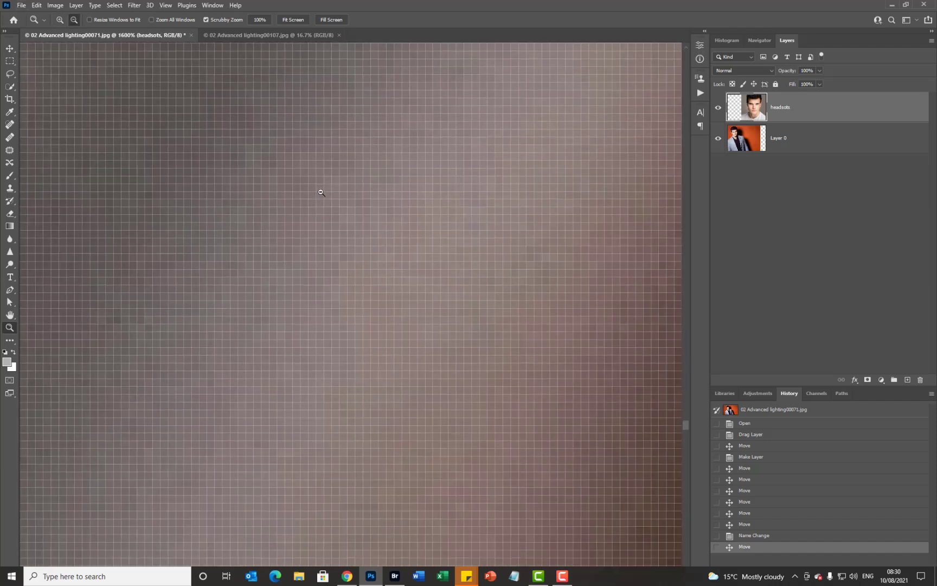
{"action": "left_click", "coordinate": [322, 193], "text": "alt"}
{"action": "left_click", "coordinate": [322, 192], "text": "alt"}
{"action": "left_click", "coordinate": [321, 192], "text": "alt"}
{"action": "left_click", "coordinate": [322, 192], "text": "alt"}
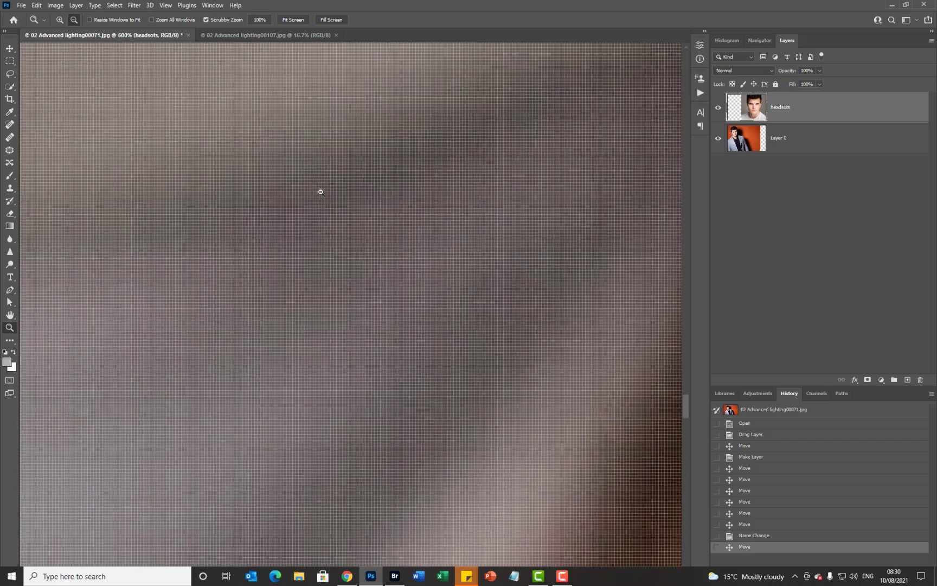
{"action": "left_click", "coordinate": [469, 419], "text": "alt"}
{"action": "left_click", "coordinate": [469, 418], "text": "alt"}
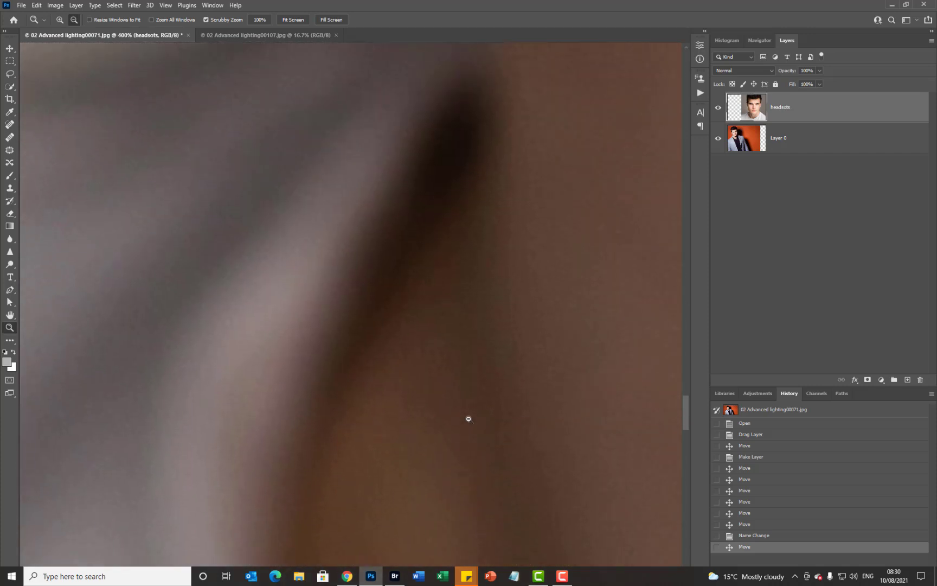
{"action": "left_click", "coordinate": [468, 419], "text": "alt"}
{"action": "left_click", "coordinate": [468, 419], "text": "alt"}
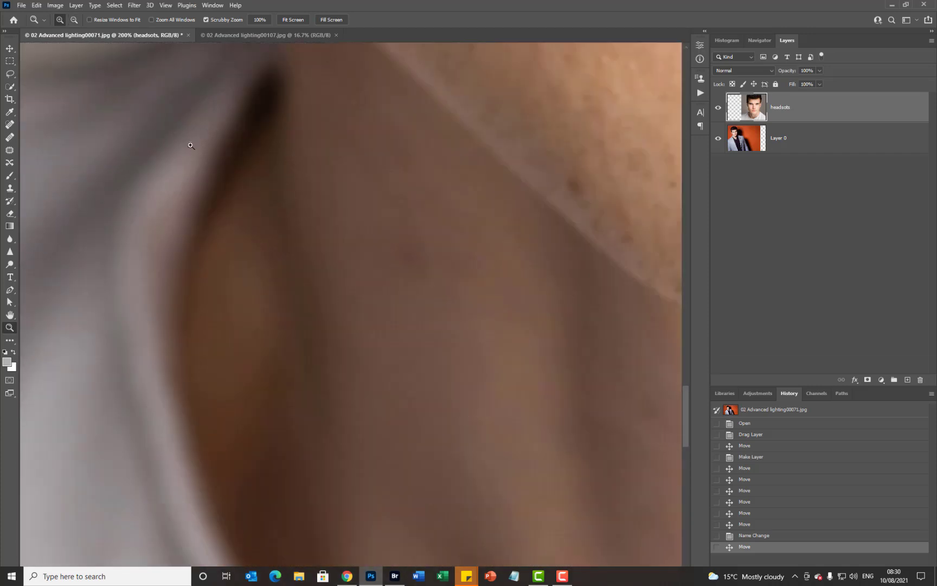
{"action": "left_click", "coordinate": [74, 20]}
{"action": "left_click", "coordinate": [329, 304]}
{"action": "left_click", "coordinate": [329, 304]}
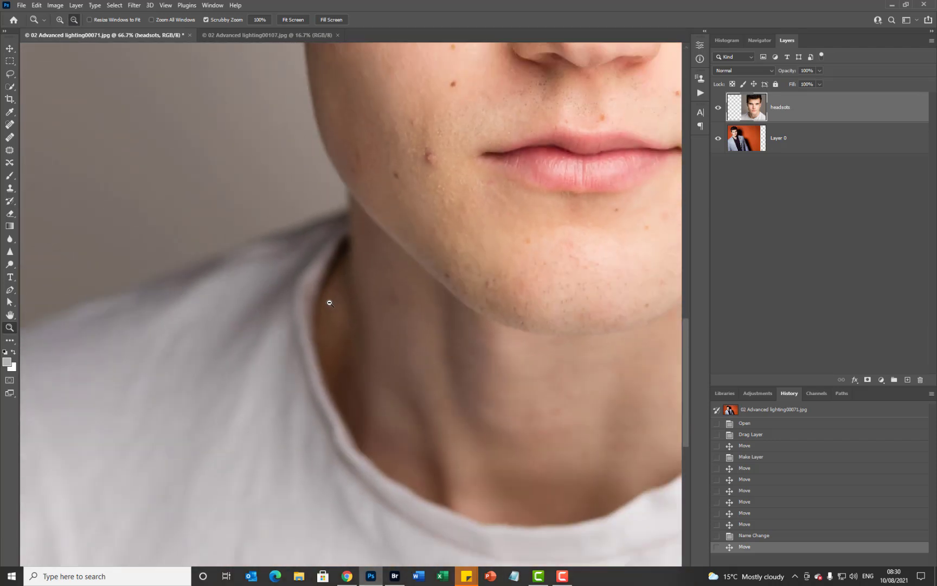
{"action": "left_click", "coordinate": [329, 303]}
{"action": "left_click", "coordinate": [329, 303]}
{"action": "left_click", "coordinate": [369, 177]}
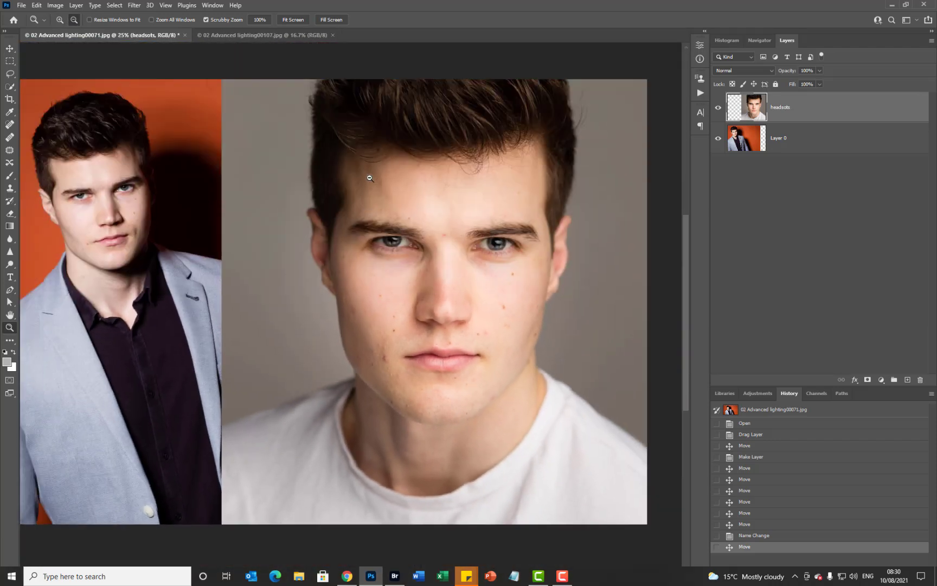
{"action": "left_click", "coordinate": [59, 19]}
{"action": "scroll", "coordinate": [454, 283], "scroll_direction": "down", "scroll_amount": 3}
{"action": "scroll", "coordinate": [453, 283], "scroll_direction": "up", "scroll_amount": 3}
{"action": "scroll", "coordinate": [453, 283], "scroll_direction": "down", "scroll_amount": 3}
{"action": "scroll", "coordinate": [455, 282], "scroll_direction": "up", "scroll_amount": 3}
{"action": "scroll", "coordinate": [458, 282], "scroll_direction": "up", "scroll_amount": 2}
{"action": "scroll", "coordinate": [458, 283], "scroll_direction": "down", "scroll_amount": 4}
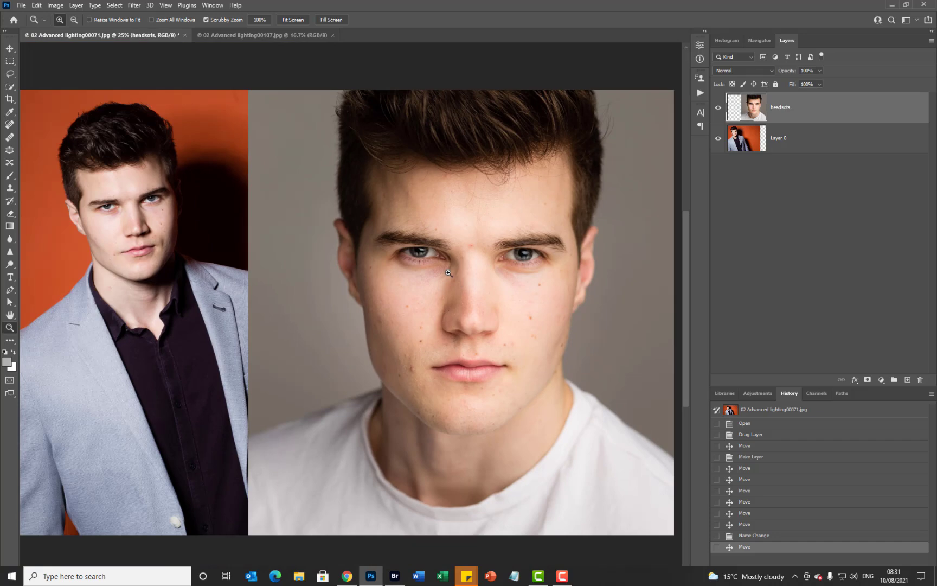
{"action": "left_click", "coordinate": [37, 5]}
{"action": "mouse_move", "coordinate": [70, 413]}
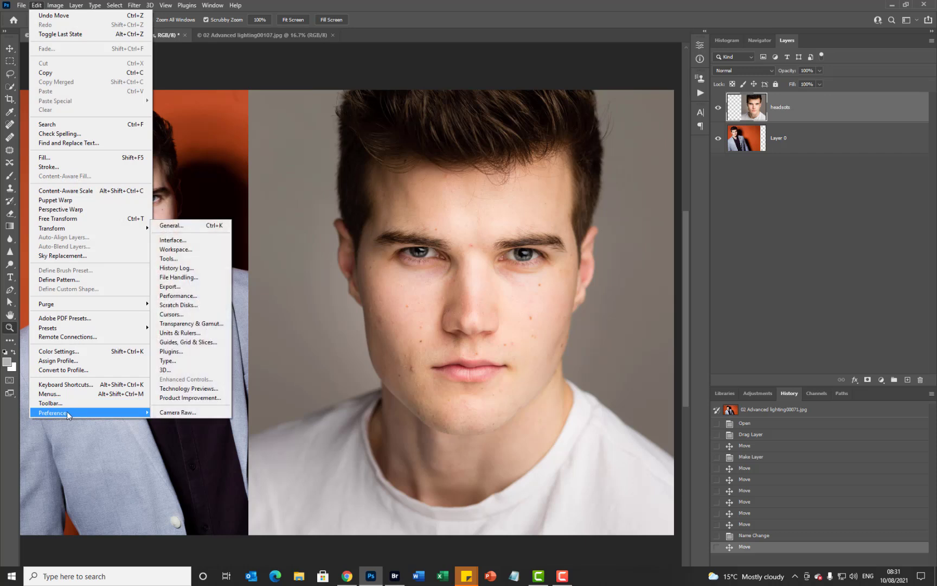
{"action": "left_click", "coordinate": [425, 21]}
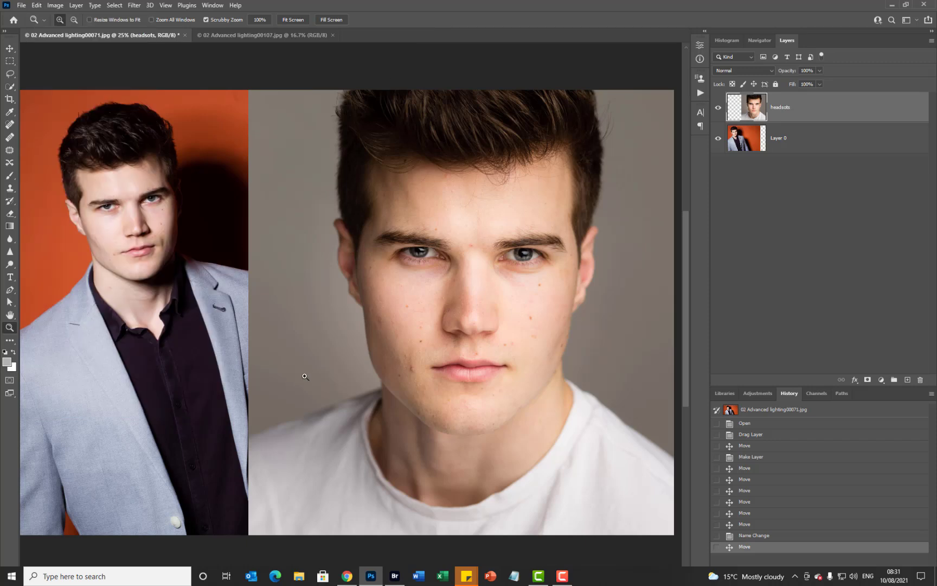
{"action": "mouse_move", "coordinate": [325, 366]}
{"action": "left_mouse_down"}
{"action": "mouse_move", "coordinate": [303, 365]}
{"action": "mouse_move", "coordinate": [324, 361]}
{"action": "left_mouse_up"}
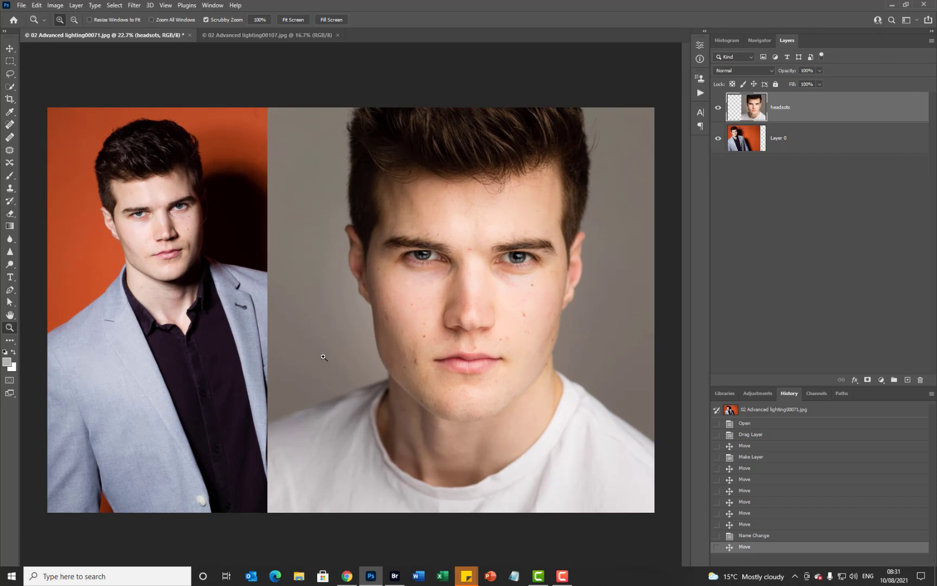
{"action": "key", "text": "ctrl+minus"}
{"action": "key", "text": "ctrl+minus"}
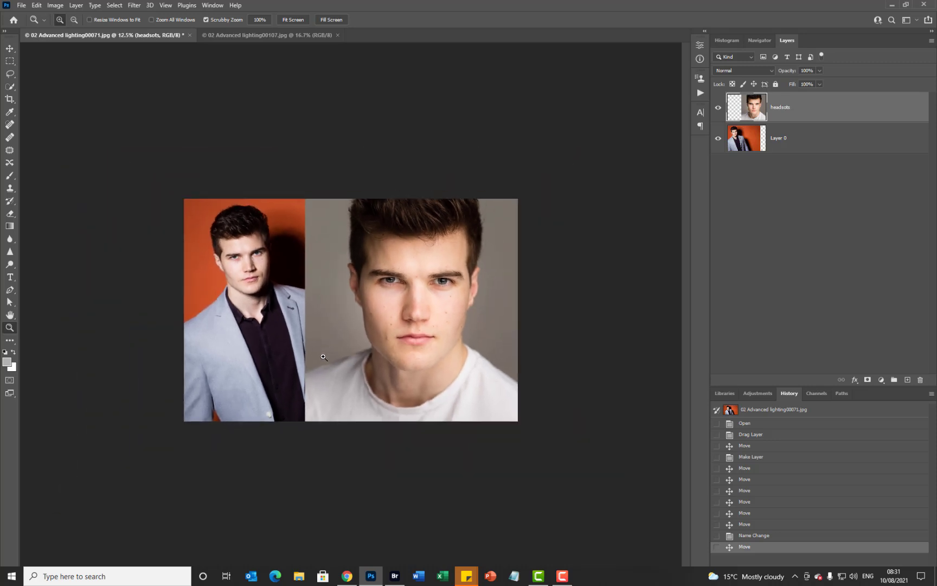
{"action": "key", "text": "ctrl+plus"}
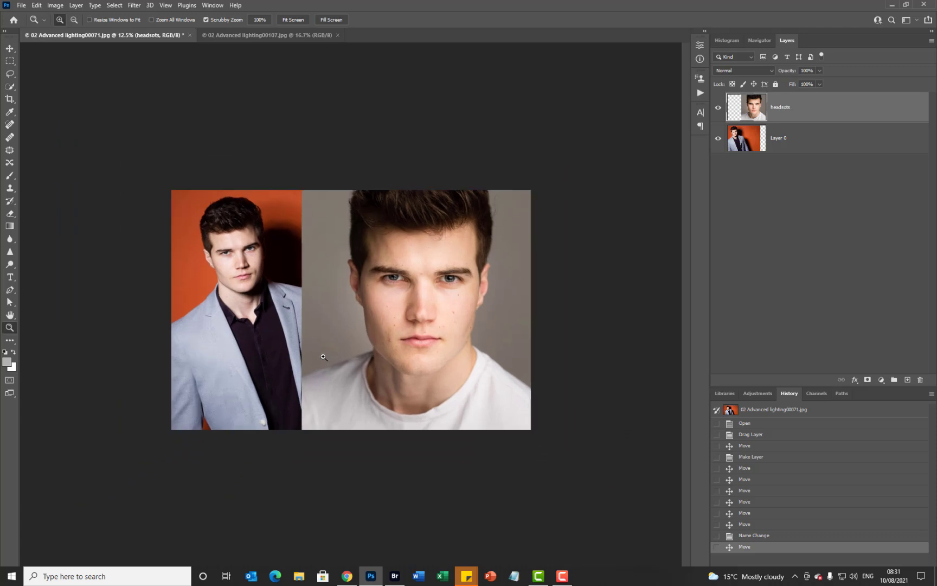
{"action": "key", "text": "ctrl+minus"}
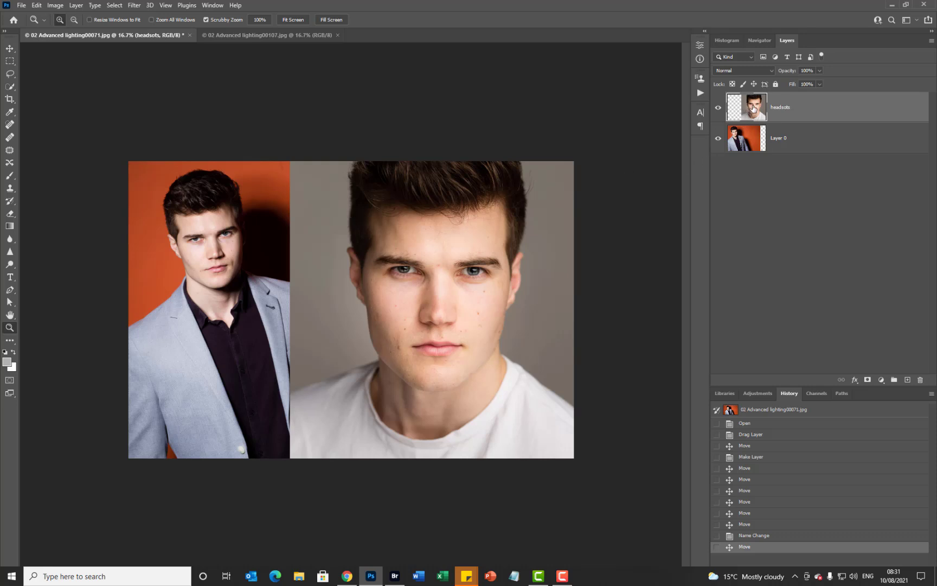
- Shift the headsots layer right and scale it down to about 89.8% with Free Transform
{"action": "left_click", "coordinate": [11, 50]}
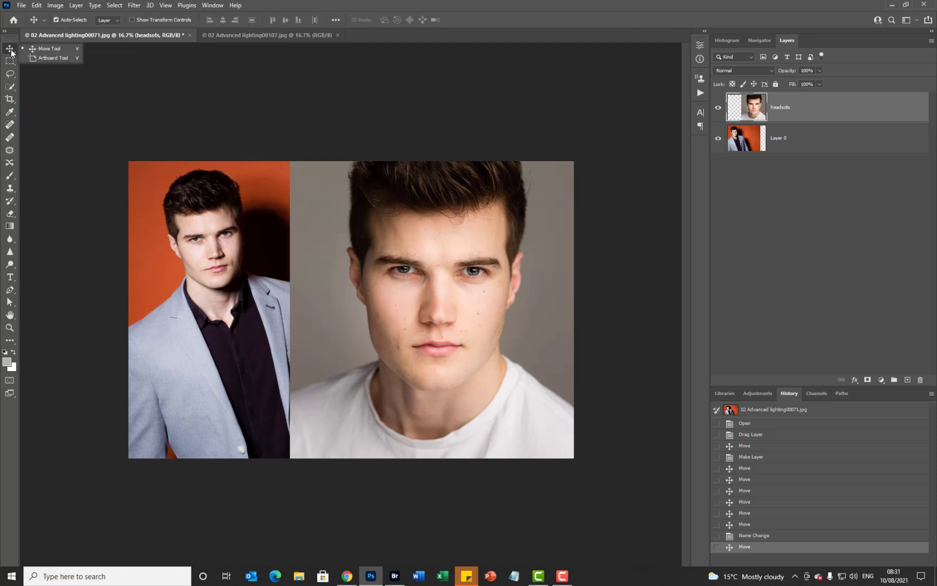
{"action": "left_click_drag", "start_coordinate": [470, 287], "coordinate": [534, 288]}
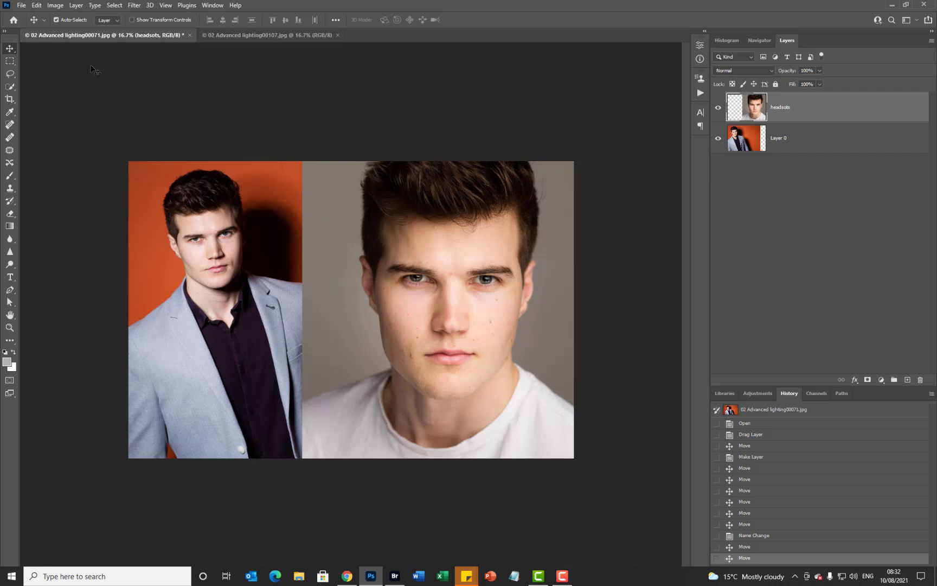
{"action": "left_click", "coordinate": [36, 5]}
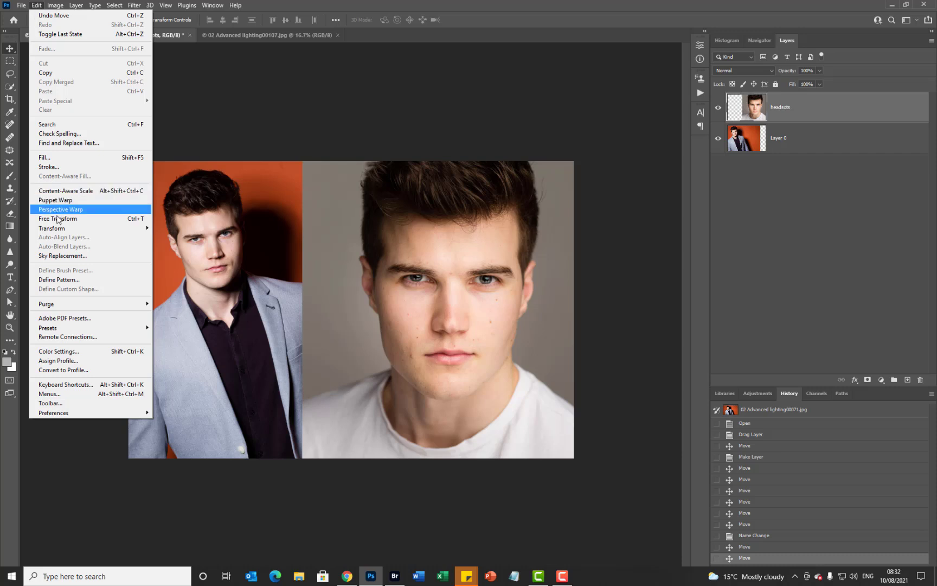
{"action": "mouse_move", "coordinate": [58, 230]}
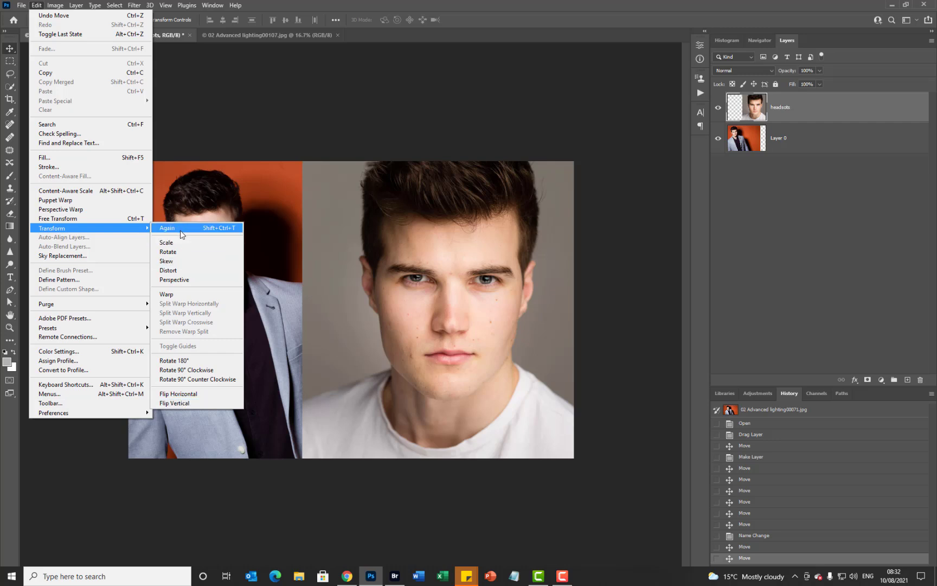
{"action": "left_click", "coordinate": [53, 218]}
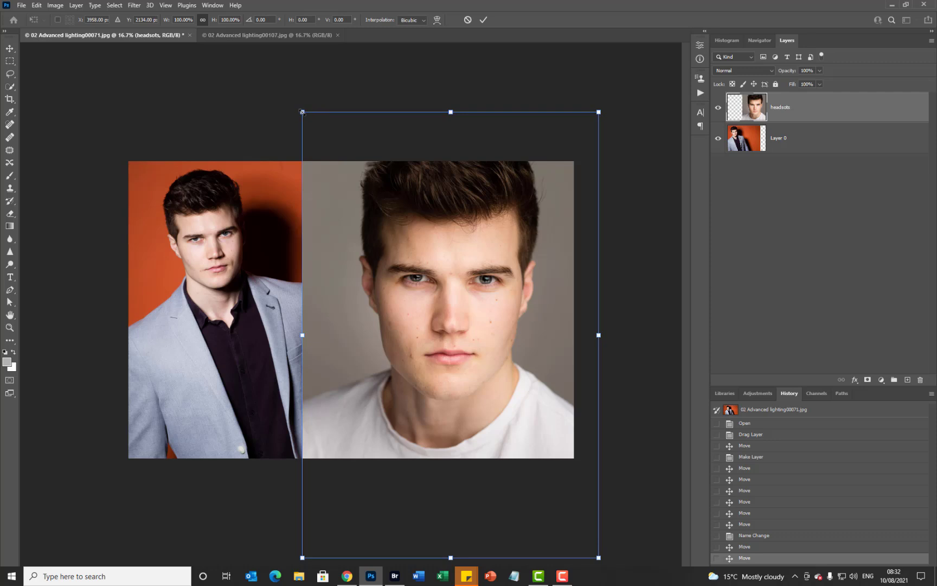
{"action": "left_click_drag", "start_coordinate": [302, 113], "coordinate": [277, 100]}
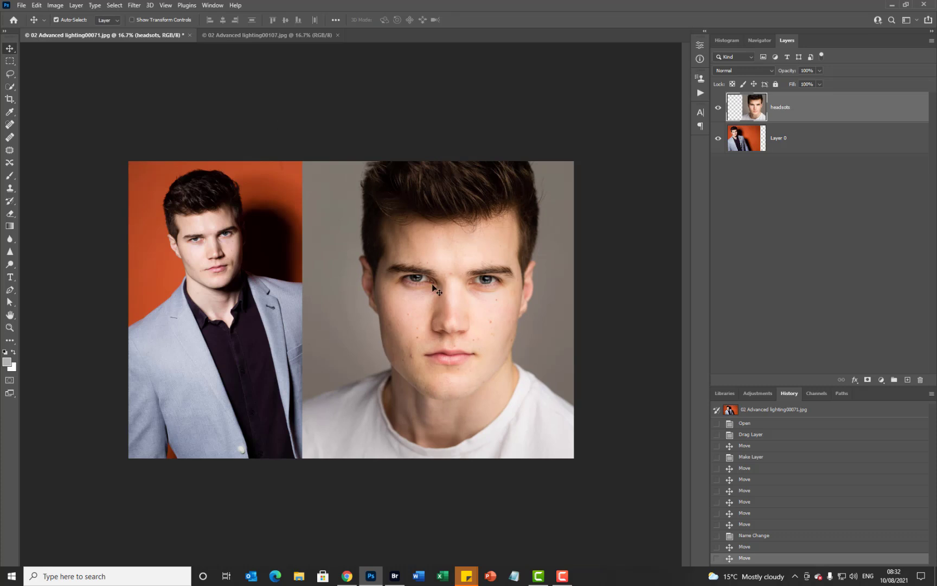
- Scale the headsots layer to 66.67% and slide it flush against the canvas's right edge
{"action": "left_click", "coordinate": [37, 6]}
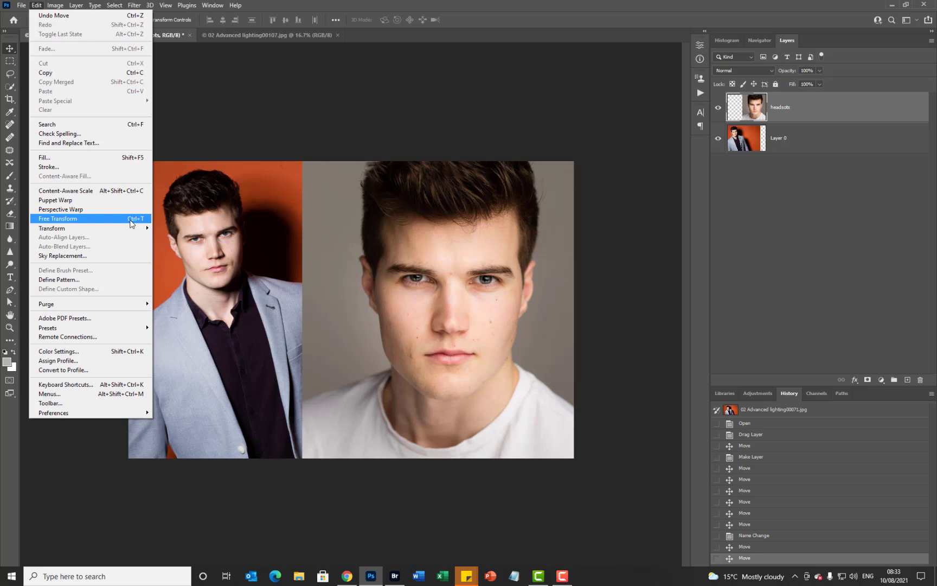
{"action": "left_click", "coordinate": [288, 140]}
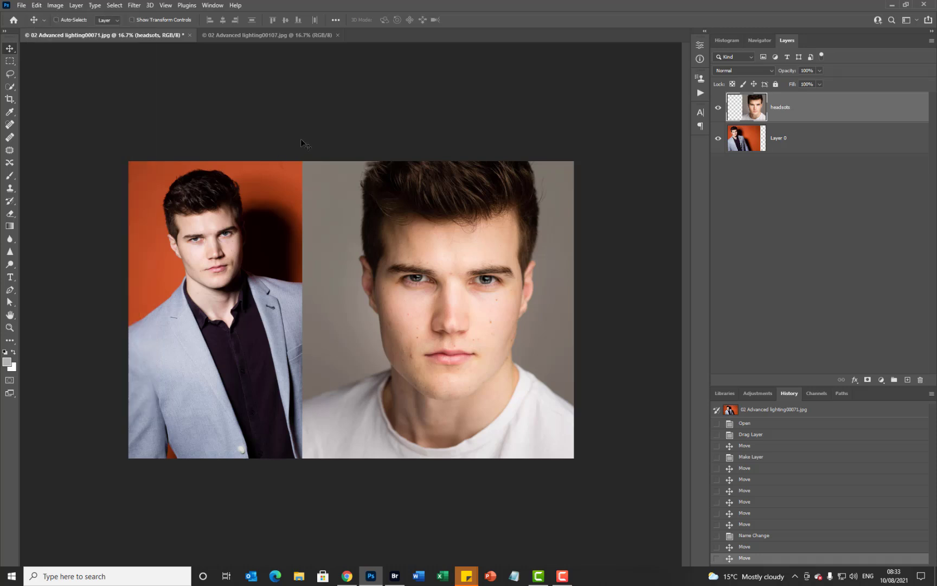
{"action": "key", "text": "ctrl+plus"}
{"action": "key", "text": "ctrl+minus"}
{"action": "key", "text": "ctrl+t"}
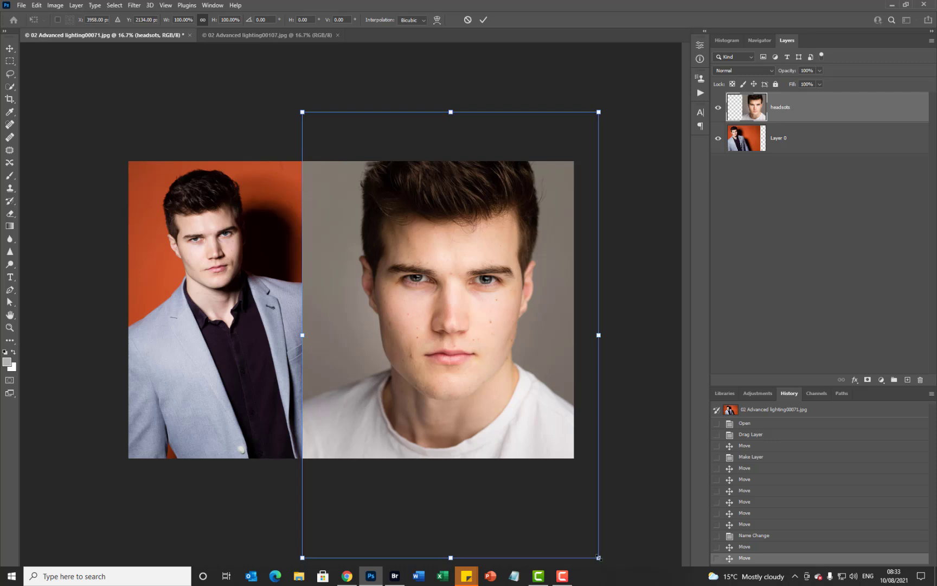
{"action": "left_click_drag", "start_coordinate": [598, 556], "coordinate": [575, 522]}
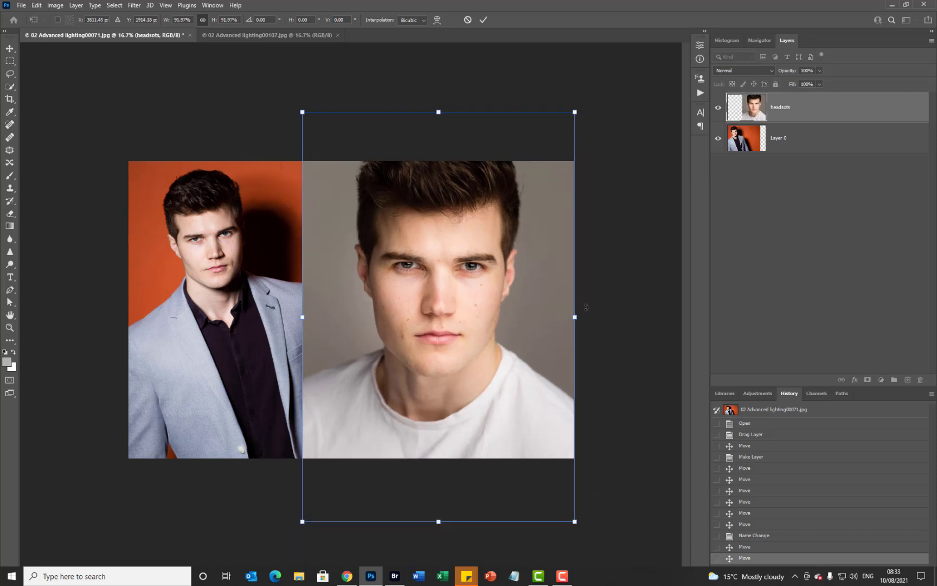
{"action": "left_click_drag", "start_coordinate": [575, 317], "coordinate": [530, 318]}
{"action": "left_click_drag", "start_coordinate": [416, 488], "coordinate": [416, 458]}
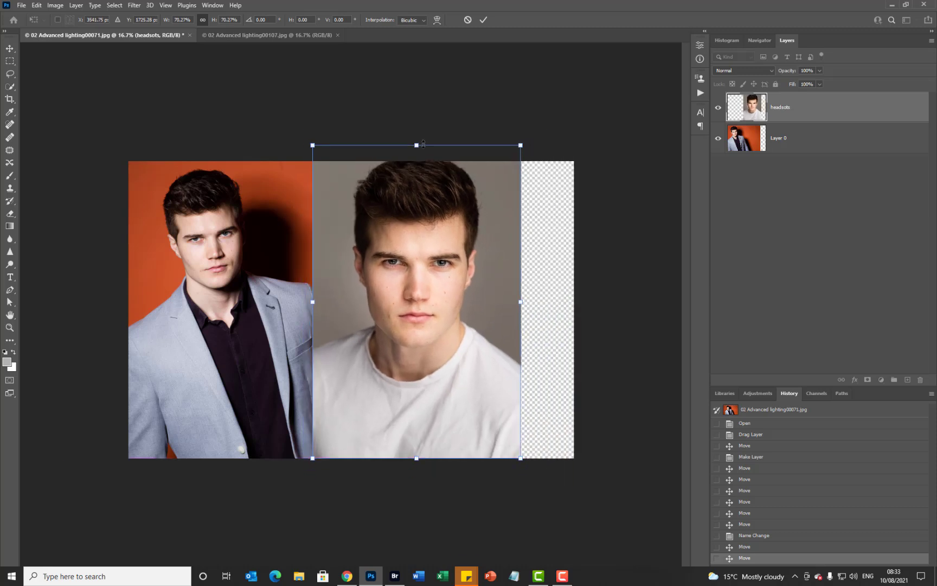
{"action": "left_click_drag", "start_coordinate": [417, 144], "coordinate": [414, 160]}
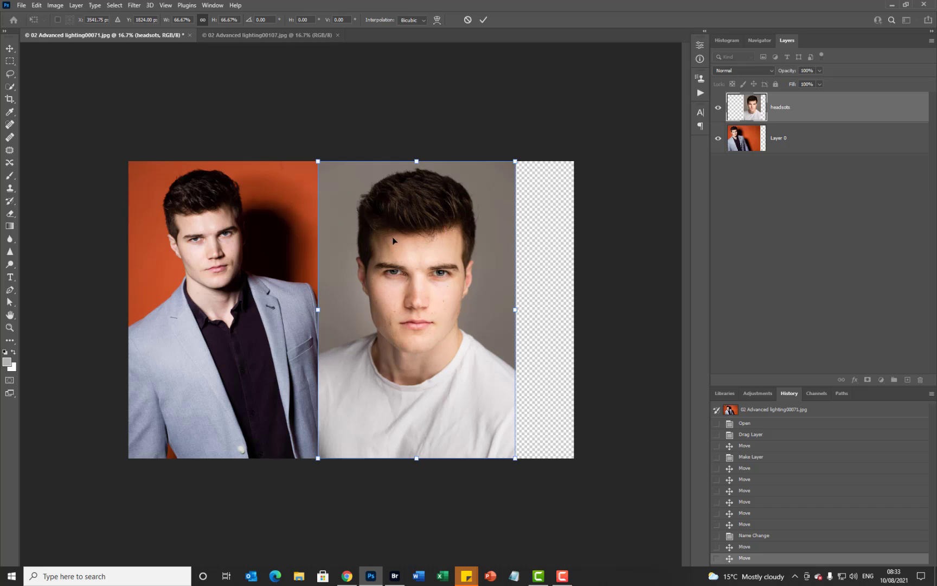
{"action": "key", "text": "Return"}
{"action": "left_click_drag", "start_coordinate": [391, 239], "coordinate": [447, 244]}
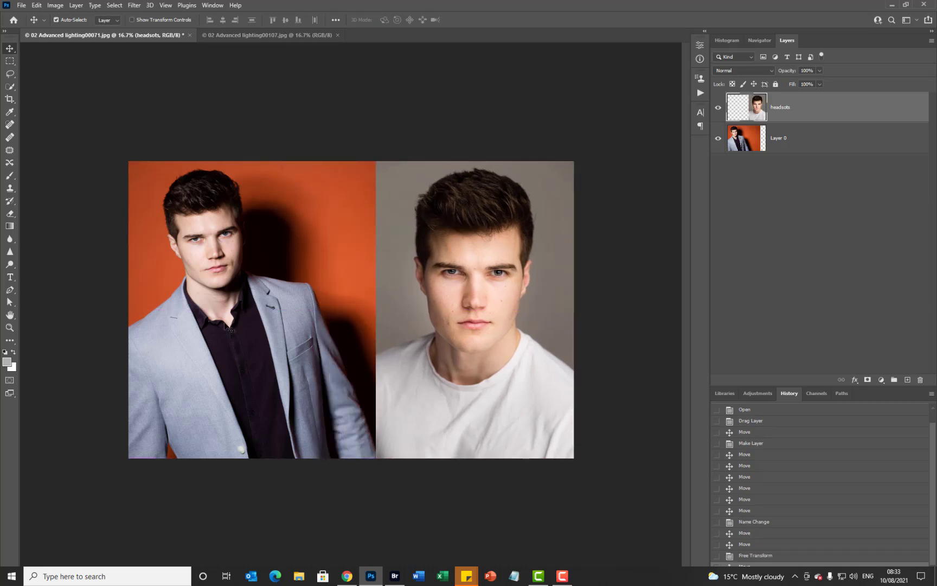
- Shift Layer 0 about 200 px right and close the 02 Advanced lighting00107.jpg document
{"action": "left_click_drag", "start_coordinate": [225, 325], "coordinate": [242, 324]}
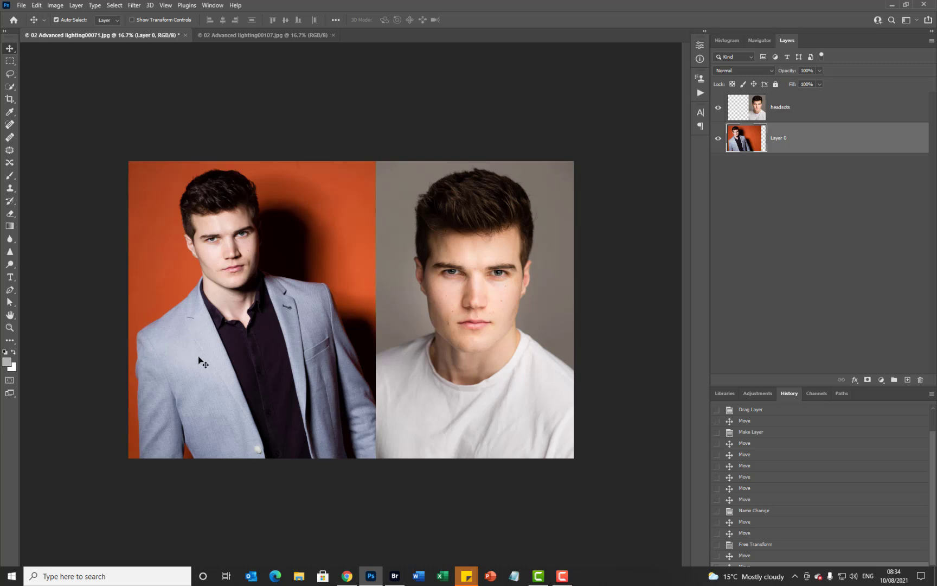
{"action": "scroll", "coordinate": [301, 226], "scroll_direction": "up", "scroll_amount": 3}
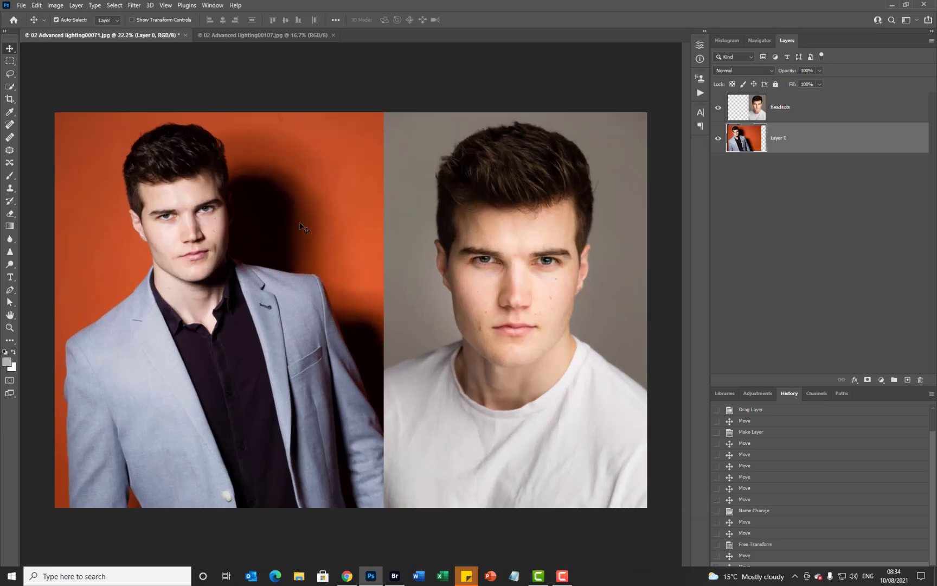
{"action": "left_click", "coordinate": [242, 35]}
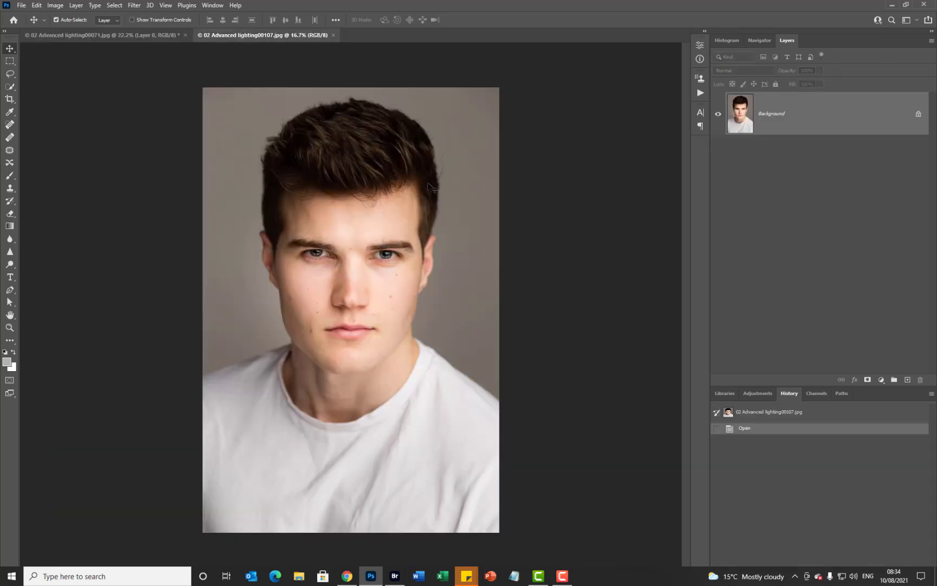
{"action": "left_click", "coordinate": [333, 35]}
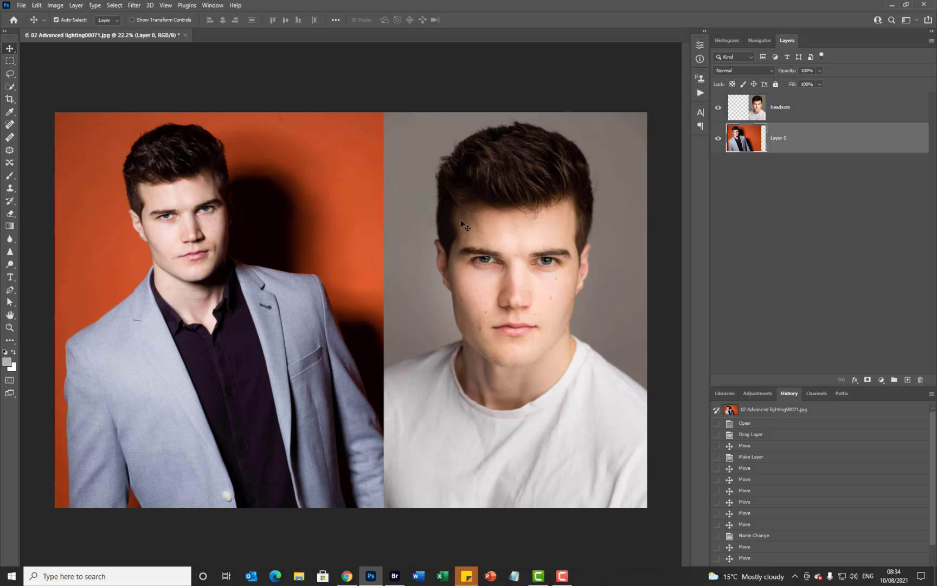
- Save the composite as layout card.psd with Maximize Compatibility, then close it
{"action": "key", "text": "ctrl"}
{"action": "key", "text": "ctrl+shift+s"}
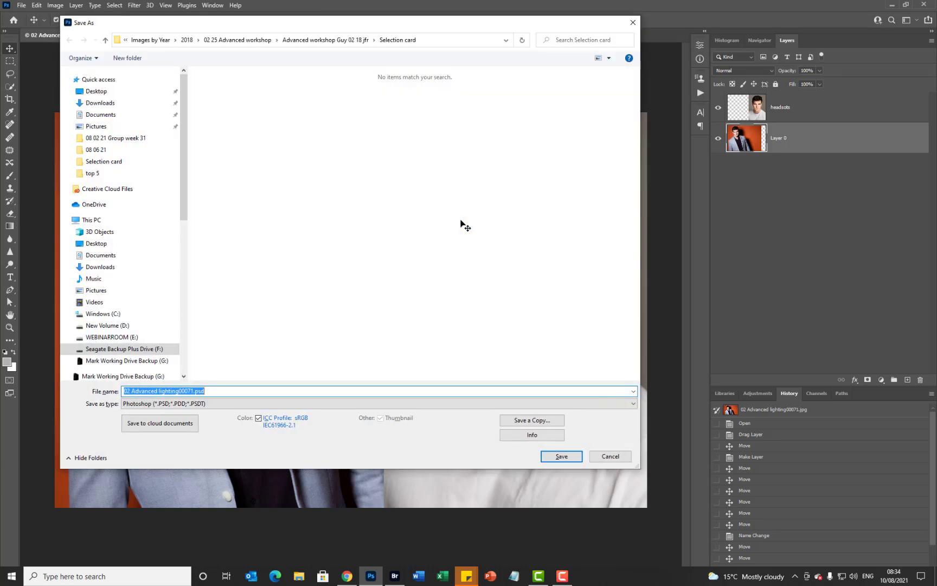
{"action": "type", "text": "layout card"}
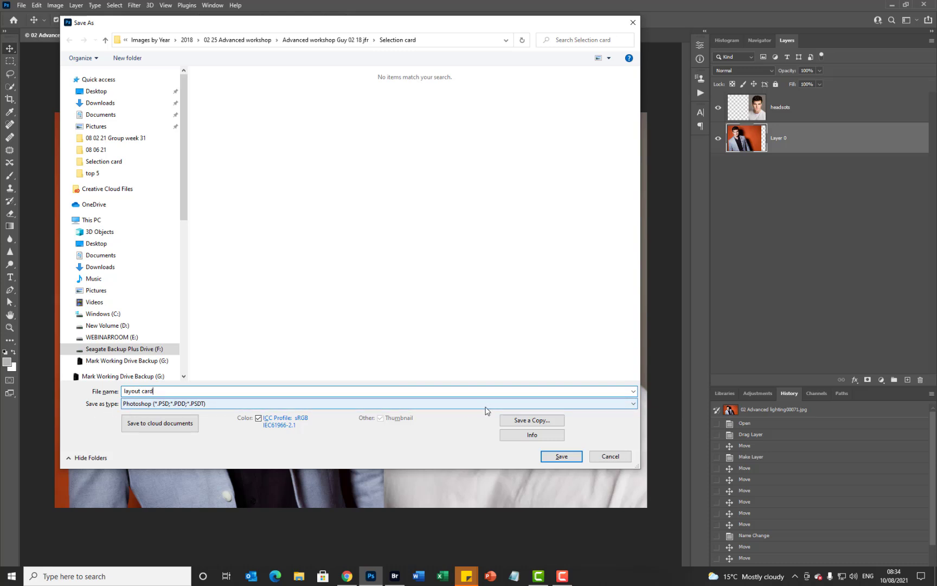
{"action": "left_click", "coordinate": [559, 456]}
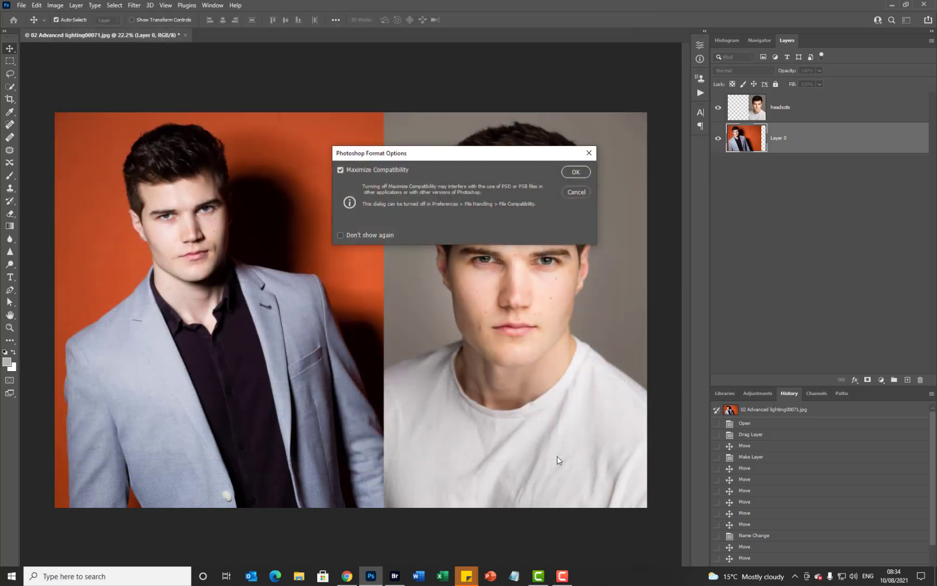
{"action": "left_click", "coordinate": [576, 172]}
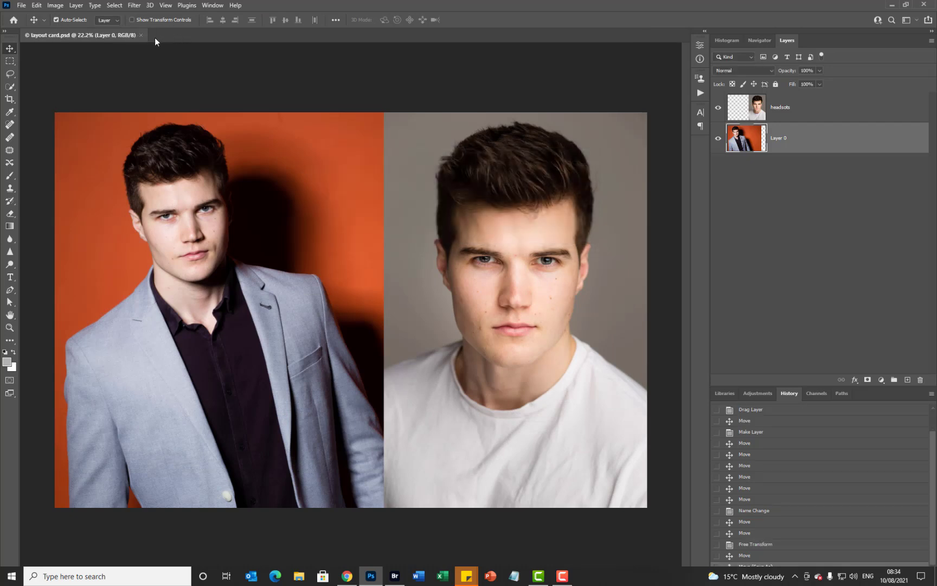
{"action": "left_click", "coordinate": [140, 35]}
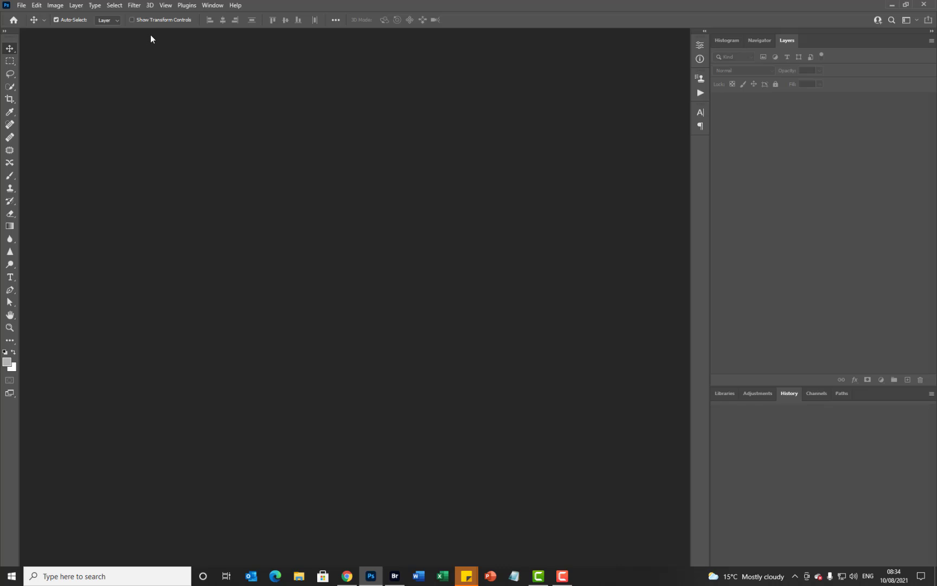
- Start a new document named 'Model Card Template' in Pixels with resolution 300
{"action": "left_click", "coordinate": [22, 6]}
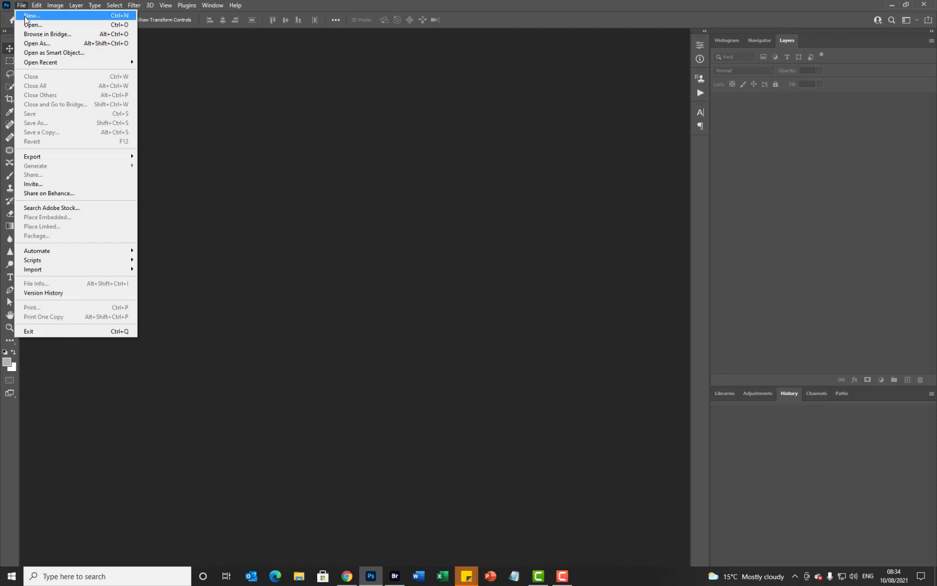
{"action": "left_click", "coordinate": [25, 16]}
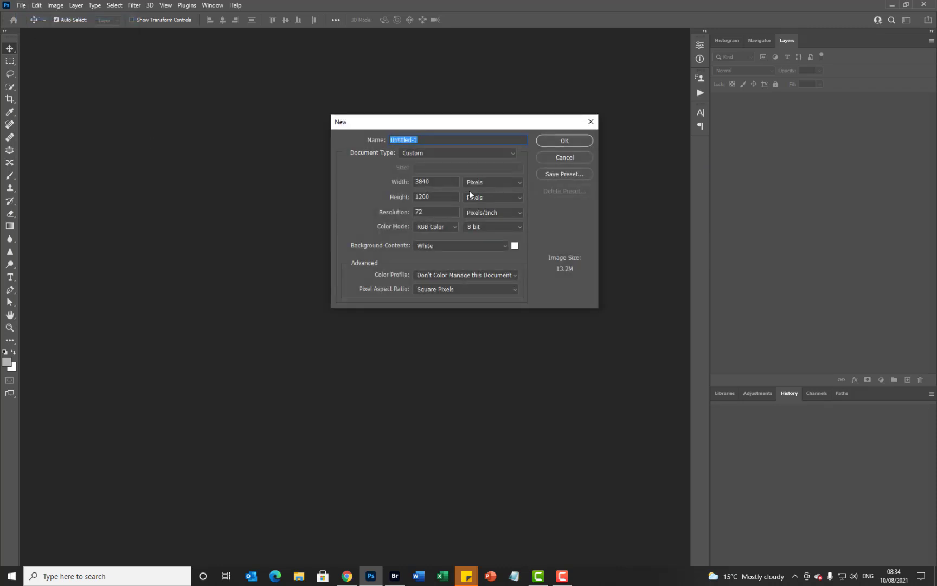
{"action": "type", "text": "Model Card Template"}
{"action": "left_click_drag", "start_coordinate": [433, 214], "coordinate": [408, 210]}
{"action": "type", "text": "300"}
{"action": "left_click", "coordinate": [475, 186]}
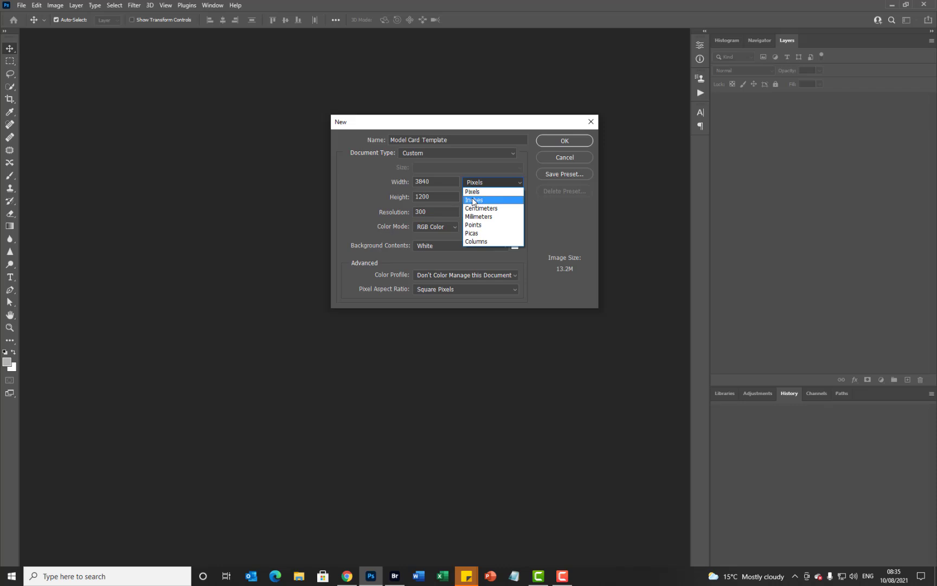
{"action": "left_click", "coordinate": [444, 154]}
{"action": "left_click", "coordinate": [444, 154]}
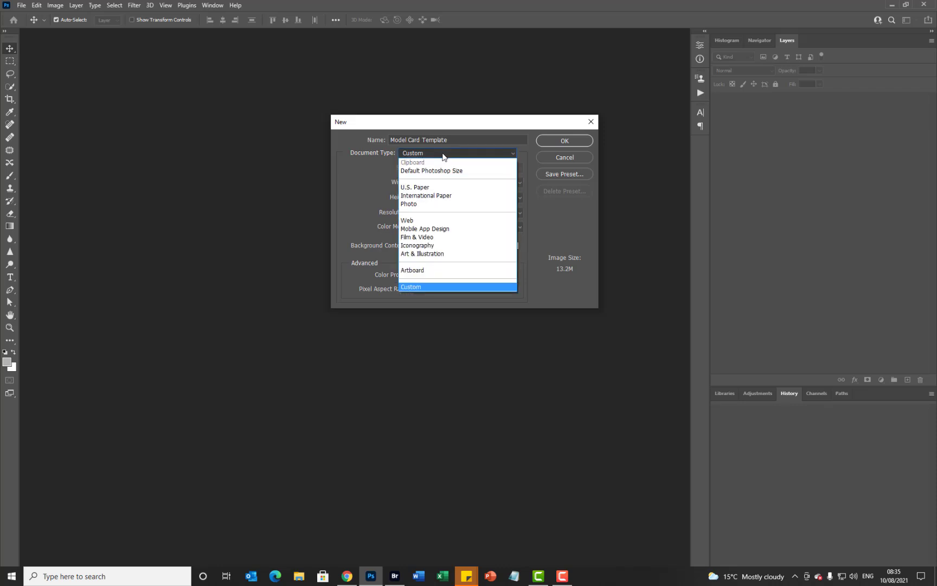
- Choose the International Paper A4 preset, keep RGB Color, and create the document
{"action": "left_click", "coordinate": [430, 197]}
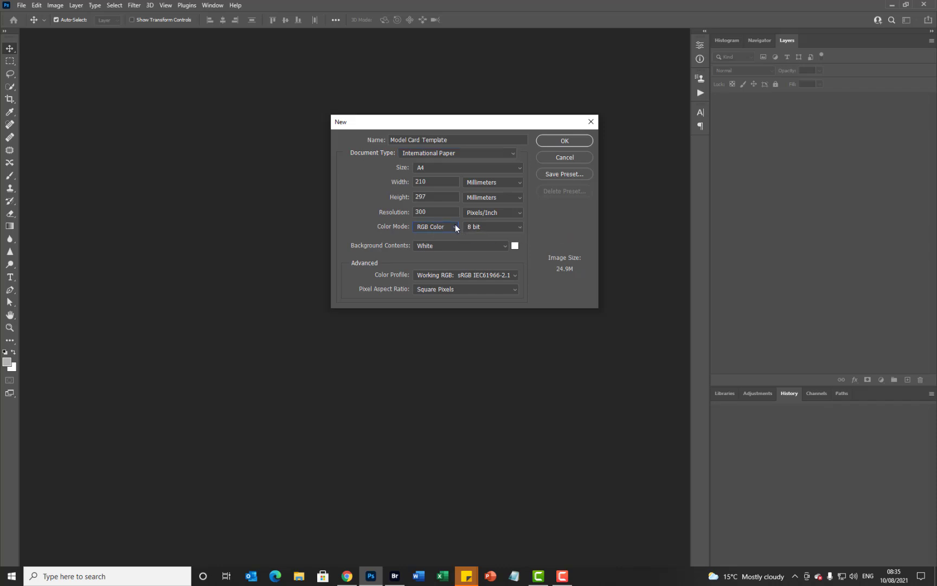
{"action": "left_click", "coordinate": [455, 227]}
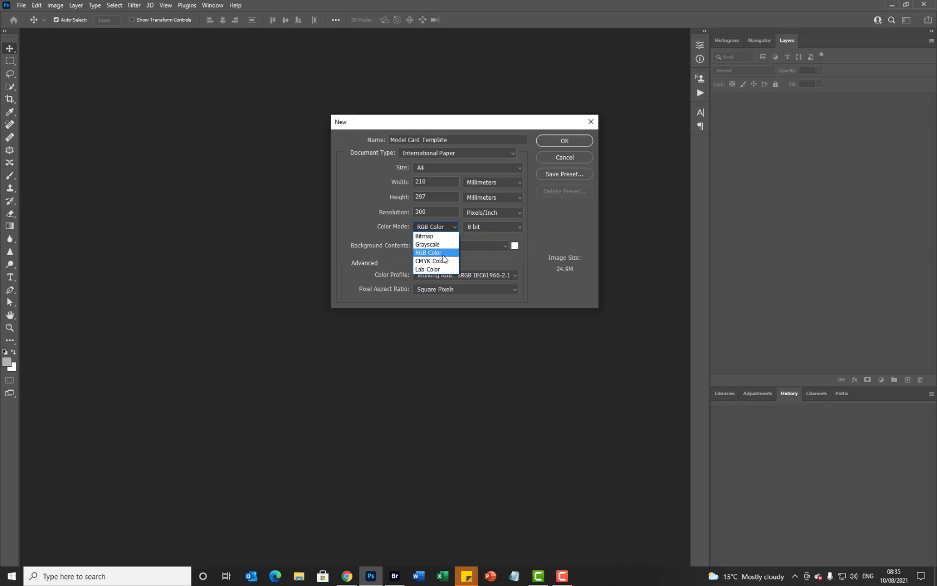
{"action": "key", "text": "Return"}
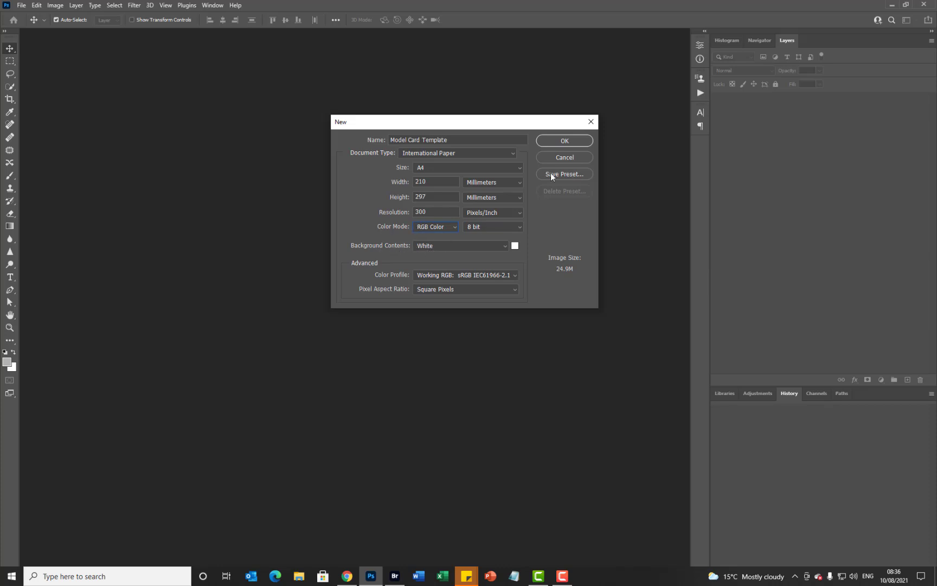
{"action": "left_click", "coordinate": [561, 142]}
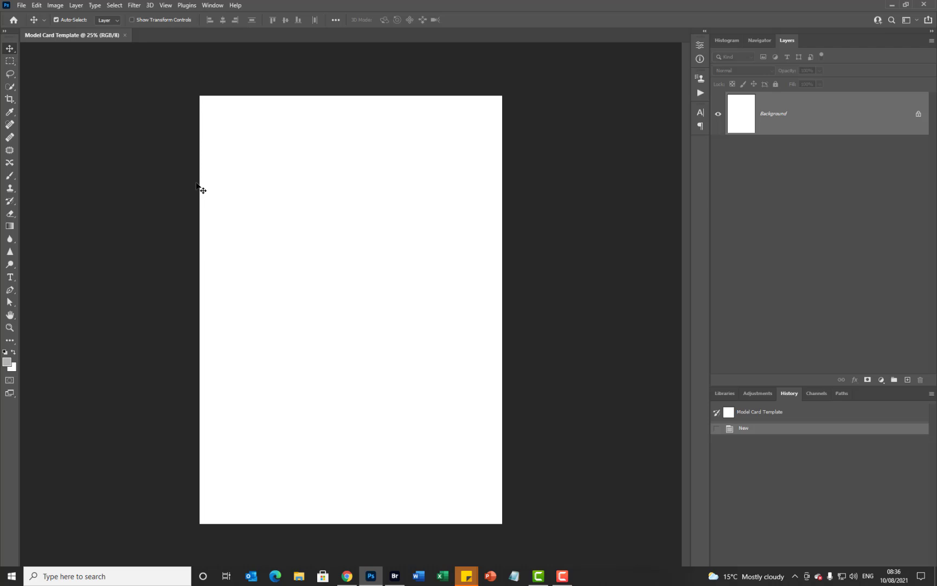
- Marquee-select a rectangle of about 2040 × 2704 px on the page, leaving a deeper bottom margin
{"action": "left_click", "coordinate": [10, 62]}
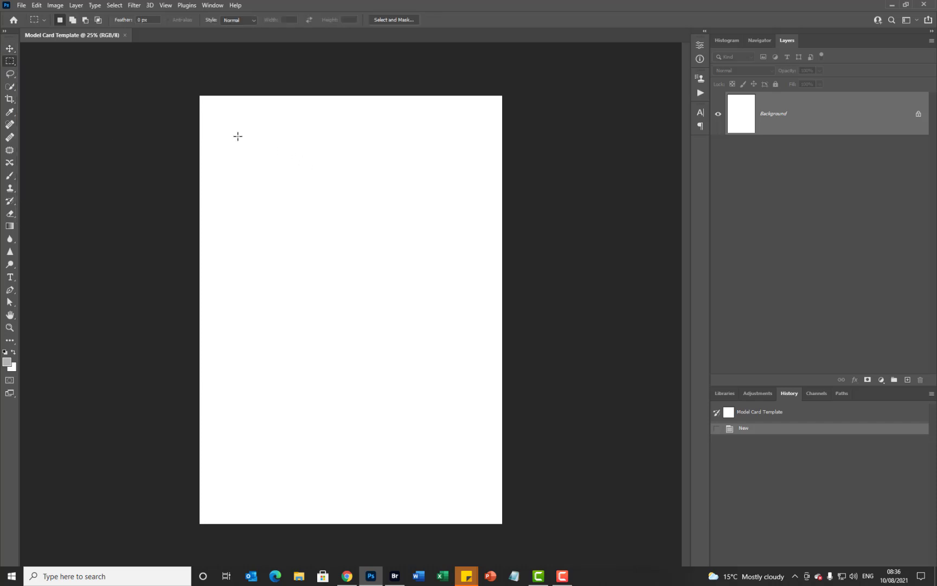
{"action": "left_click_drag", "start_coordinate": [224, 127], "coordinate": [470, 447]}
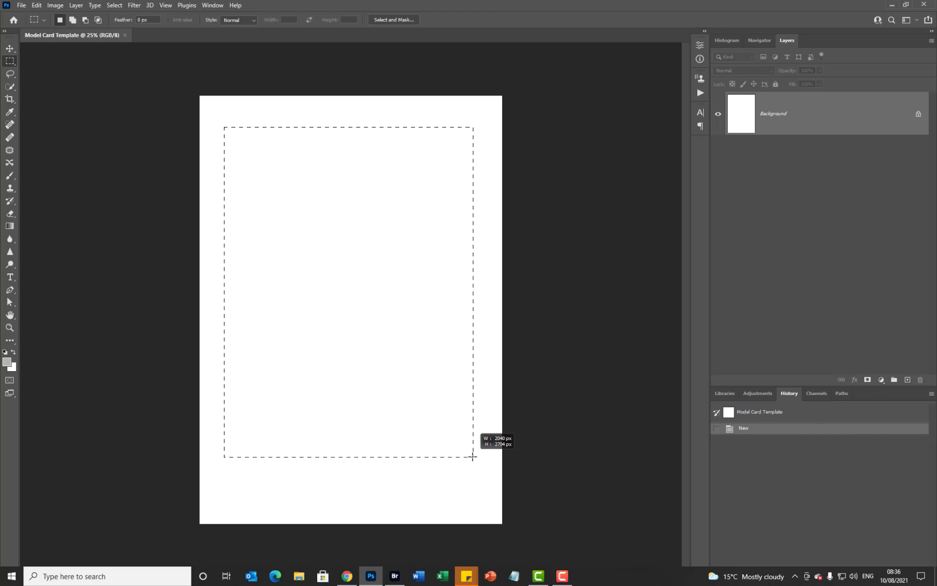
{"action": "left_click_drag", "start_coordinate": [472, 456], "coordinate": [472, 457]}
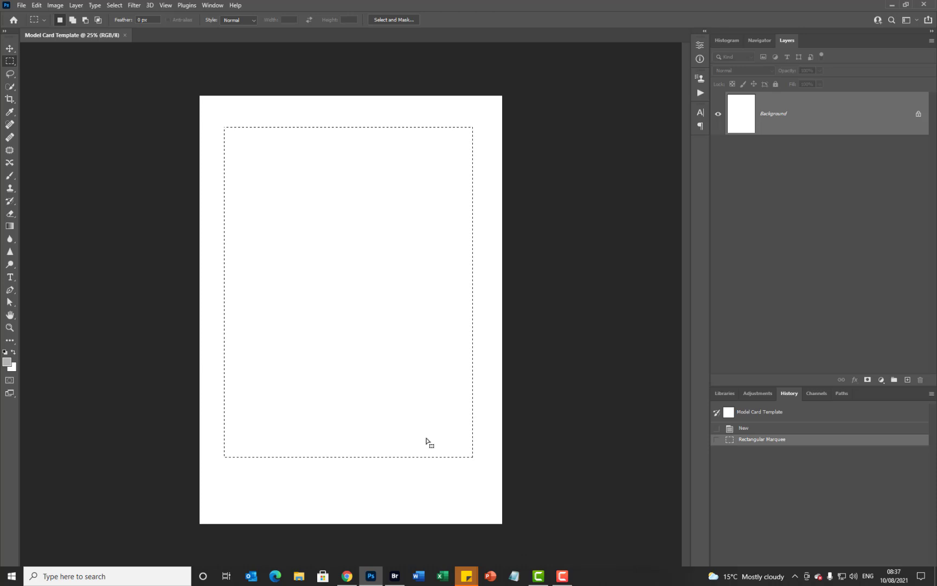
- Copy the selected white area and paste it onto a new Layer 1
{"action": "left_click", "coordinate": [37, 6]}
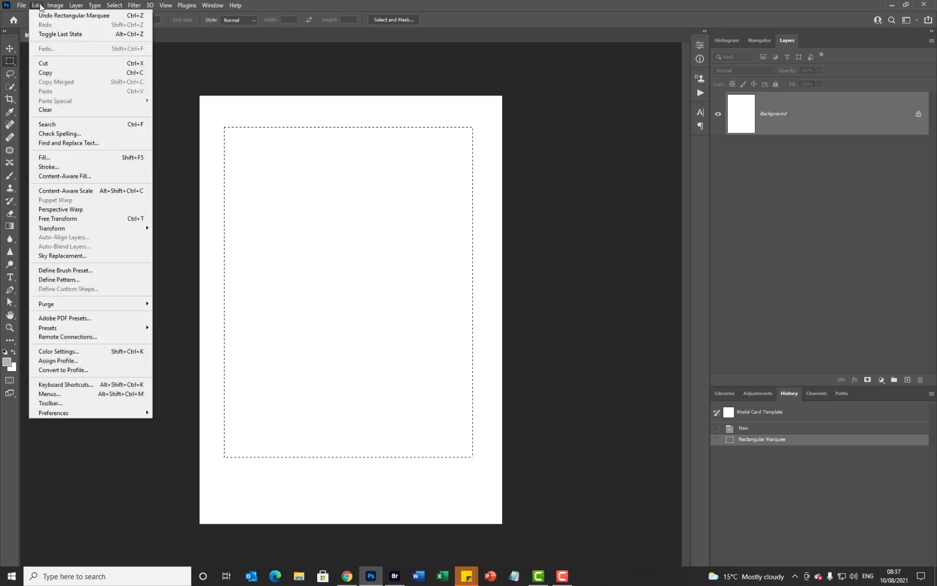
{"action": "left_click", "coordinate": [45, 73]}
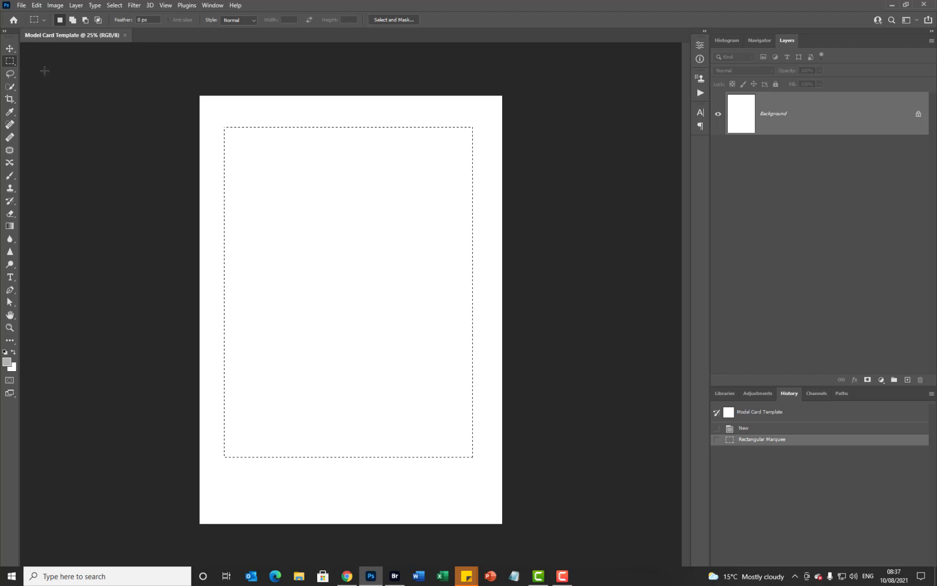
{"action": "left_click", "coordinate": [36, 6]}
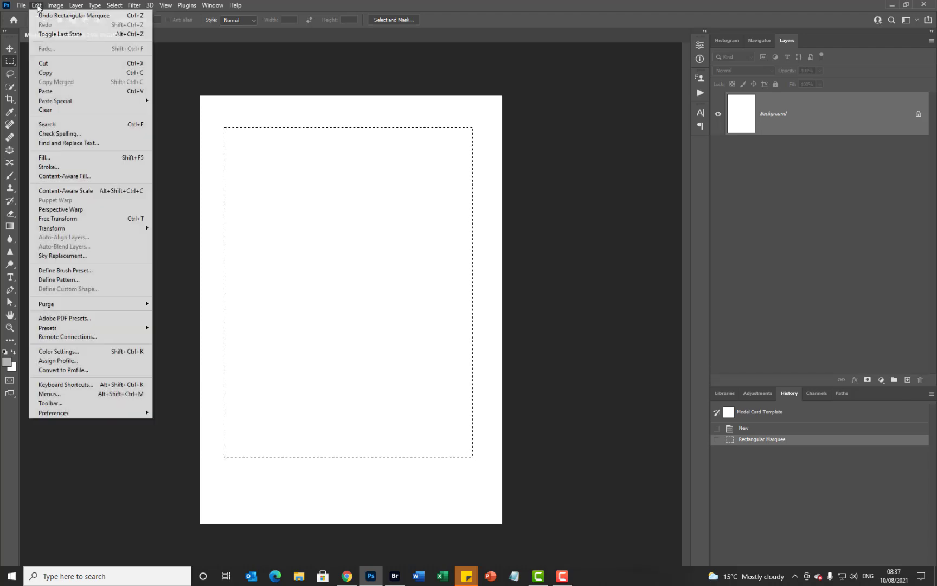
{"action": "left_click", "coordinate": [46, 92]}
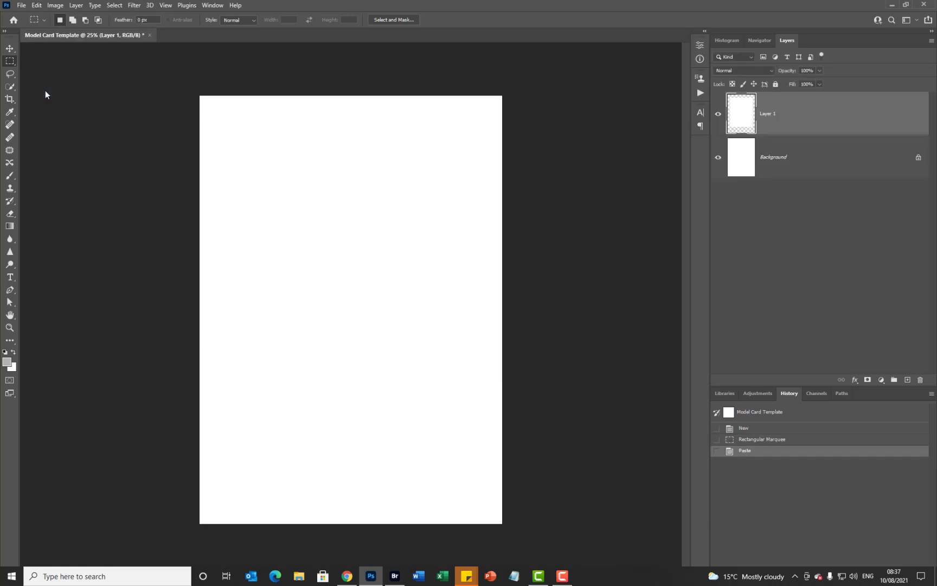
- Hide the Background layer and load Layer 1's outline as a selection
{"action": "left_click", "coordinate": [717, 160]}
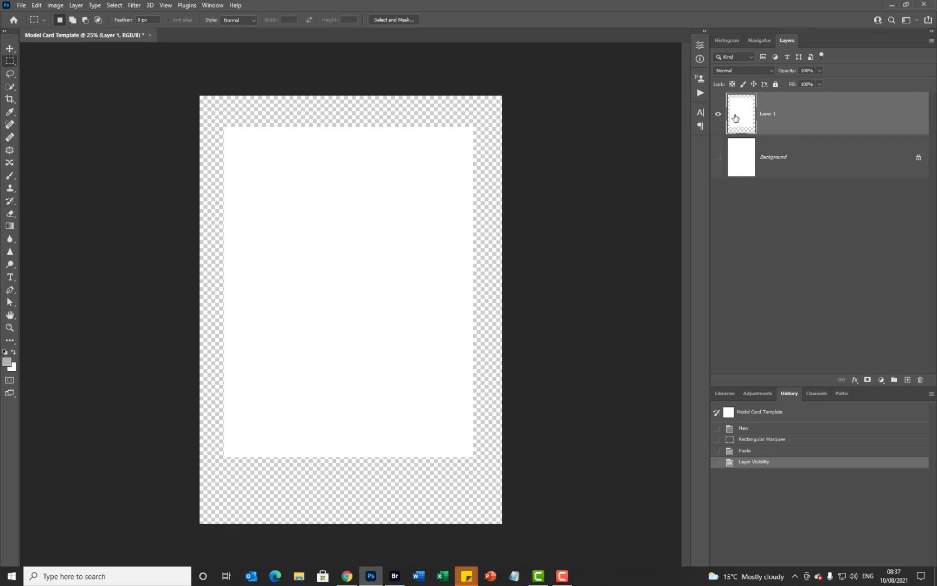
{"action": "left_click", "coordinate": [718, 158]}
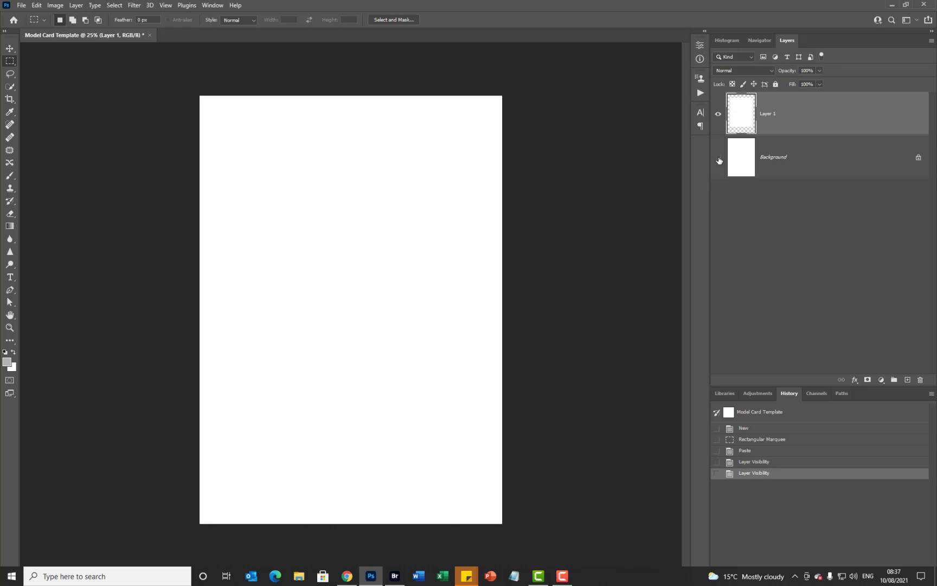
{"action": "left_click", "coordinate": [718, 158]}
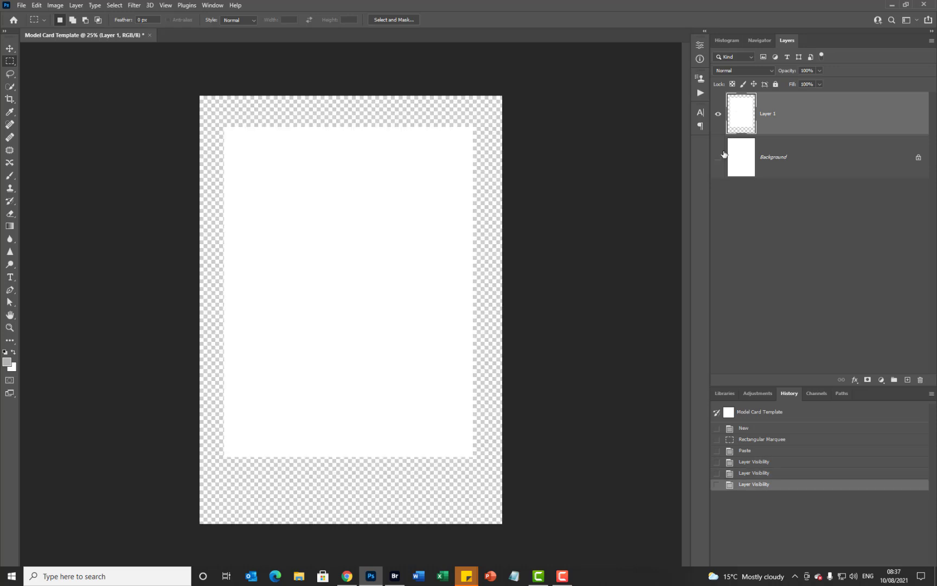
{"action": "left_click", "coordinate": [740, 122], "text": "ctrl"}
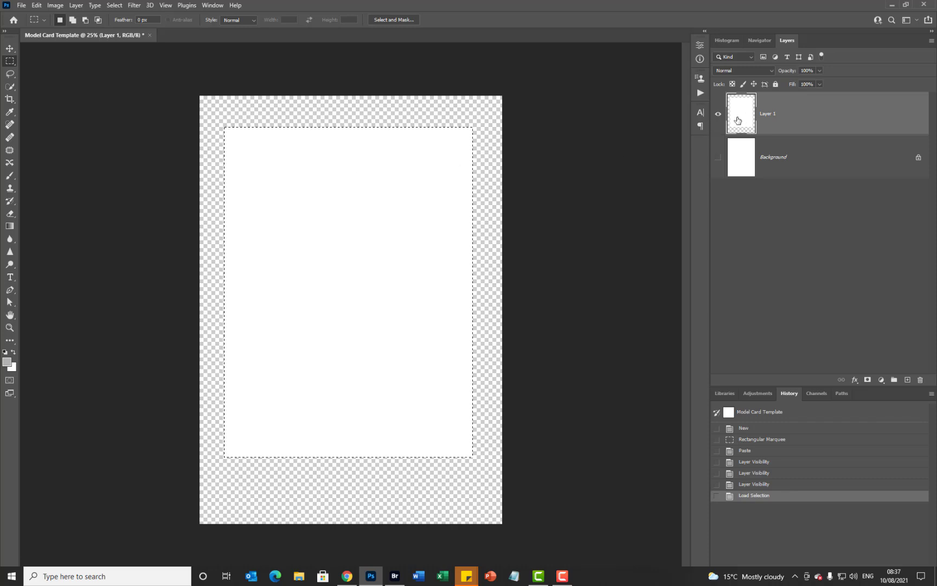
{"action": "left_click", "coordinate": [20, 6]}
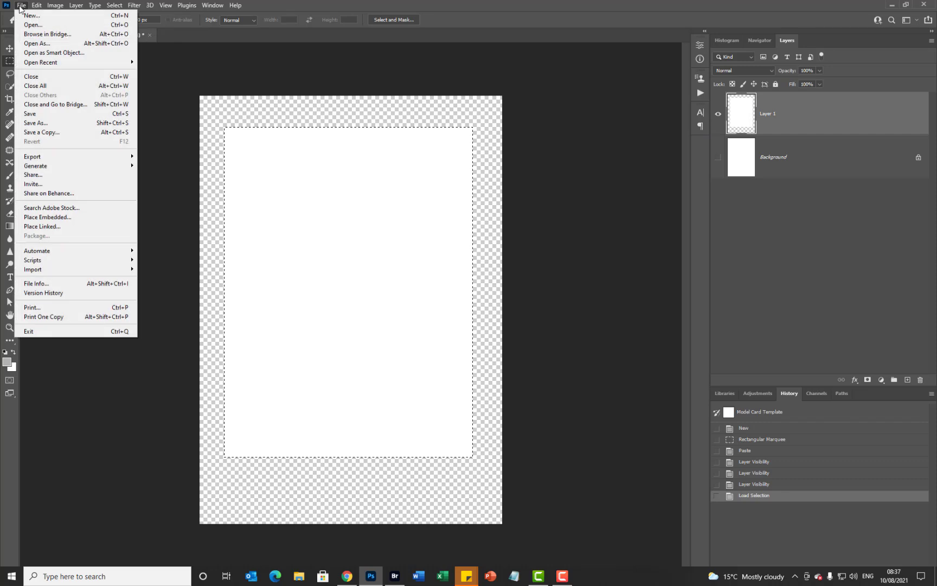
- Create a new blank document named Headshots
{"action": "left_click", "coordinate": [24, 16]}
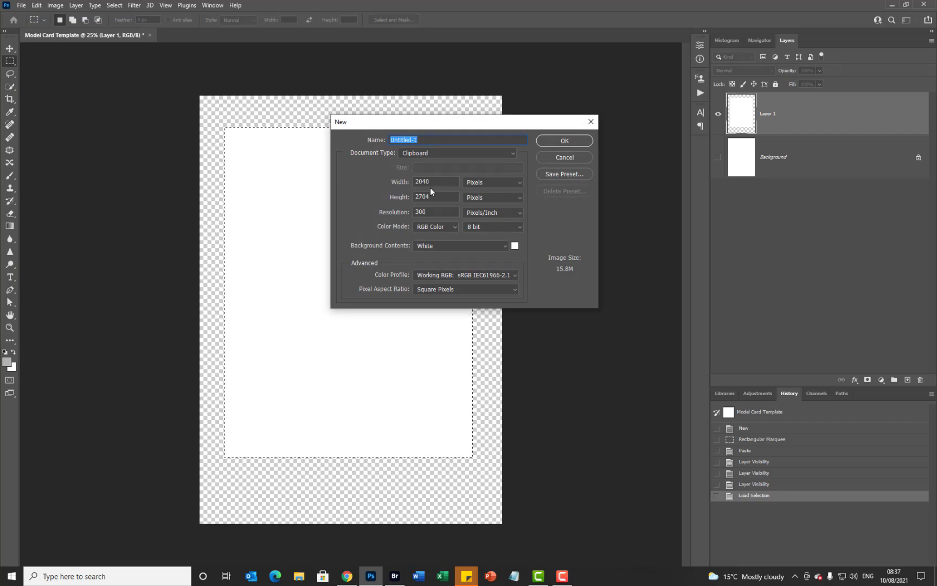
{"action": "type", "text": "Headshots"}
{"action": "left_click", "coordinate": [569, 142]}
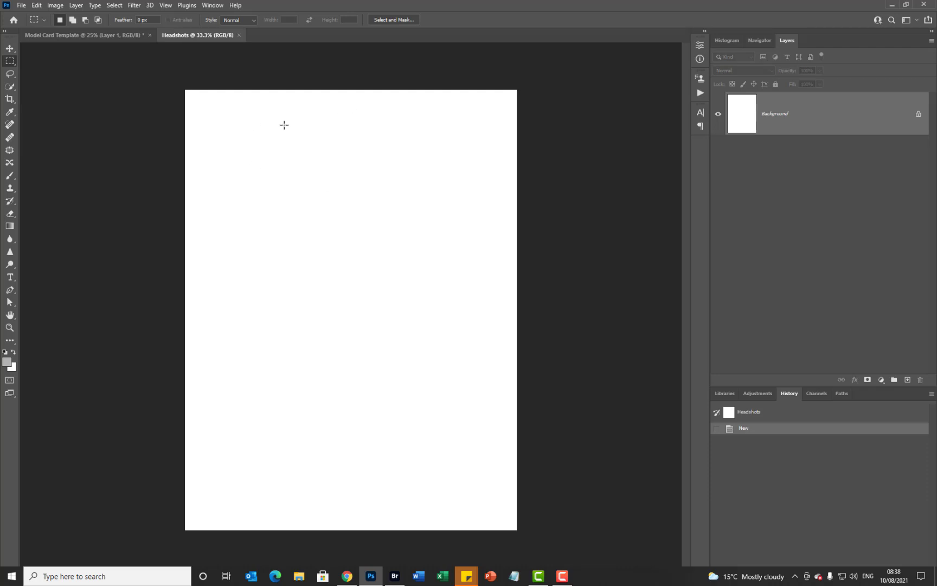
- Browse the Crop tool presets without choosing one, then switch to the Move tool
{"action": "key", "text": "c"}
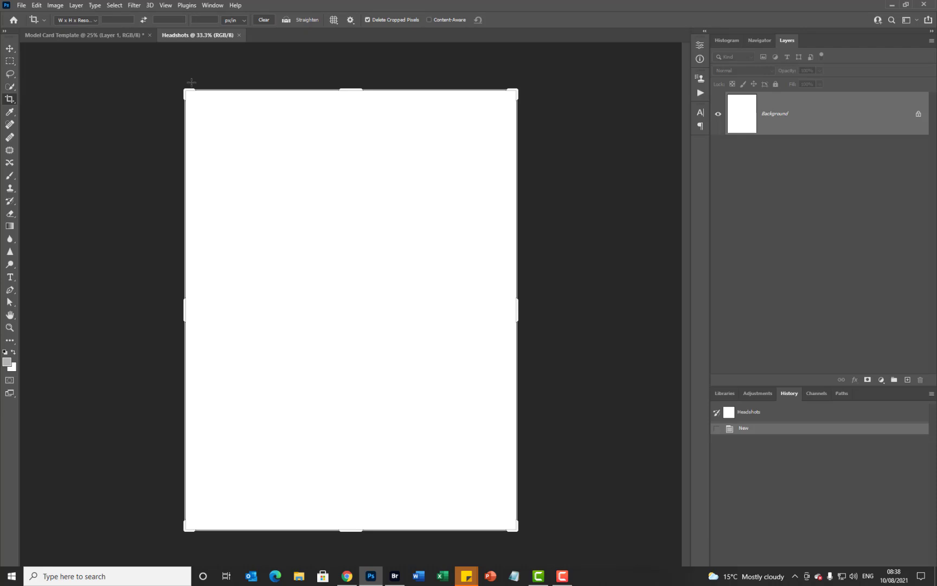
{"action": "left_click", "coordinate": [95, 21]}
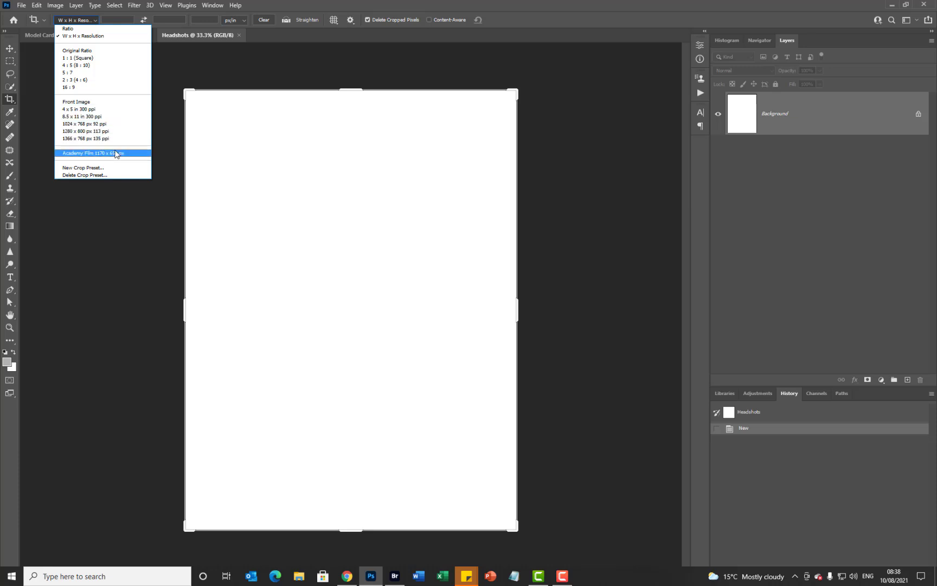
{"action": "left_click", "coordinate": [265, 32]}
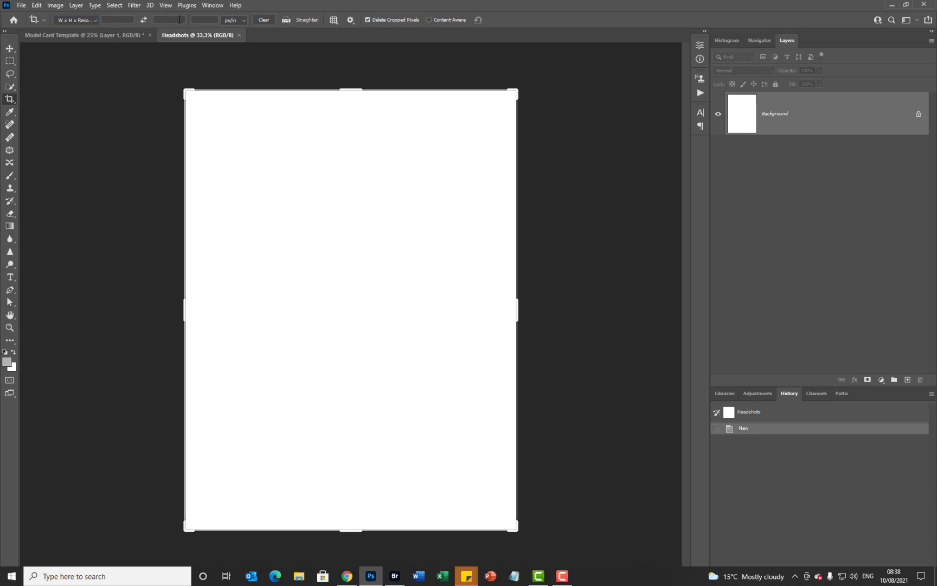
{"action": "left_click", "coordinate": [11, 49]}
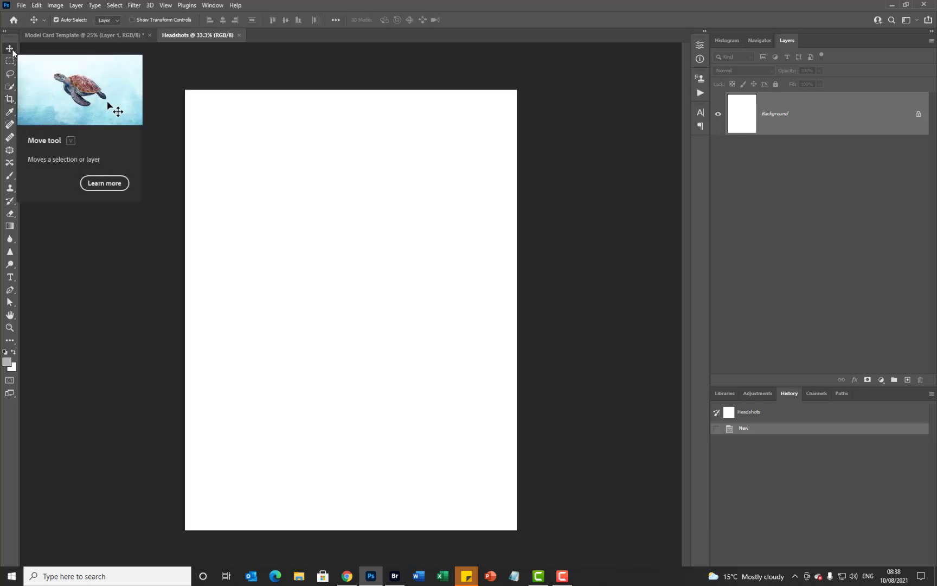
- Open 02 Advanced lighting00127.jpg from disk, then return to the Headshots tab
{"action": "left_click", "coordinate": [22, 5]}
{"action": "left_click", "coordinate": [28, 25]}
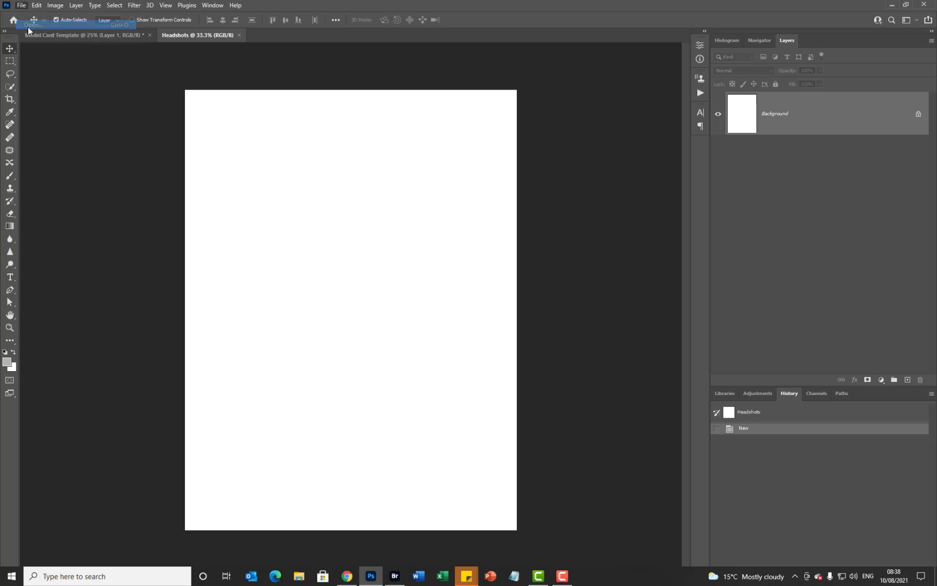
{"action": "left_click_drag", "start_coordinate": [421, 24], "coordinate": [691, 63]}
{"action": "left_click", "coordinate": [765, 134]}
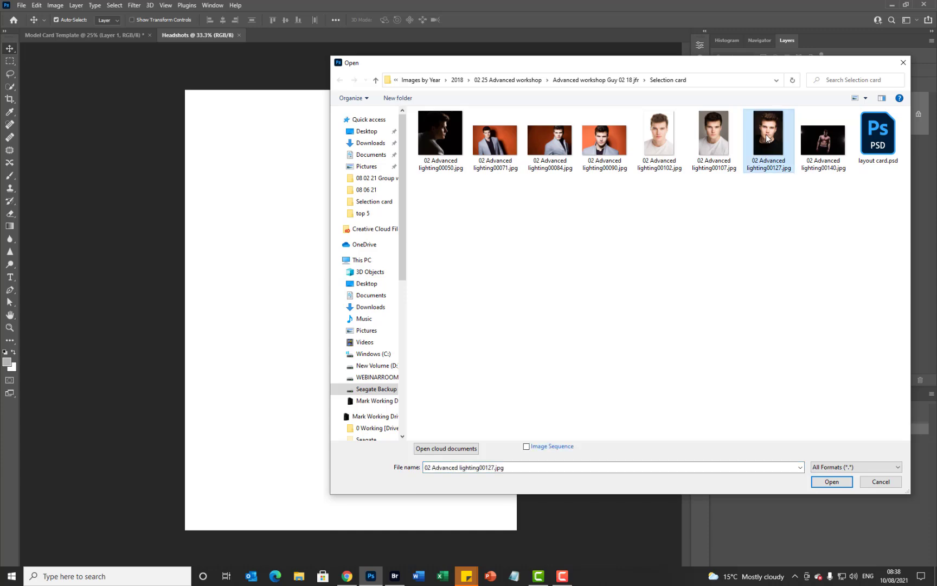
{"action": "left_click", "coordinate": [830, 481]}
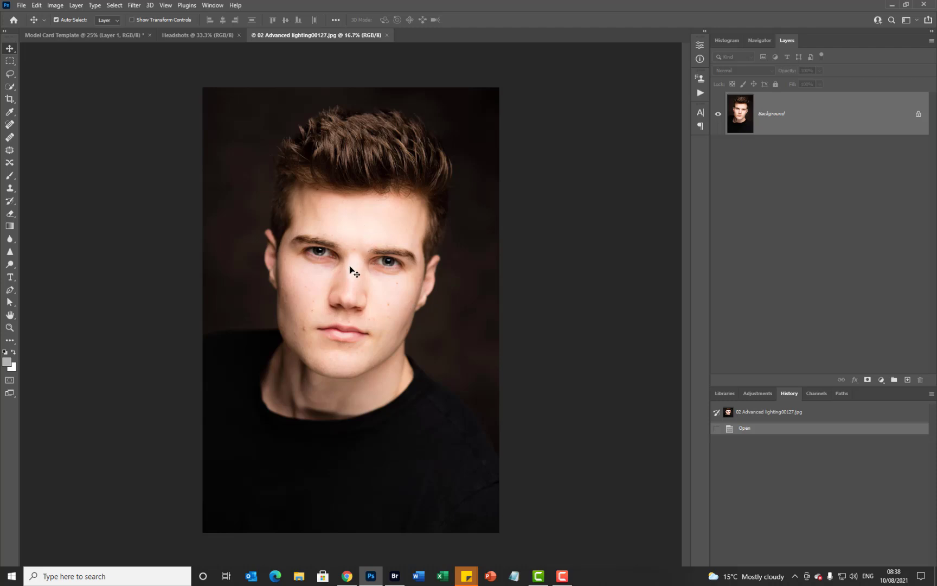
{"action": "left_click", "coordinate": [209, 37]}
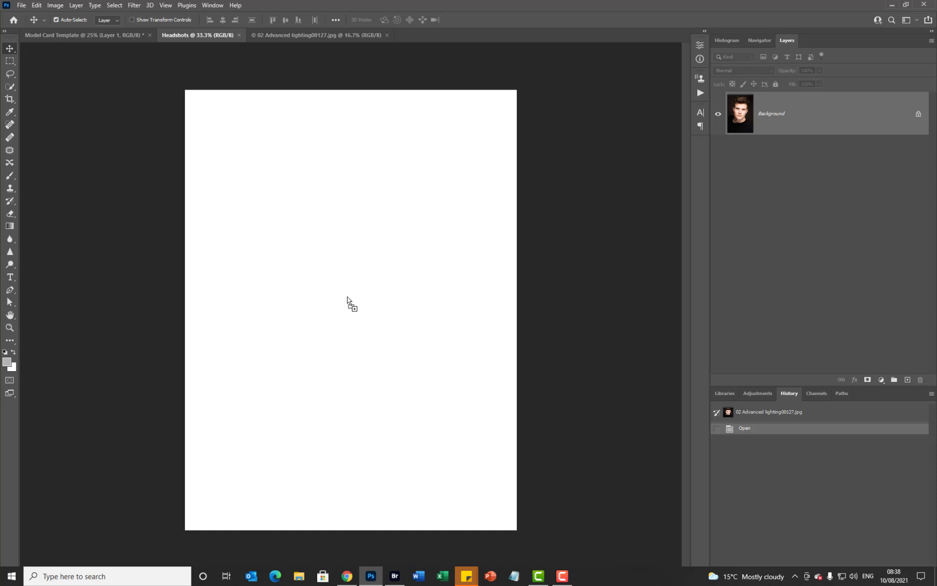
- Drag the portrait photo onto the Headshots canvas as a new layer
{"action": "left_click_drag", "start_coordinate": [347, 297], "coordinate": [347, 296]}
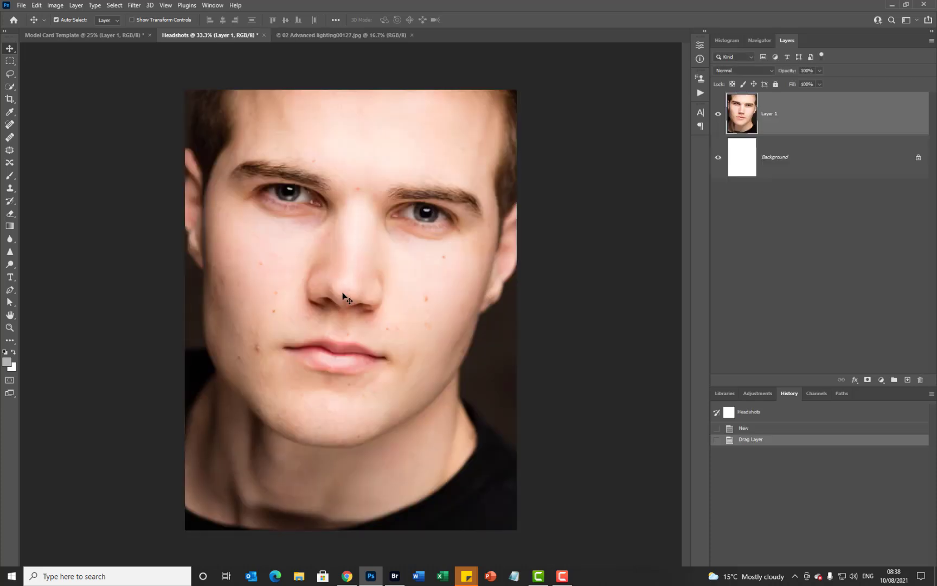
{"action": "left_click", "coordinate": [321, 35]}
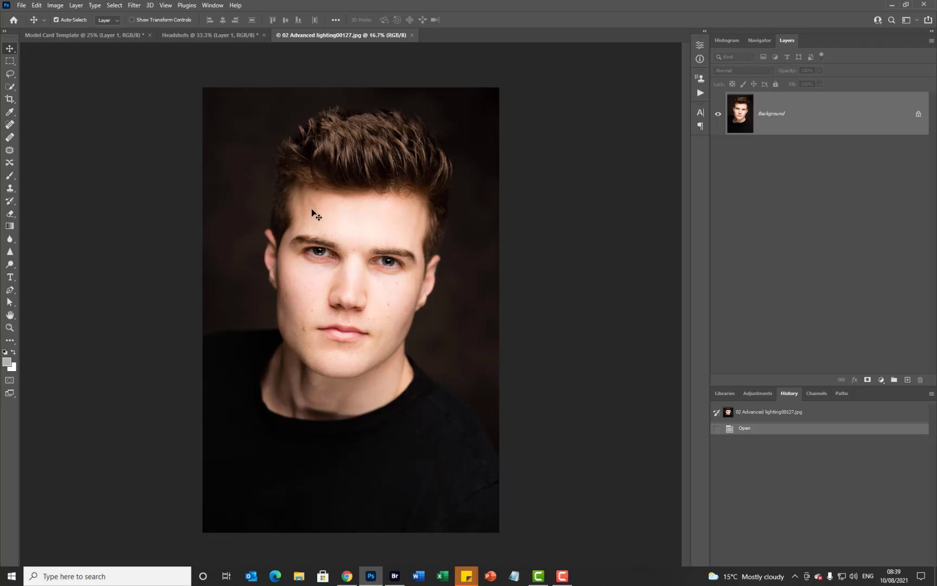
{"action": "left_click", "coordinate": [234, 34]}
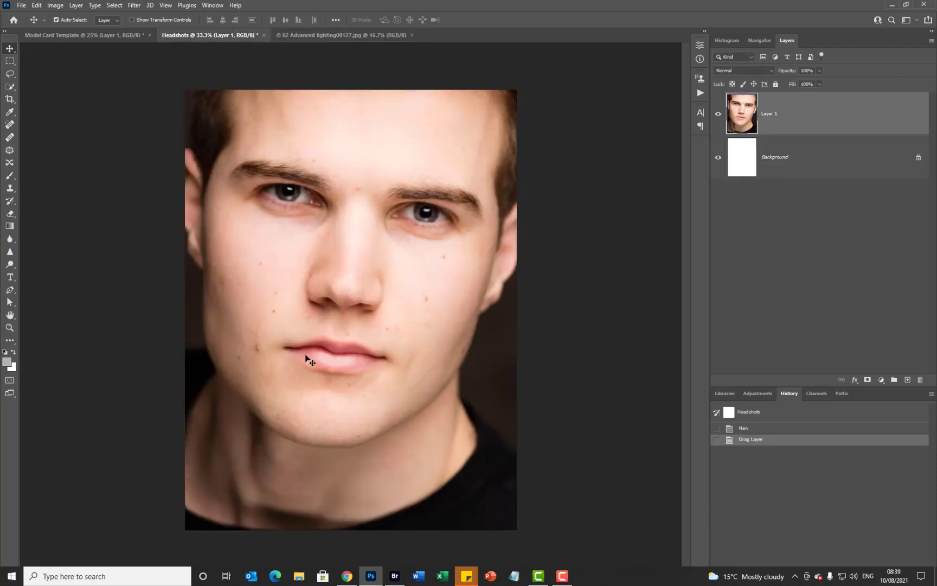
{"action": "scroll", "coordinate": [308, 360], "scroll_direction": "down", "scroll_amount": 1}
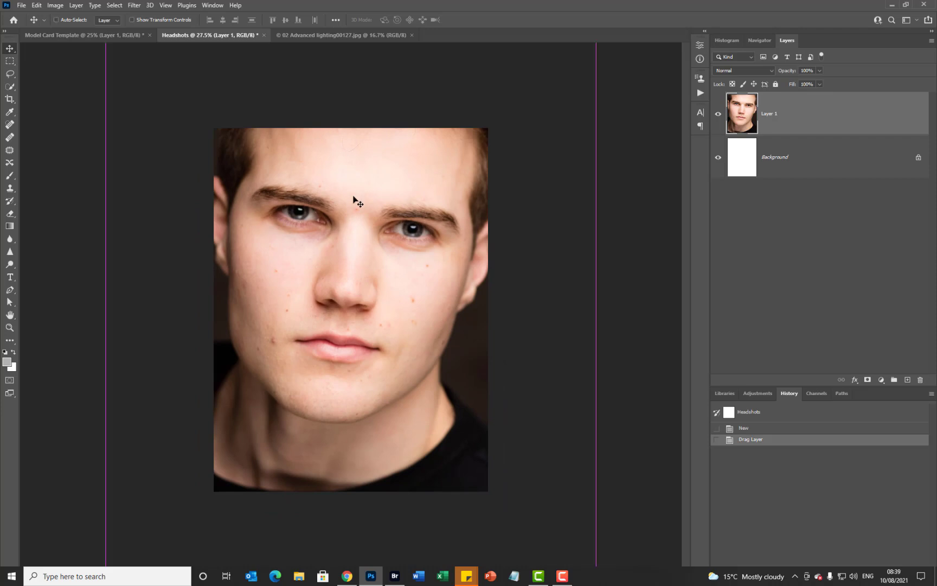
- Scale the portrait to about 57% from its corners and nudge it down to centre it
{"action": "key", "text": "ctrl+t"}
{"action": "key", "text": "ctrl+0"}
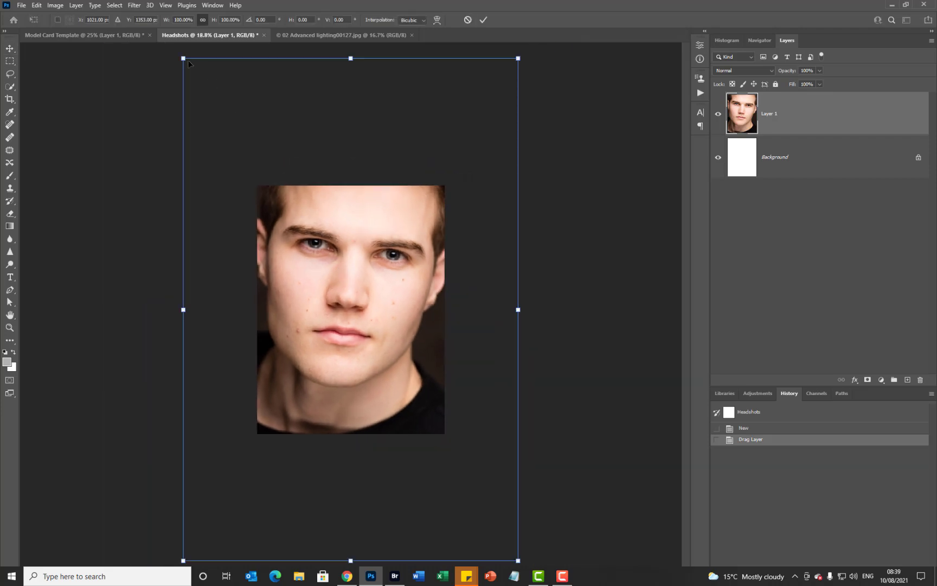
{"action": "left_click_drag", "start_coordinate": [187, 61], "coordinate": [259, 162]}
{"action": "left_click_drag", "start_coordinate": [512, 561], "coordinate": [440, 450]}
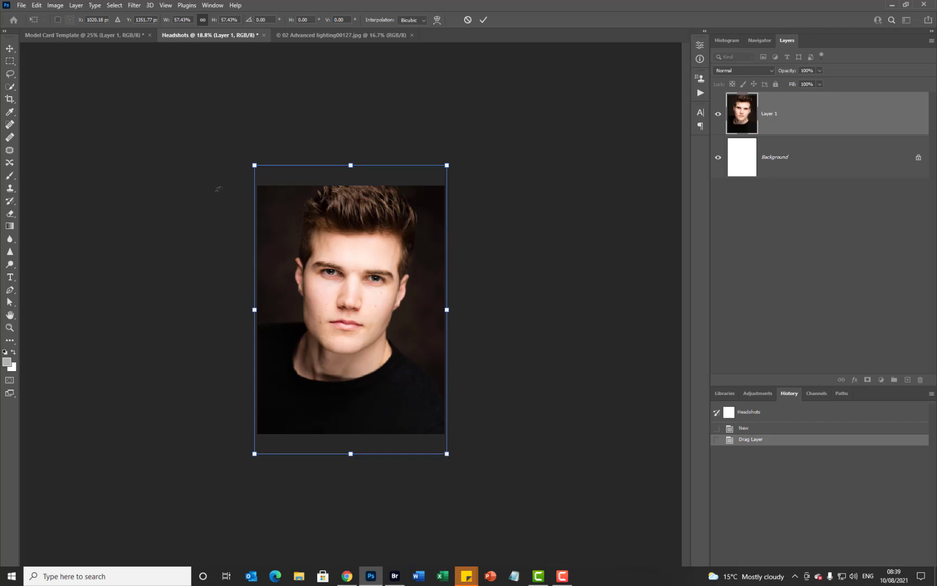
{"action": "left_click_drag", "start_coordinate": [324, 242], "coordinate": [323, 250]}
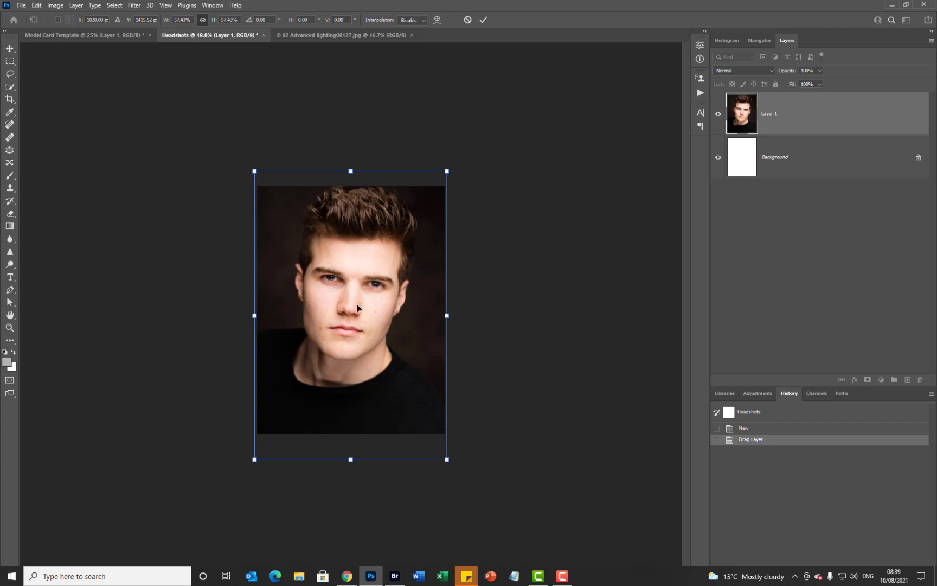
{"action": "key", "text": "Return"}
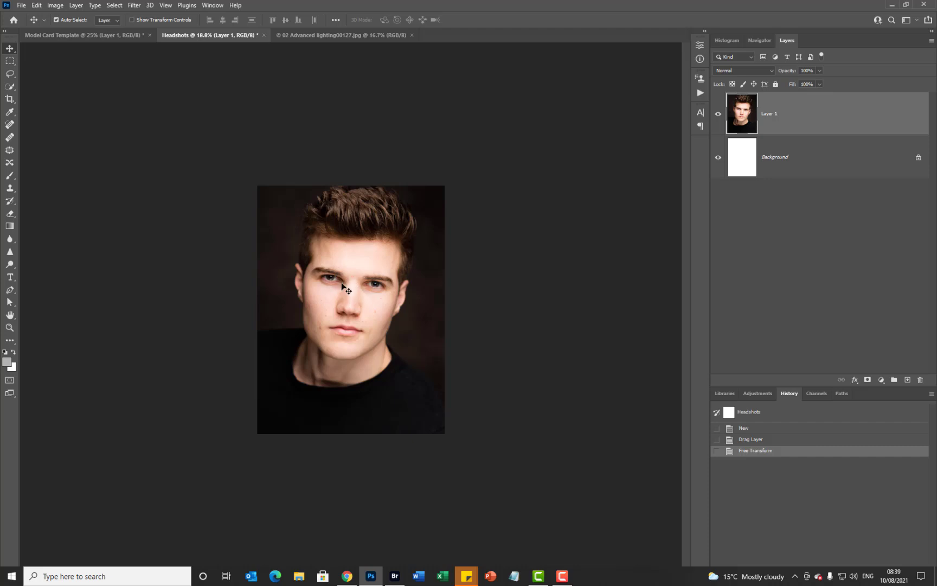
- Delete the pasted white rectangle layer in Model Card Template and deselect
{"action": "left_click", "coordinate": [108, 34]}
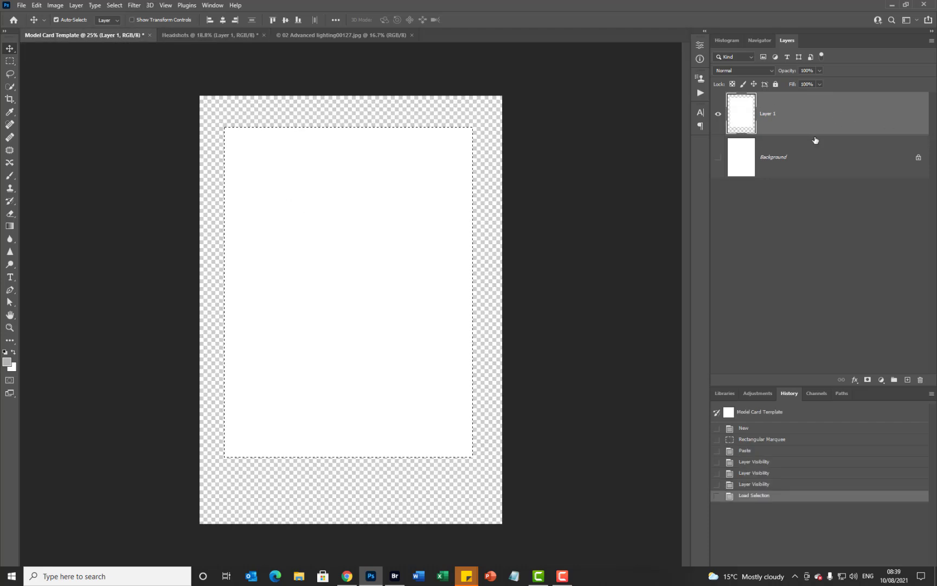
{"action": "left_click_drag", "start_coordinate": [812, 125], "coordinate": [920, 380]}
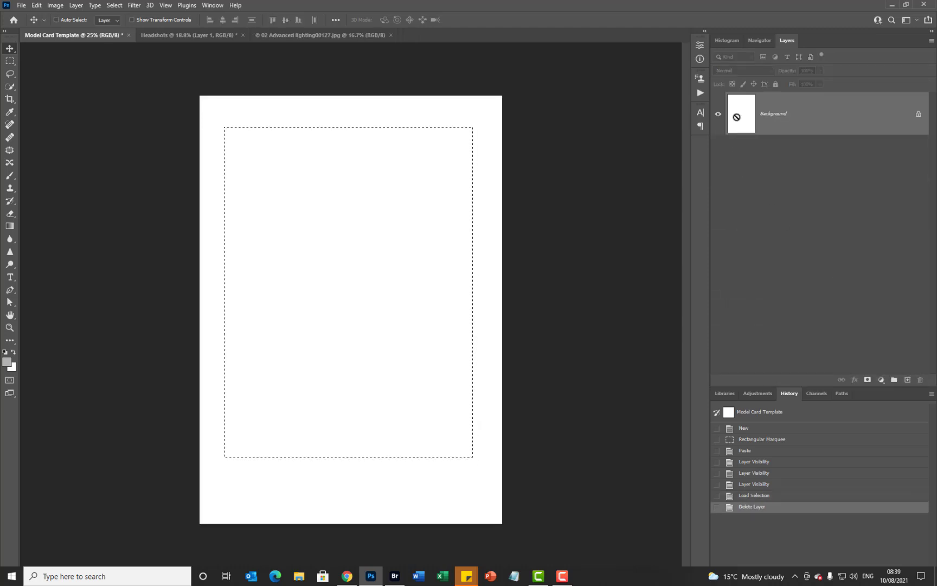
{"action": "key", "text": "ctrl+d"}
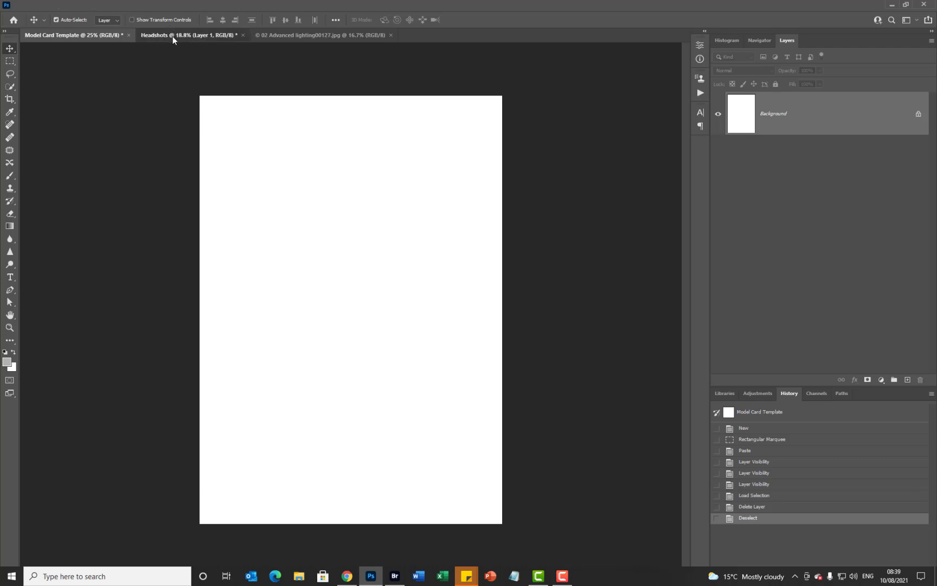
- Drag the Headshots portrait into Model Card Template, then bring up the original photo
{"action": "left_click", "coordinate": [173, 34]}
{"action": "left_click_drag", "start_coordinate": [352, 301], "coordinate": [361, 254]}
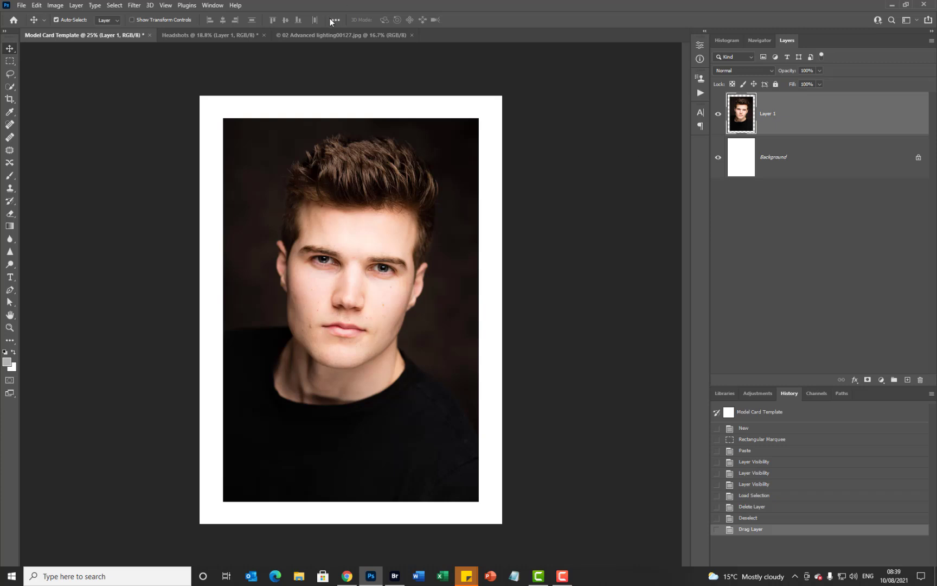
{"action": "left_click", "coordinate": [319, 35]}
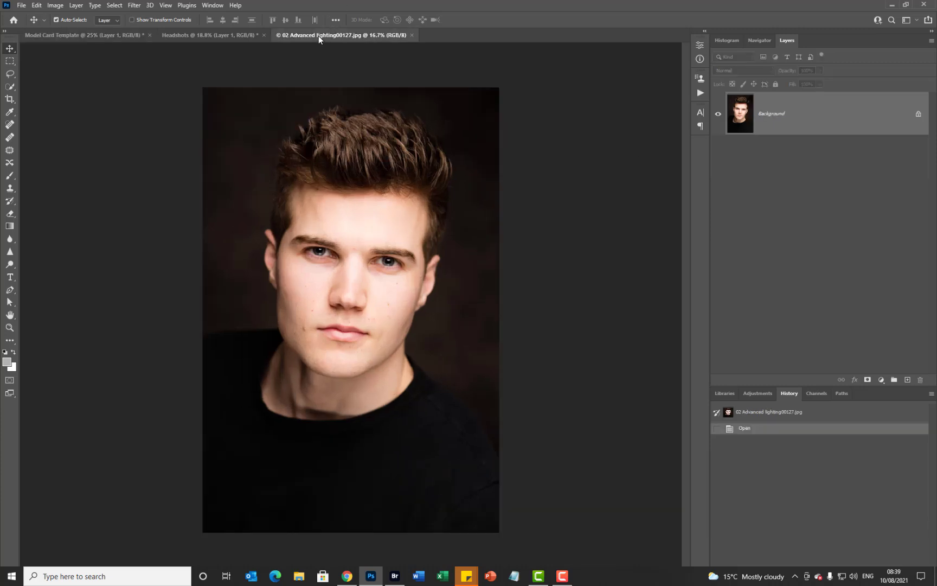
- Commit a free transform on the Headshots portrait layer
{"action": "left_click", "coordinate": [249, 35]}
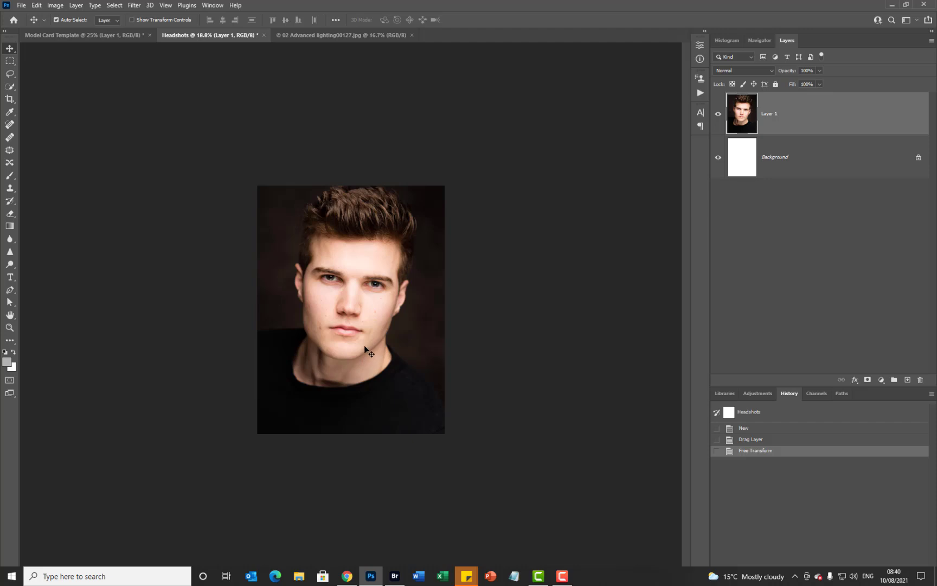
{"action": "key", "text": "ctrl+t"}
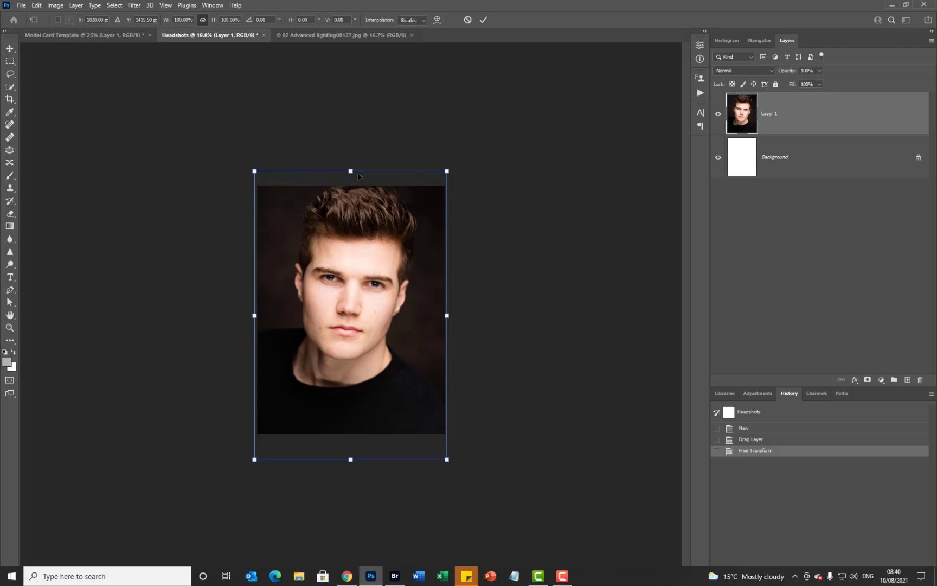
{"action": "key", "text": "Return"}
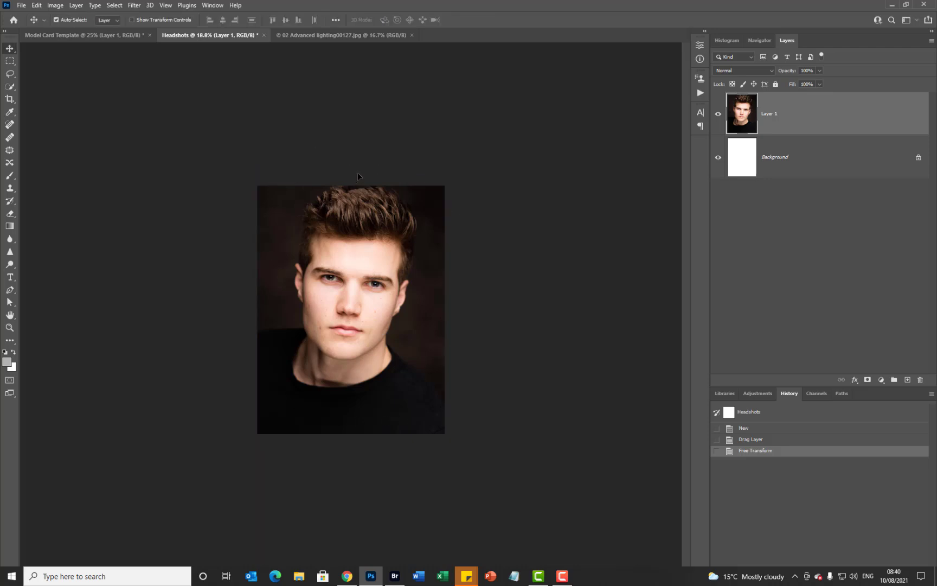
- Drag the original photo into Model Card Template, then delete both portrait layers there
{"action": "left_click", "coordinate": [115, 34]}
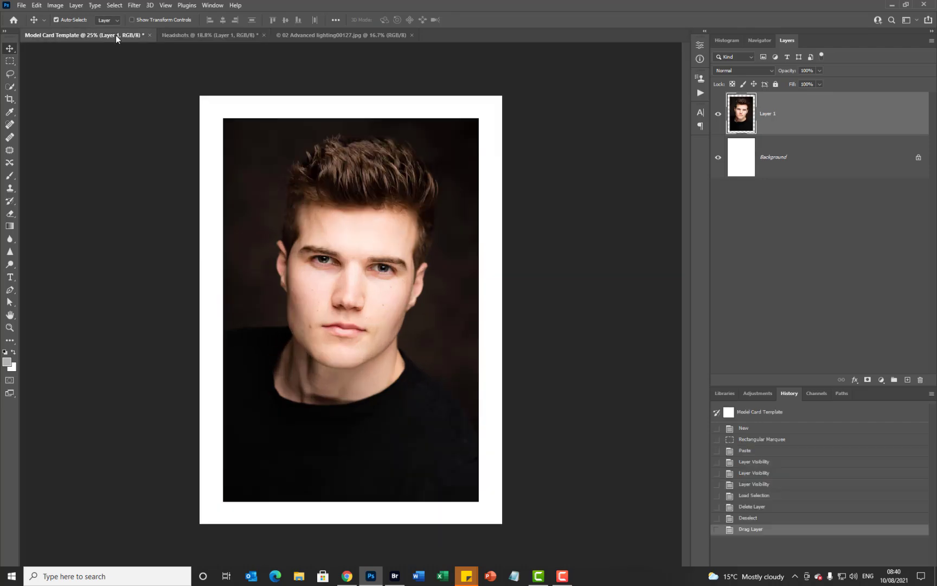
{"action": "left_click", "coordinate": [307, 34]}
{"action": "left_click_drag", "start_coordinate": [352, 304], "coordinate": [273, 208]}
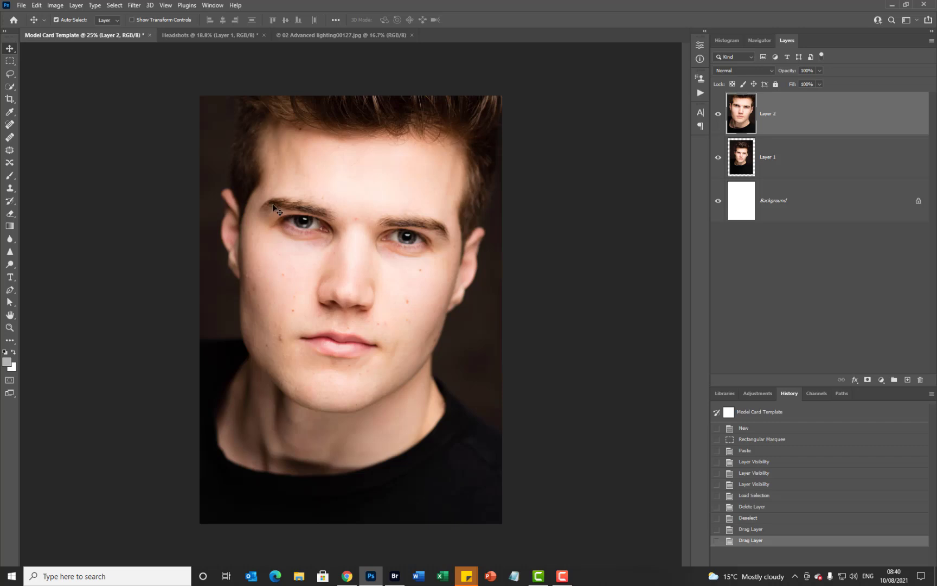
{"action": "key", "text": "Delete"}
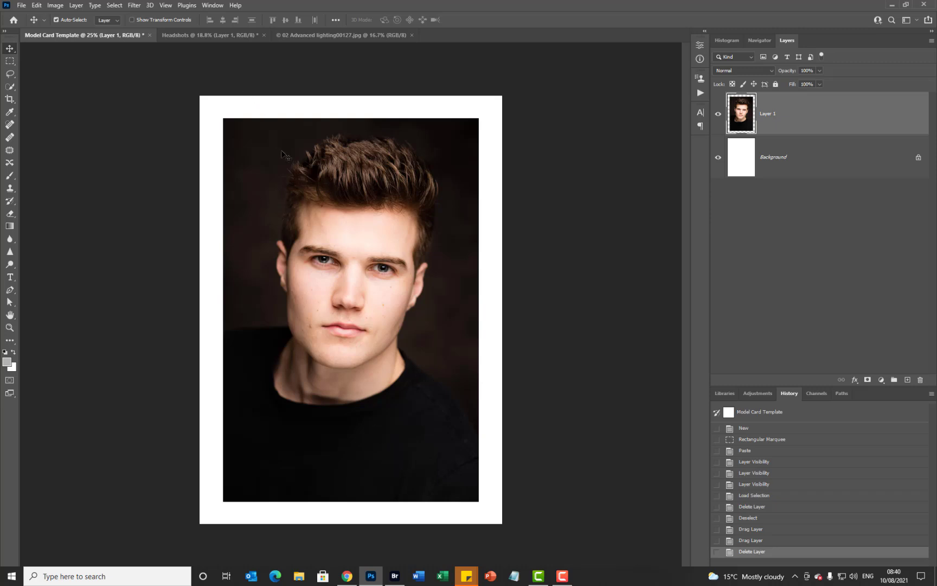
{"action": "key", "text": "Delete"}
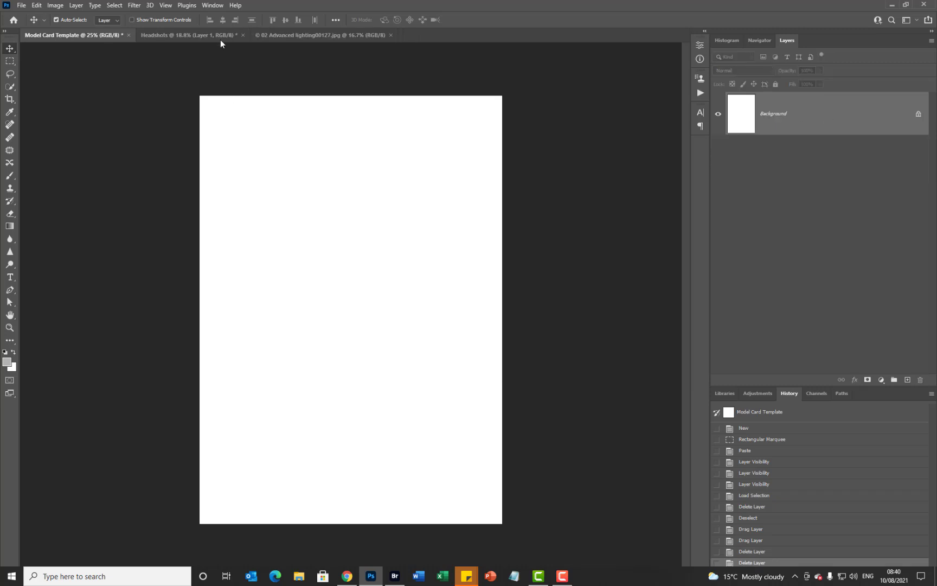
{"action": "left_click", "coordinate": [196, 34]}
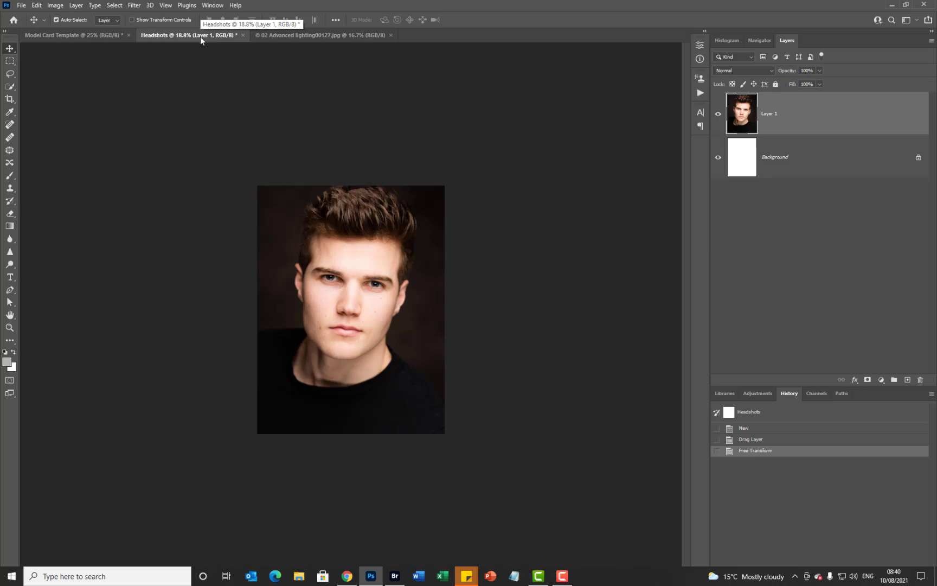
- Flatten Headshots and drag it into Model Card Template, centred horizontally near the top
{"action": "key", "text": "alt+l"}
{"action": "key", "text": "f"}
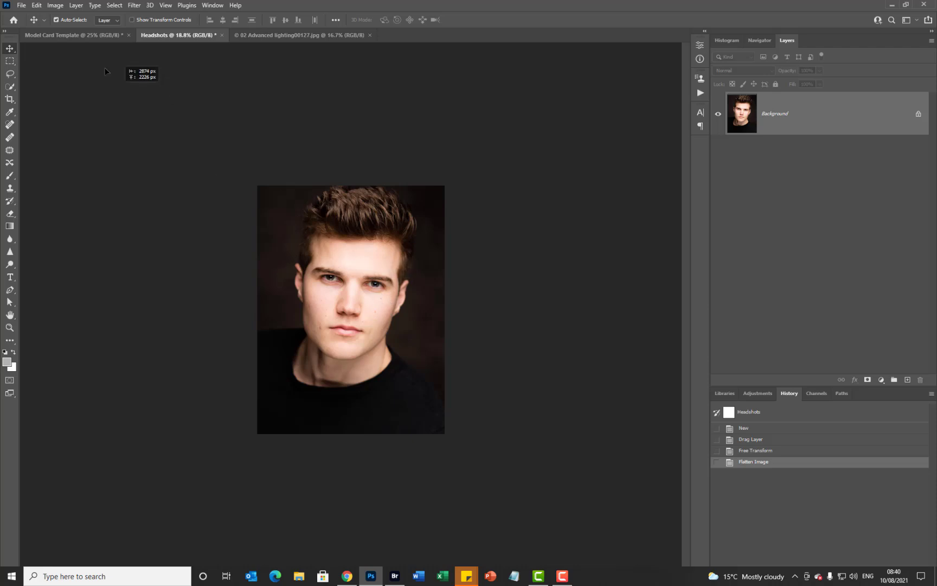
{"action": "left_click_drag", "start_coordinate": [95, 40], "coordinate": [327, 237]}
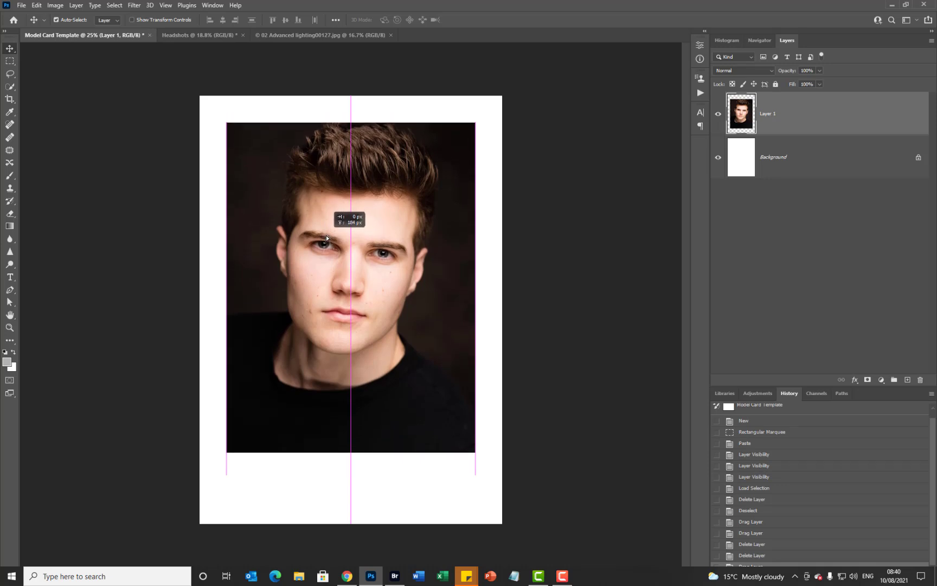
{"action": "left_click_drag", "start_coordinate": [326, 234], "coordinate": [344, 229]}
- Fine-tune the portrait's height along the centre guide with the whole card in view
{"action": "scroll", "coordinate": [325, 235], "scroll_direction": "up", "scroll_amount": 3}
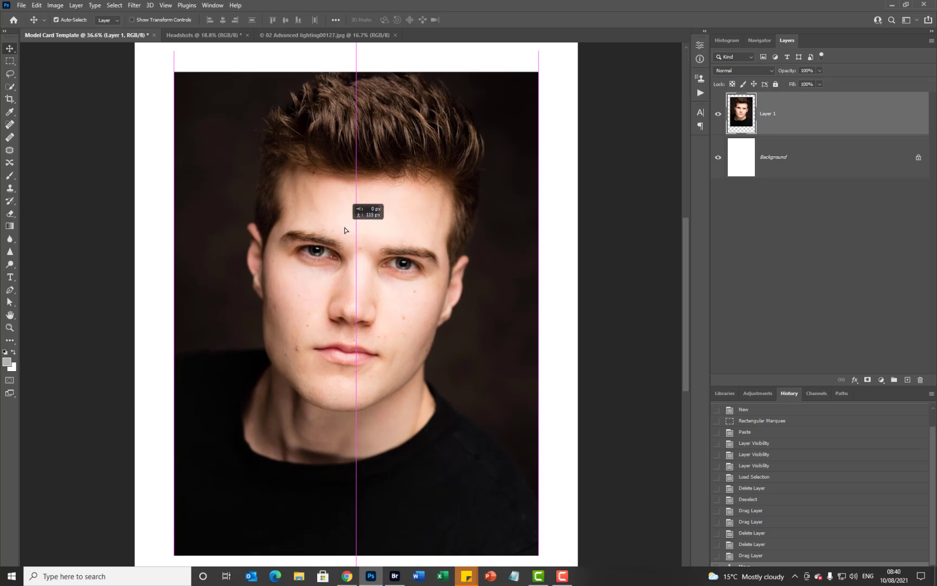
{"action": "left_click_drag", "start_coordinate": [344, 230], "coordinate": [336, 204]}
{"action": "key", "text": "ctrl+0"}
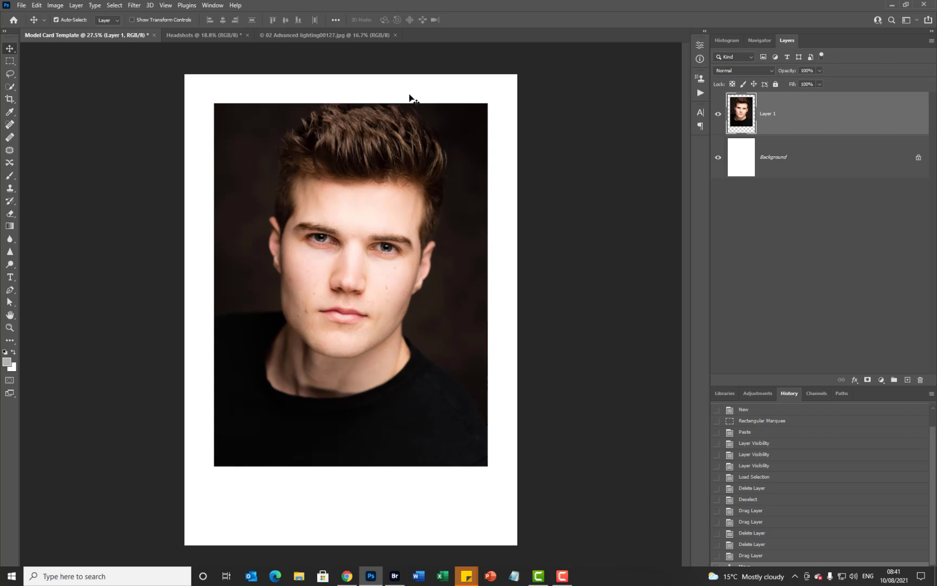
{"action": "left_click_drag", "start_coordinate": [384, 139], "coordinate": [383, 143]}
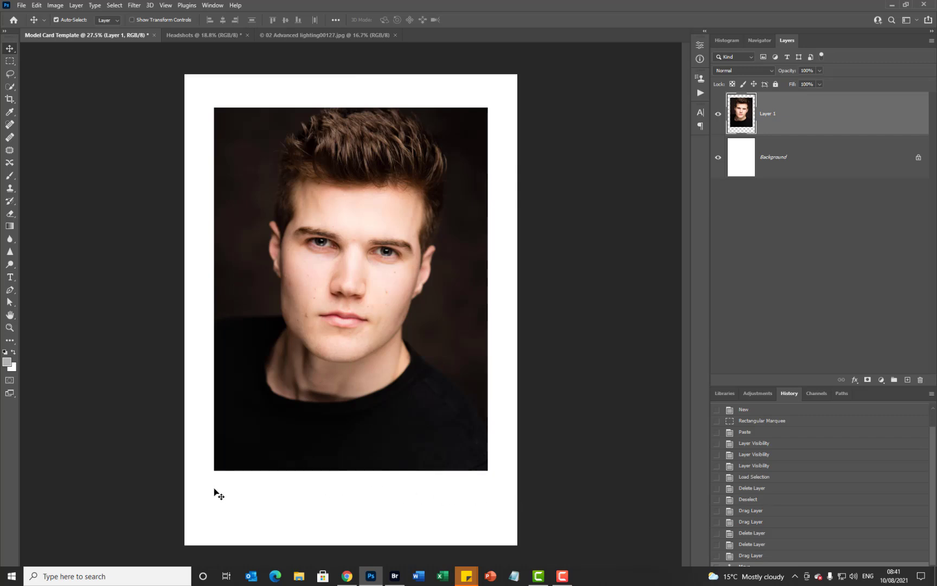
{"action": "left_click", "coordinate": [11, 63]}
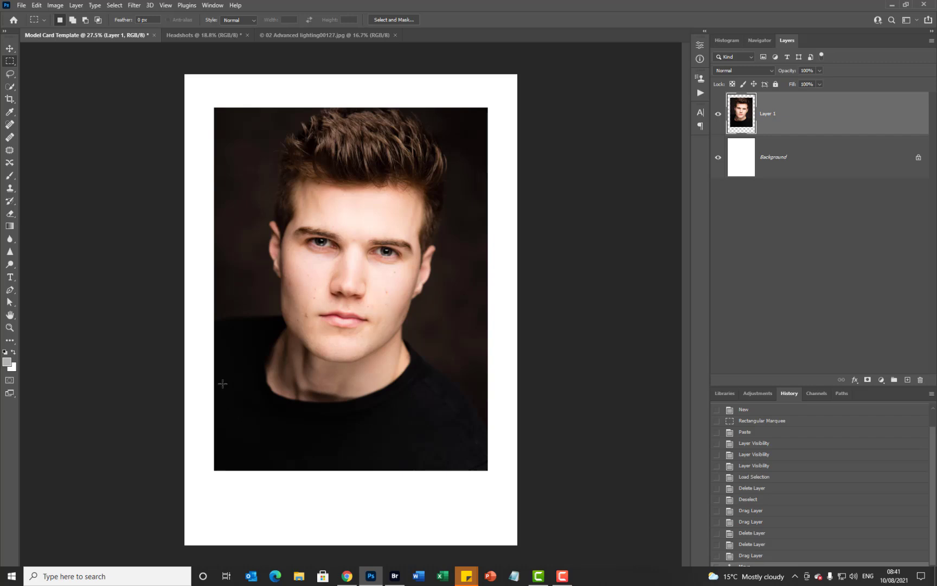
- Marquee a square thumbnail area on the card and create the Sq headshot document at 605 × 605 px
{"action": "left_click_drag", "start_coordinate": [220, 374], "coordinate": [328, 456]}
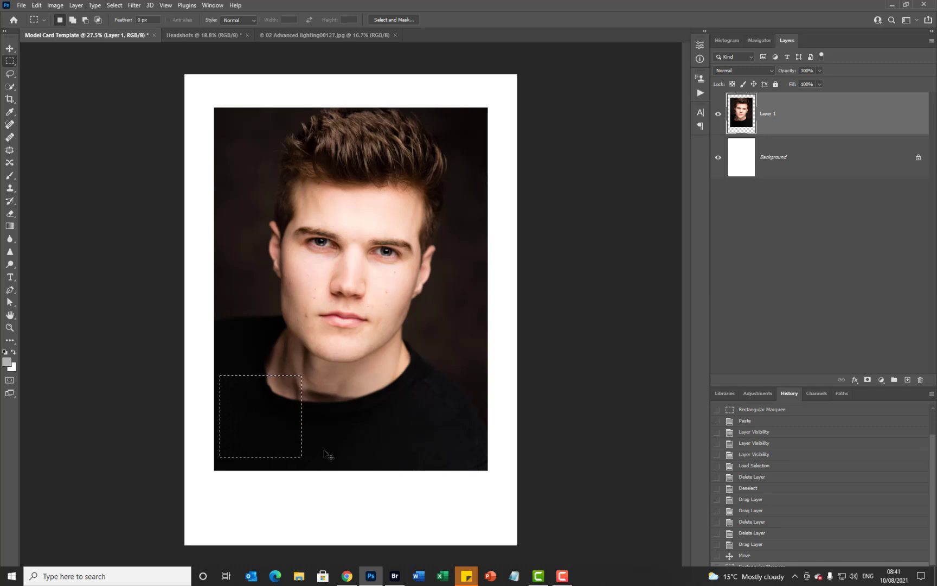
{"action": "left_click", "coordinate": [21, 5]}
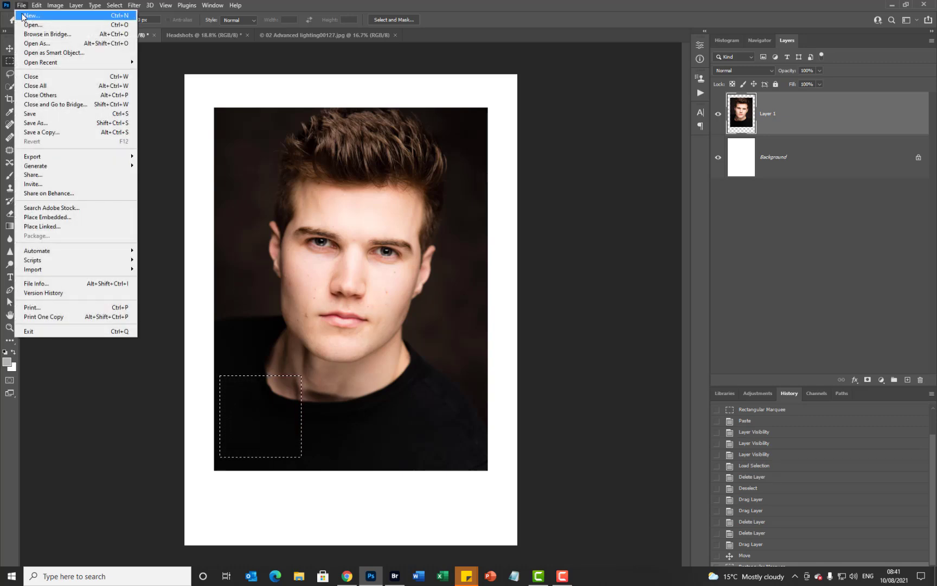
{"action": "left_click", "coordinate": [31, 16]}
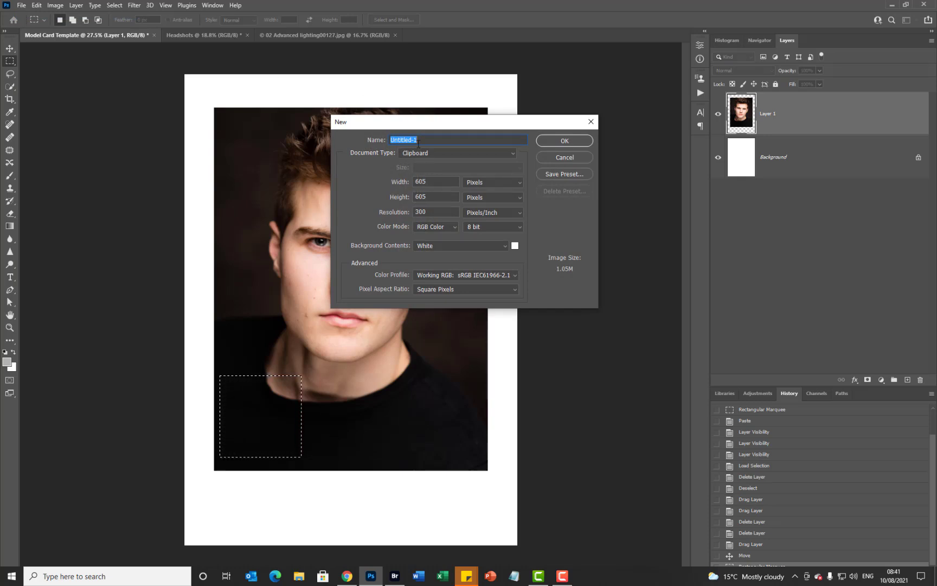
{"action": "type", "text": "Sq headshot"}
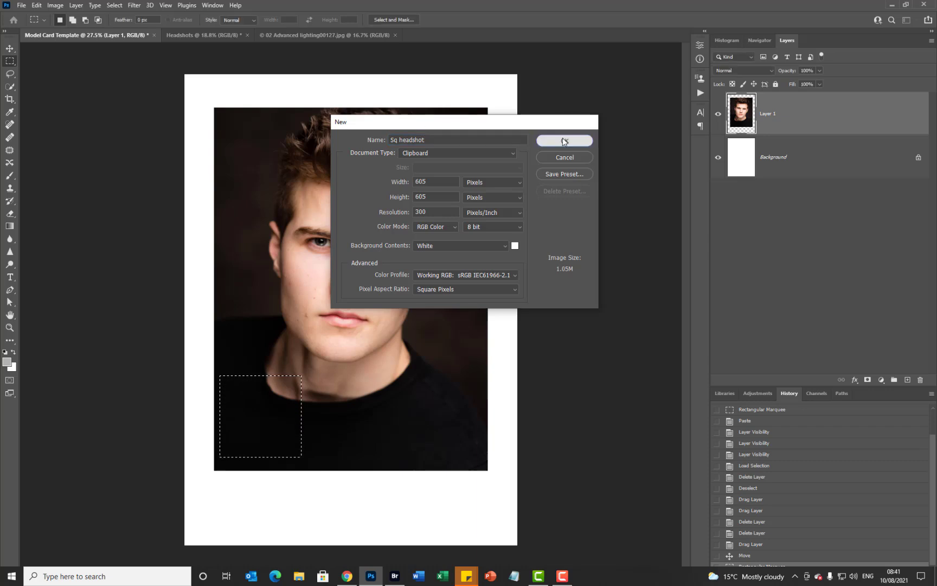
{"action": "left_click", "coordinate": [564, 140]}
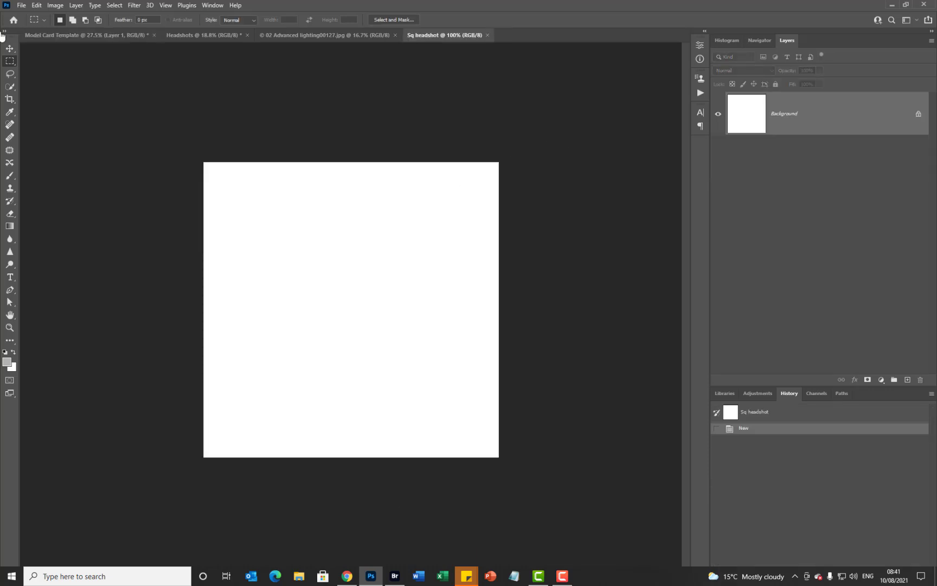
- Open the photo 02 Advanced lighting00090.jpg
{"action": "left_click", "coordinate": [22, 5]}
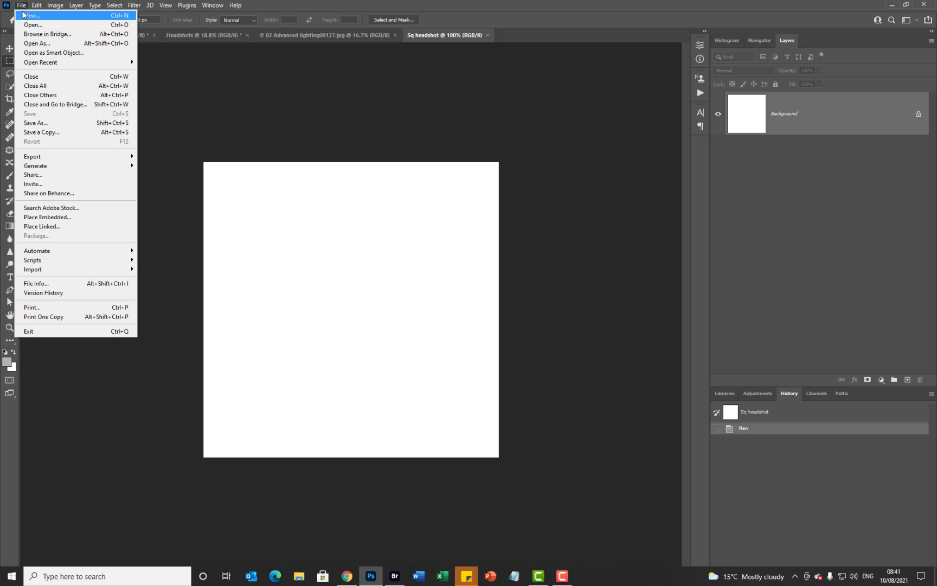
{"action": "left_click", "coordinate": [24, 25]}
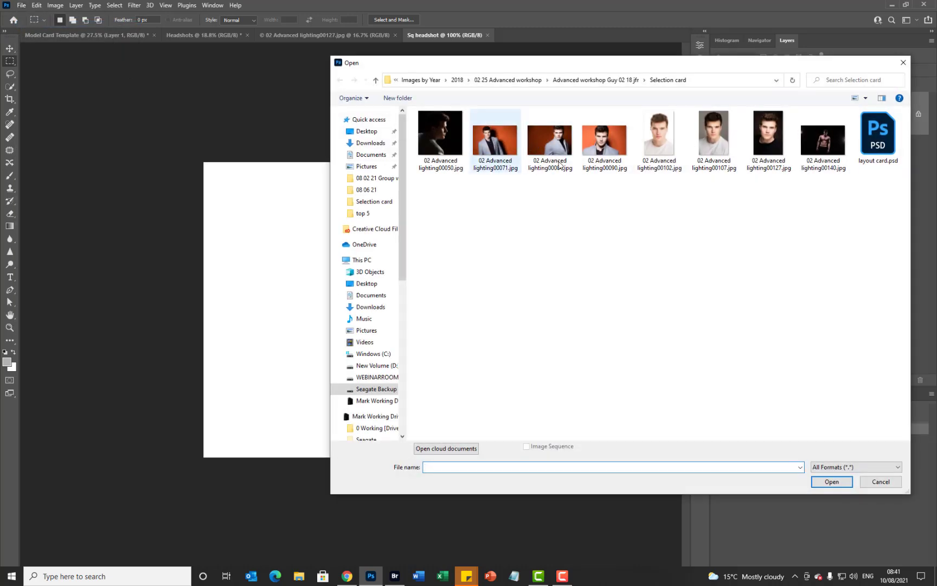
{"action": "left_click", "coordinate": [592, 151]}
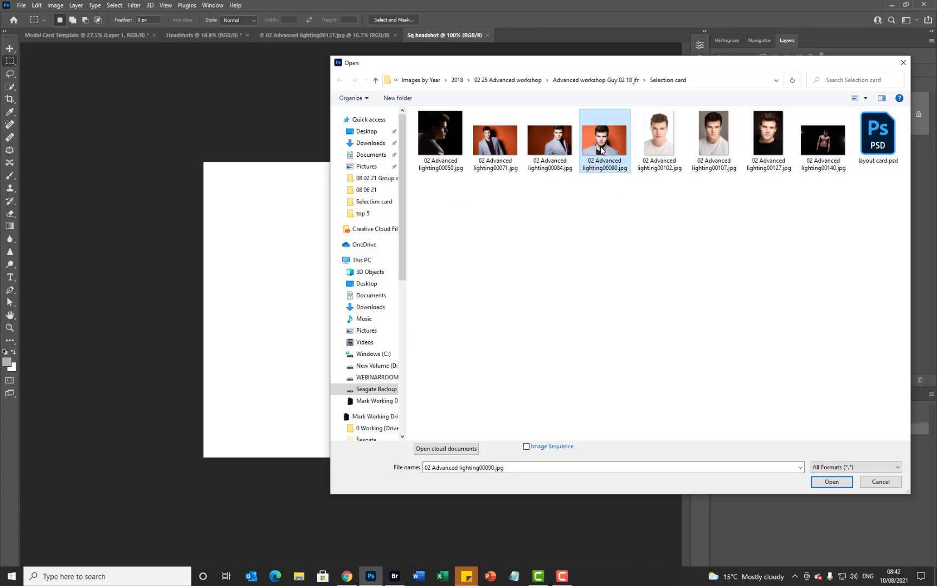
{"action": "double_click", "coordinate": [600, 147]}
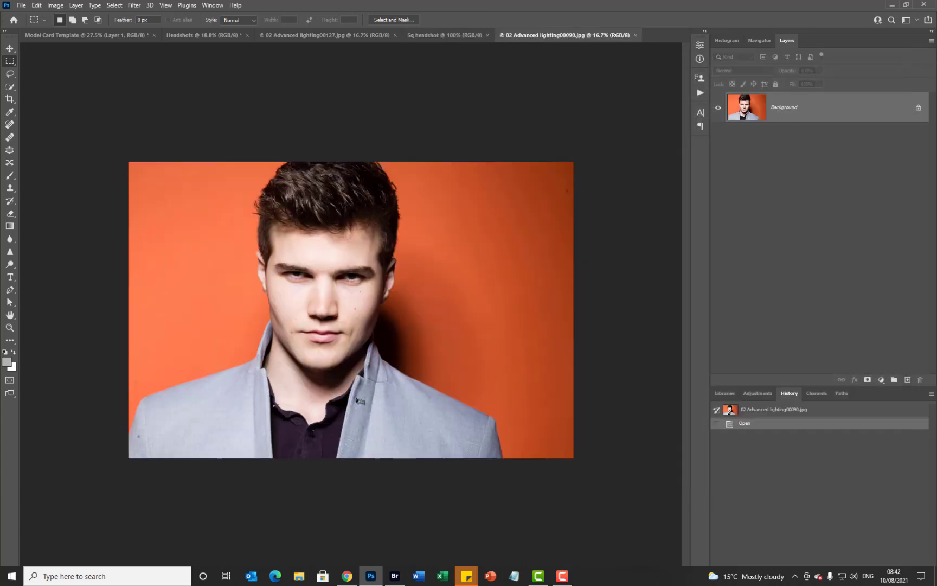
- Drag the orange-background photo into Sq headshot as a new layer
{"action": "left_click", "coordinate": [10, 48]}
{"action": "left_click_drag", "start_coordinate": [425, 69], "coordinate": [381, 282]}
{"action": "scroll", "coordinate": [381, 282], "scroll_direction": "down", "scroll_amount": 4}
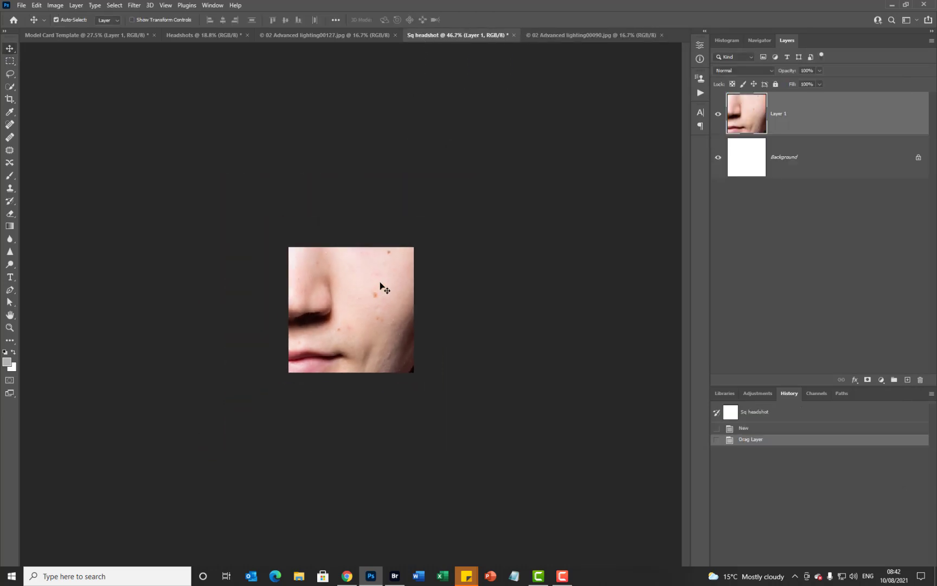
- Scale the photo down to fill the square canvas, then flatten the image
{"action": "key", "text": "ctrl+t"}
{"action": "key", "text": "ctrl+0"}
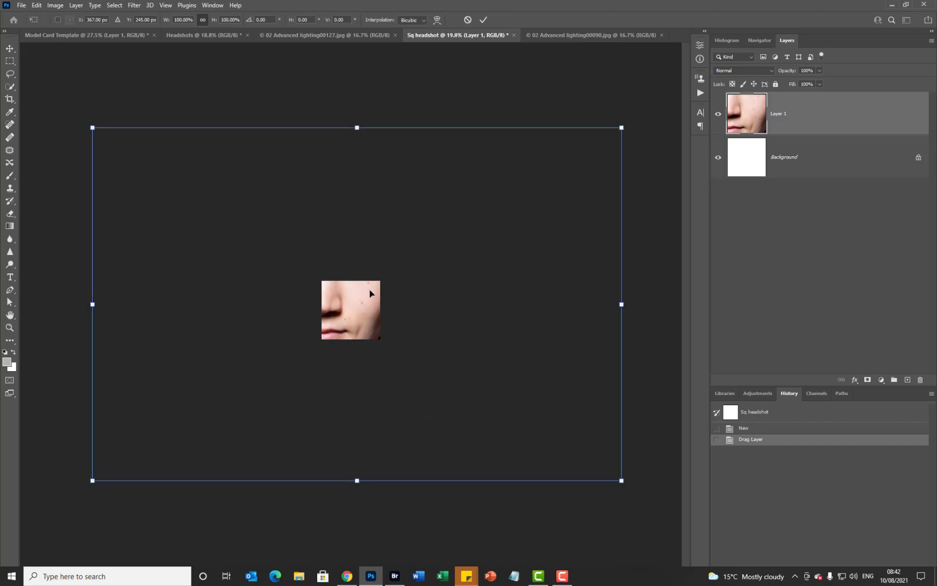
{"action": "left_click_drag", "start_coordinate": [92, 129], "coordinate": [315, 277]}
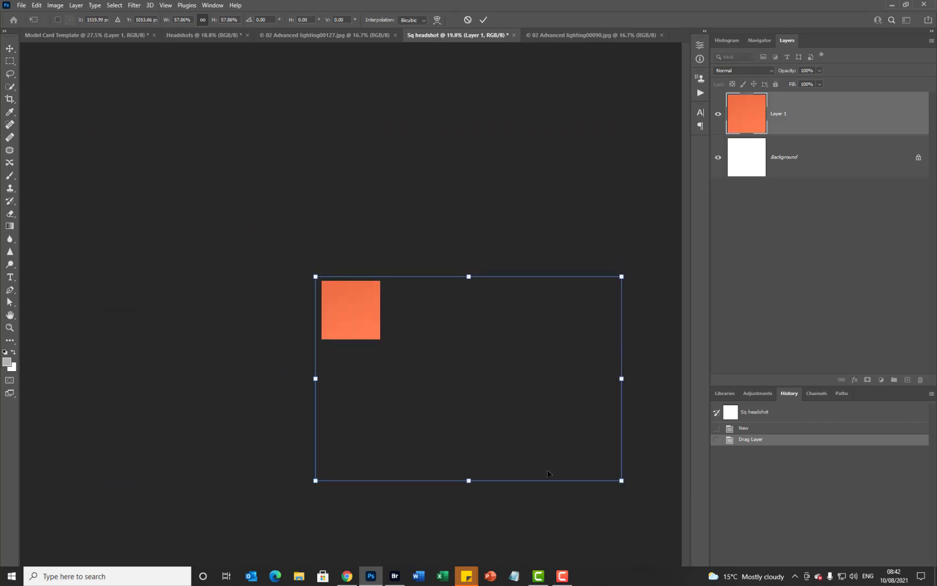
{"action": "left_click_drag", "start_coordinate": [615, 483], "coordinate": [400, 367]}
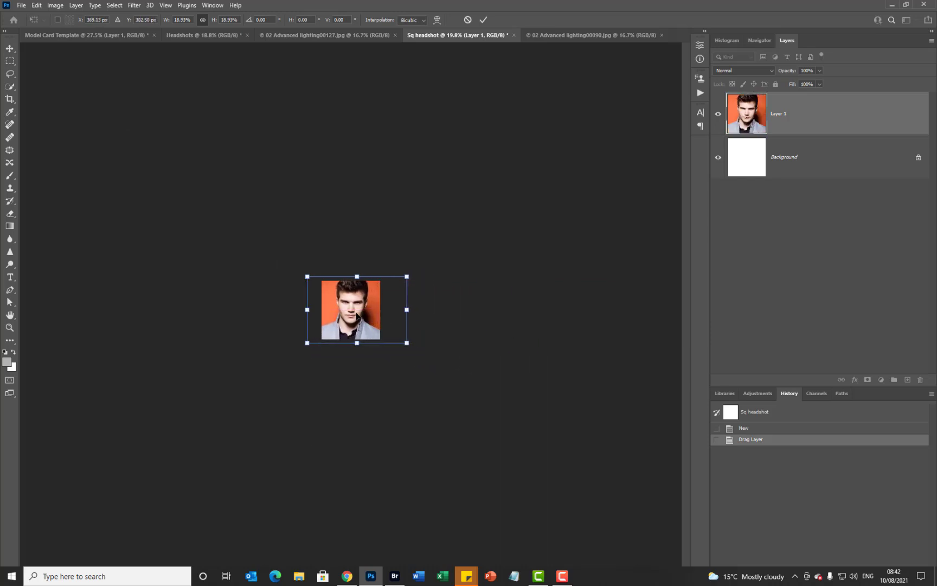
{"action": "key", "text": "Return"}
{"action": "scroll", "coordinate": [356, 312], "scroll_direction": "up", "scroll_amount": 6}
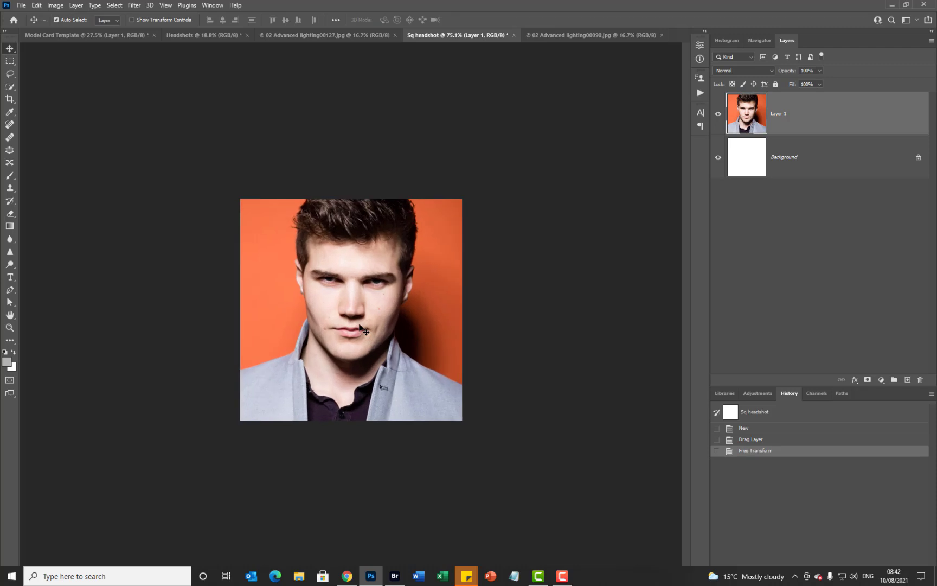
{"action": "key", "text": "ctrl+shift+e"}
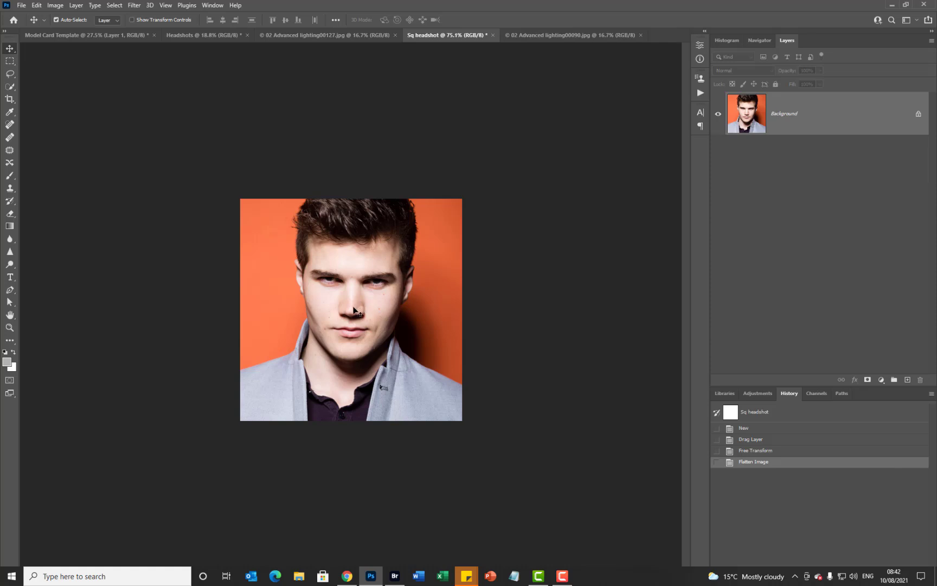
- Paste the orange square headshot into the Model Card Template as Layer 2 at the portrait's lower-left
{"action": "left_click", "coordinate": [87, 35]}
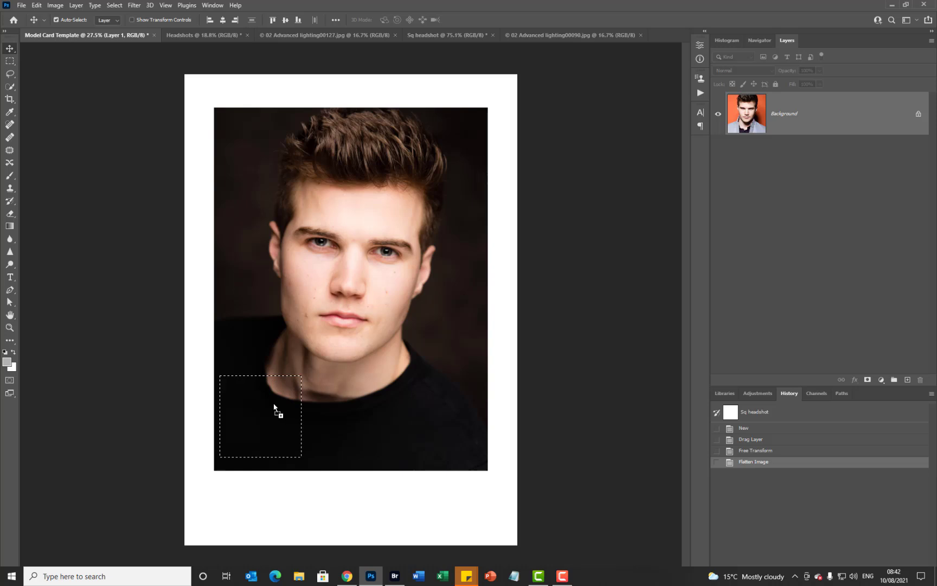
{"action": "key", "text": "ctrl+v"}
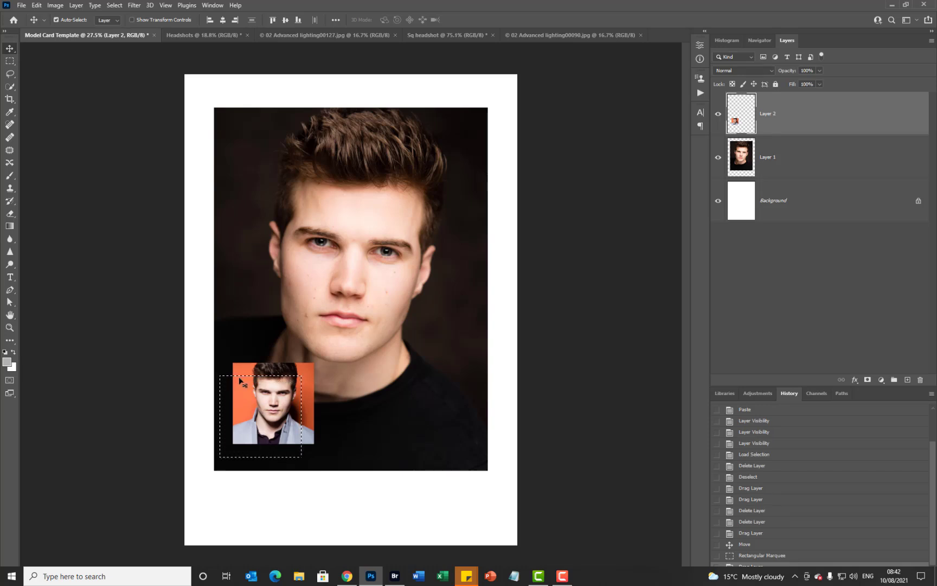
{"action": "key", "text": "ctrl+d"}
{"action": "left_click_drag", "start_coordinate": [260, 383], "coordinate": [259, 408]}
{"action": "left_click", "coordinate": [457, 36]}
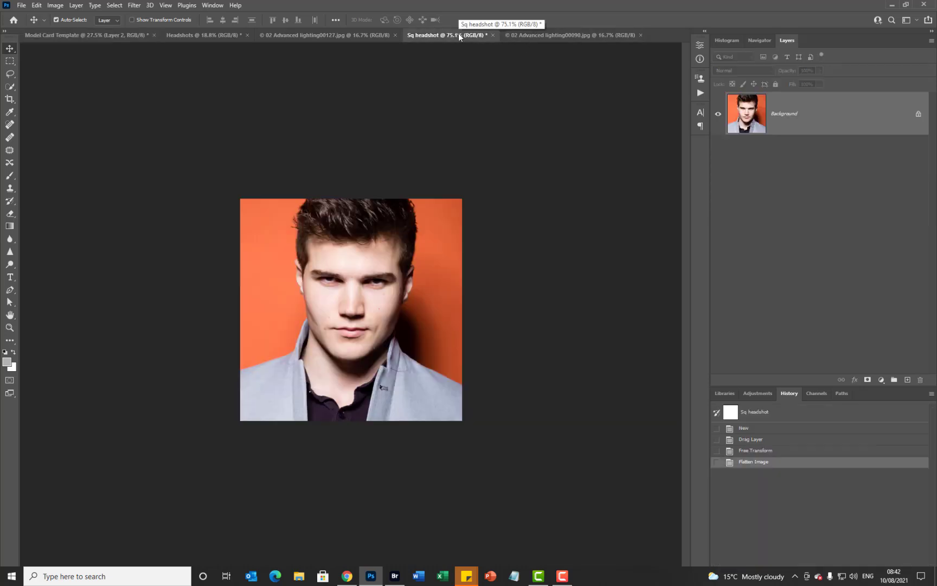
- Drag the dark profile photo 00050 from Bridge onto the Sq headshot canvas
{"action": "left_click", "coordinate": [397, 577]}
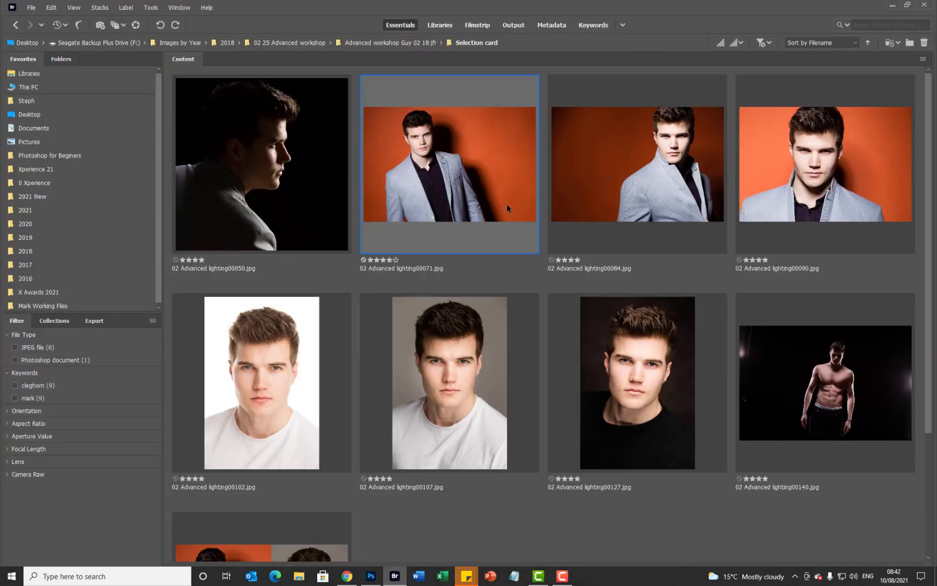
{"action": "left_click_drag", "start_coordinate": [366, 16], "coordinate": [868, 76]}
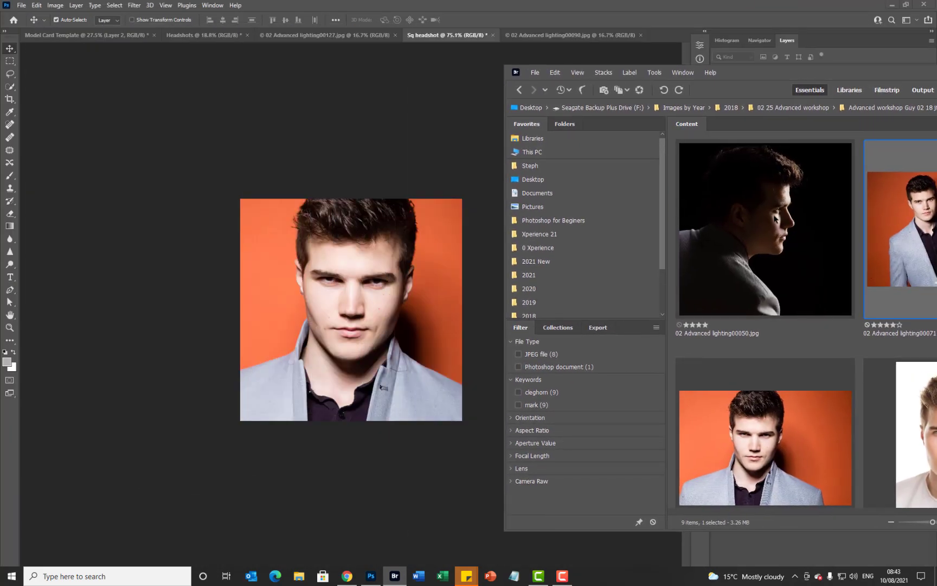
{"action": "left_click_drag", "start_coordinate": [775, 215], "coordinate": [386, 290]}
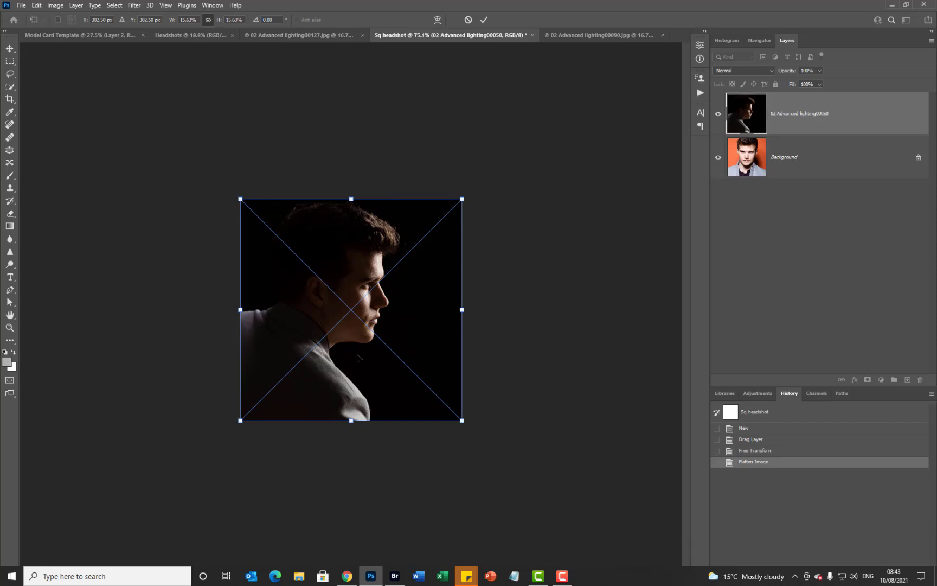
- Place and flatten the dark profile photo, then copy it onto the model card as Layer 3
{"action": "key", "text": "Return"}
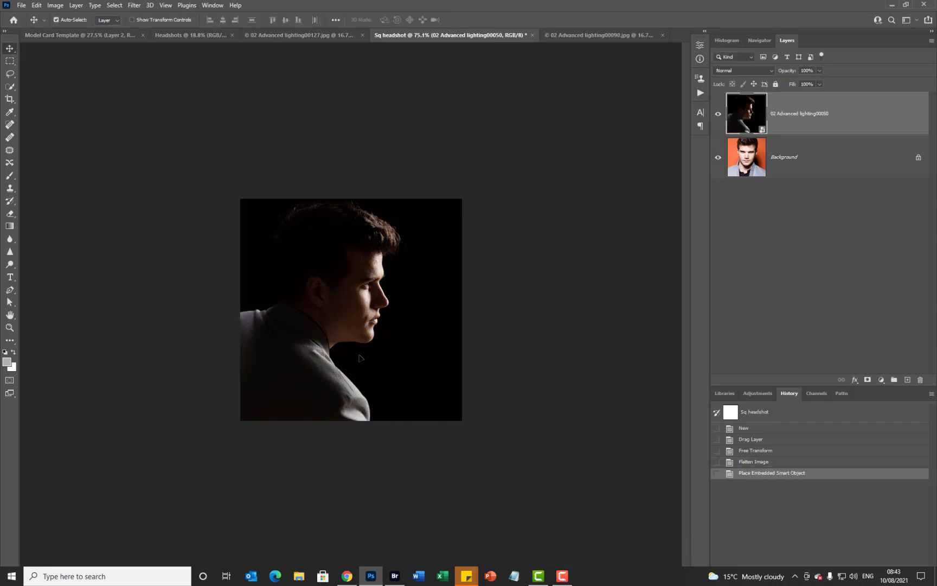
{"action": "key", "text": "ctrl+shift+e"}
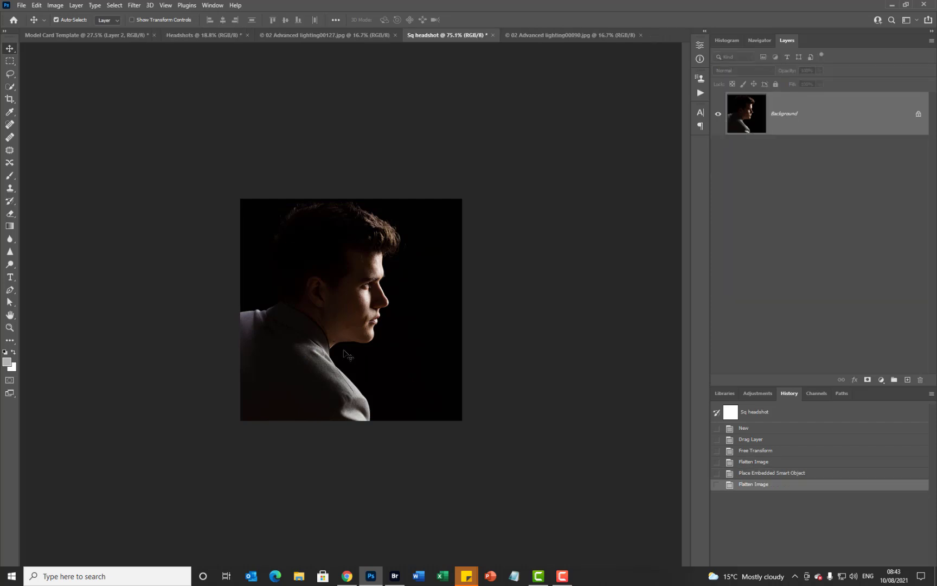
{"action": "left_click_drag", "start_coordinate": [94, 41], "coordinate": [345, 413]}
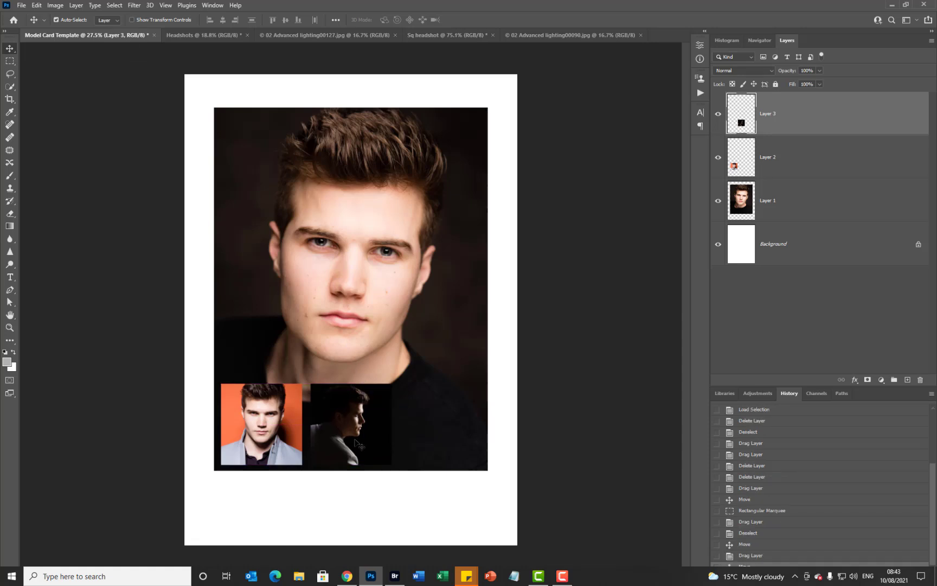
{"action": "left_click", "coordinate": [466, 36]}
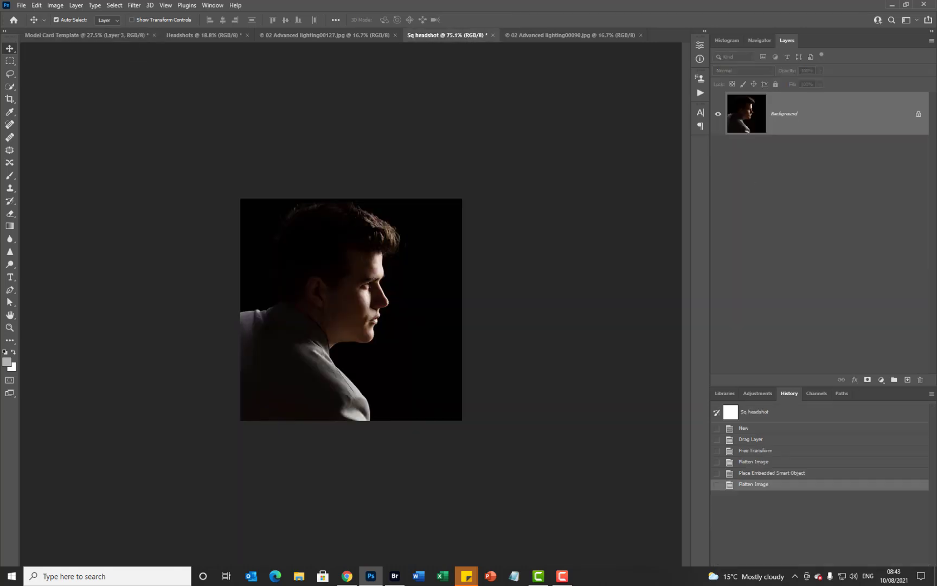
- Place the shirtless photo 00140 into Sq headshot, scaled up to fill the square
{"action": "key", "text": "alt+ctrl+o"}
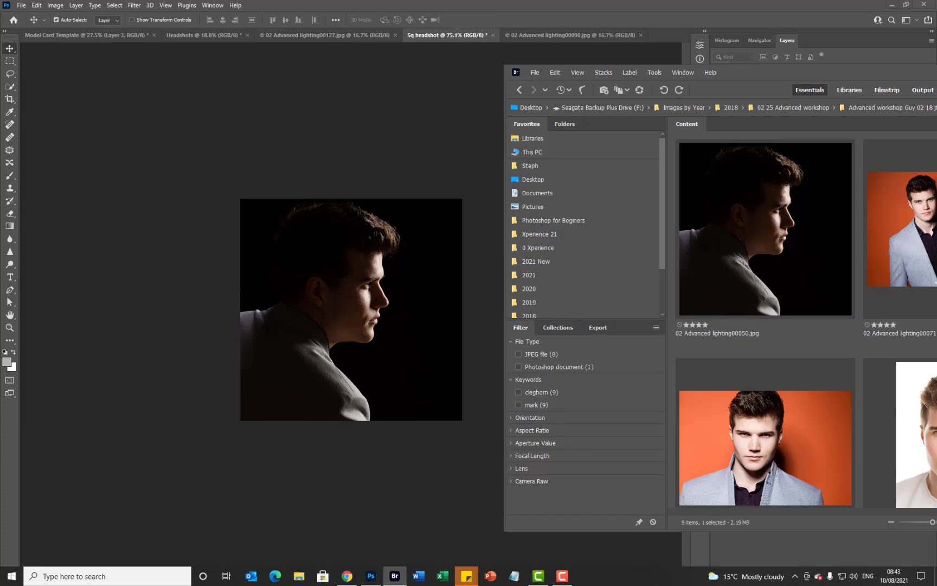
{"action": "scroll", "coordinate": [753, 461], "scroll_direction": "down", "scroll_amount": 4}
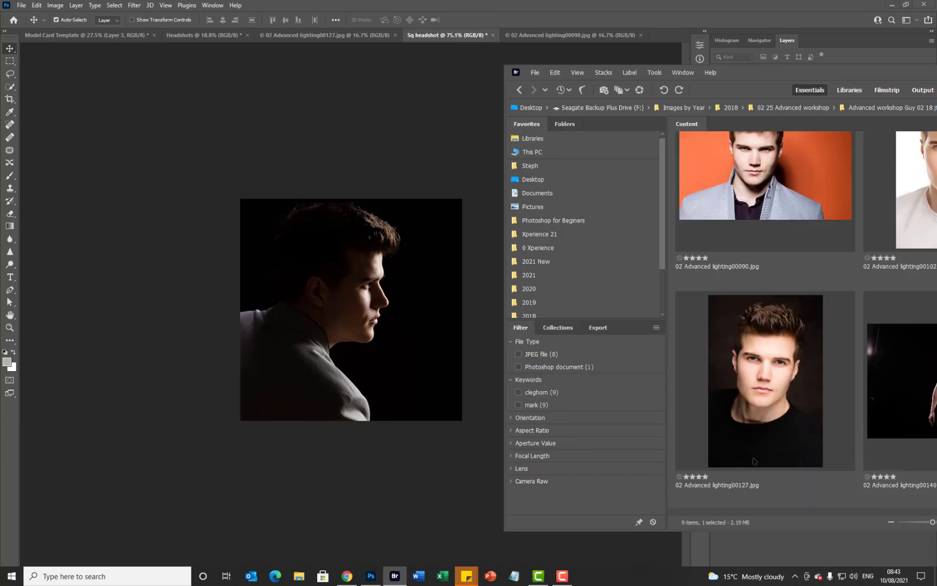
{"action": "key", "text": "Down"}
{"action": "left_click_drag", "start_coordinate": [934, 396], "coordinate": [362, 344]}
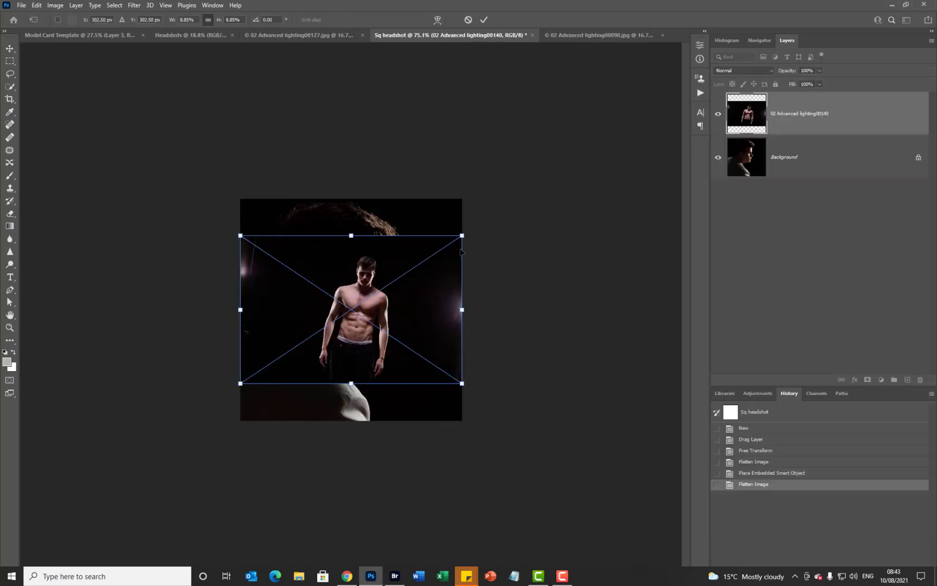
{"action": "left_click_drag", "start_coordinate": [462, 235], "coordinate": [523, 194]}
{"action": "left_click_drag", "start_coordinate": [238, 384], "coordinate": [155, 440]}
{"action": "left_click_drag", "start_coordinate": [525, 194], "coordinate": [562, 168]}
{"action": "left_click_drag", "start_coordinate": [451, 271], "coordinate": [434, 263]}
{"action": "key", "text": "Return"}
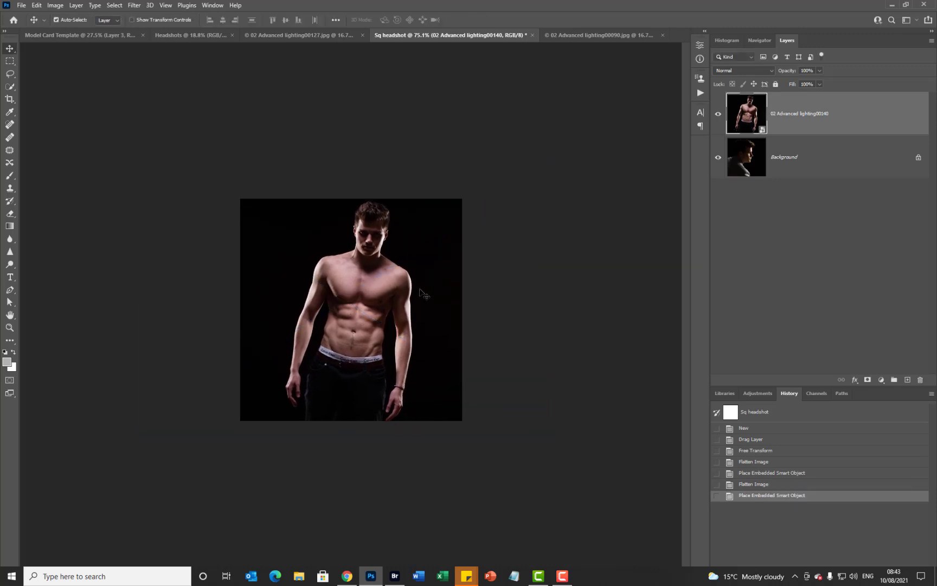
- Flatten the shirtless photo and add it to the model card as Layer 4 at the row's right end
{"action": "key", "text": "ctrl+shift+f"}
{"action": "left_click_drag", "start_coordinate": [197, 115], "coordinate": [441, 422]}
{"action": "left_click_drag", "start_coordinate": [340, 418], "coordinate": [347, 419]}
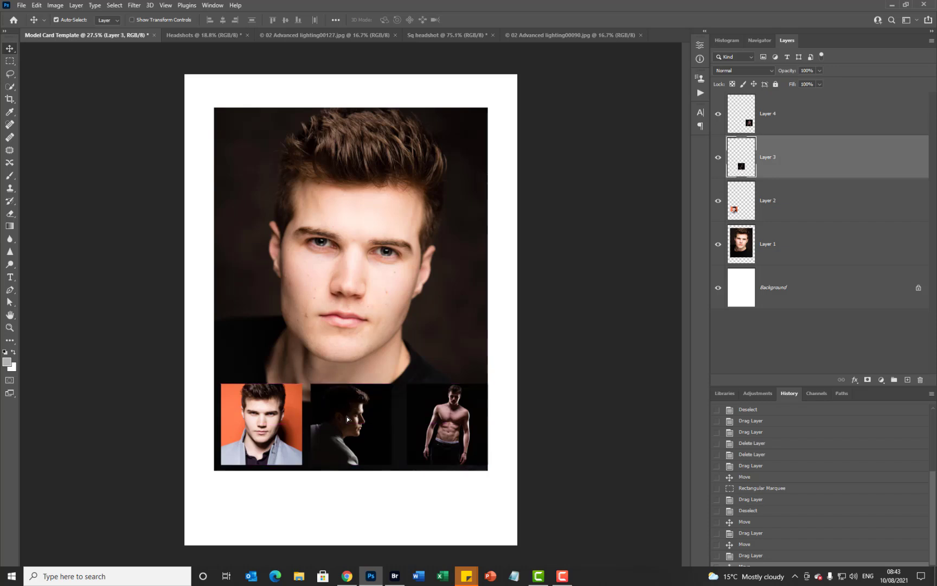
- Select thumbnail Layers 2, 3 and 4 and move them down together
{"action": "left_click", "coordinate": [266, 416]}
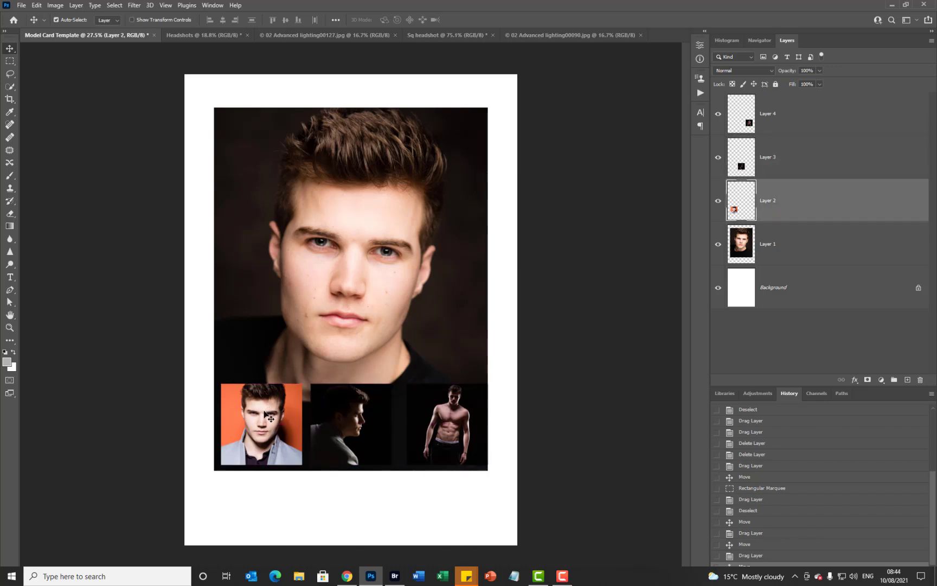
{"action": "left_click", "coordinate": [351, 421], "text": "shift"}
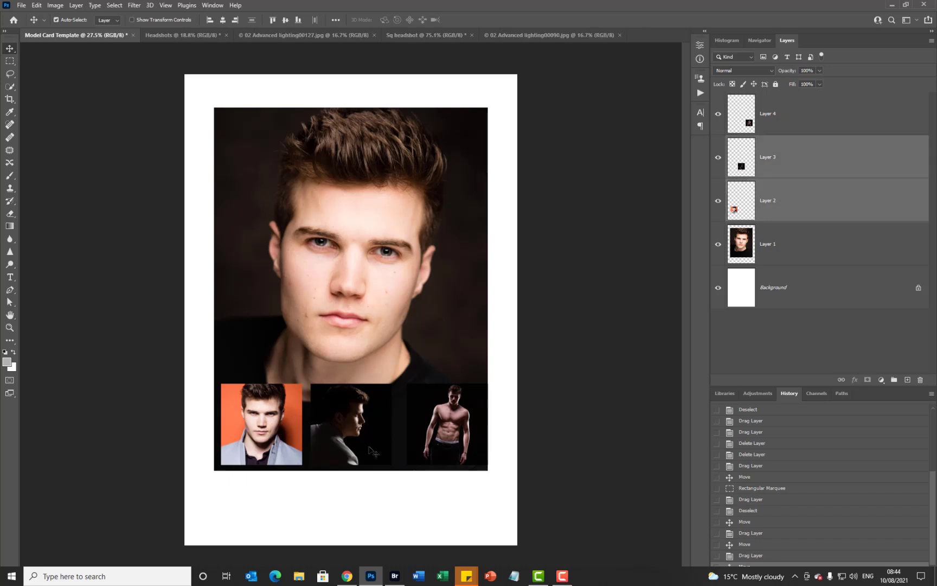
{"action": "left_click", "coordinate": [443, 438], "text": "shift"}
{"action": "left_click_drag", "start_coordinate": [451, 437], "coordinate": [418, 493]}
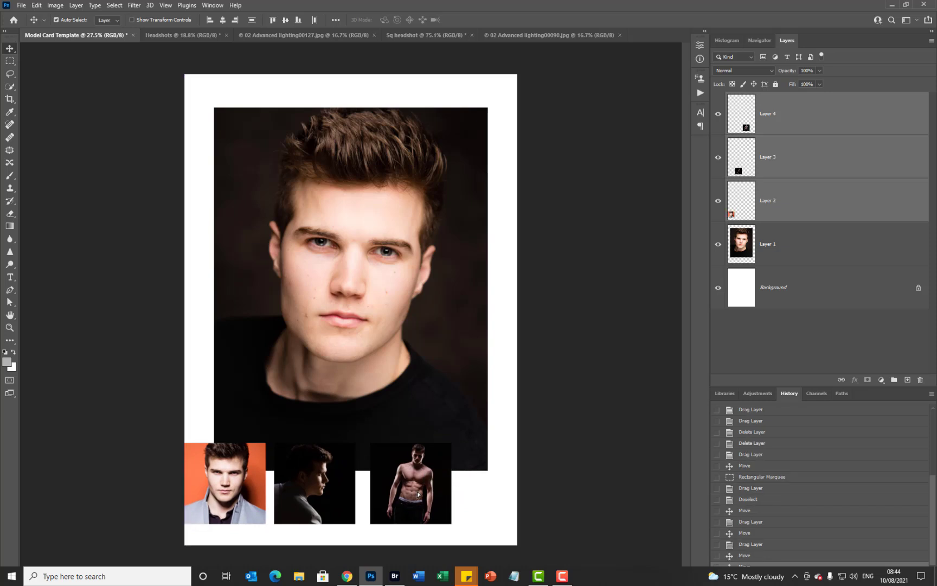
- Link the three thumbnail layers and nudge the linked row up and right over the portrait's bottom edge
{"action": "left_click", "coordinate": [841, 380]}
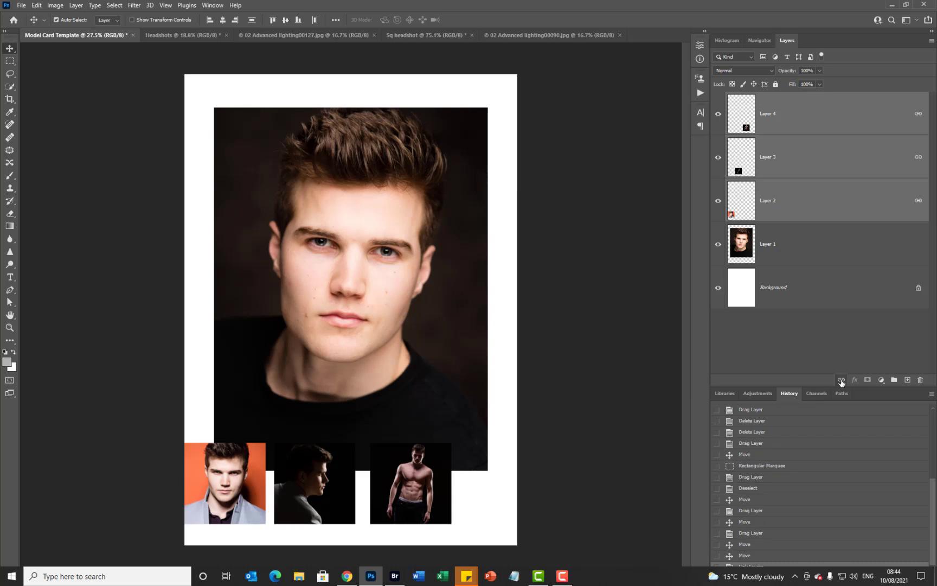
{"action": "left_click", "coordinate": [484, 481]}
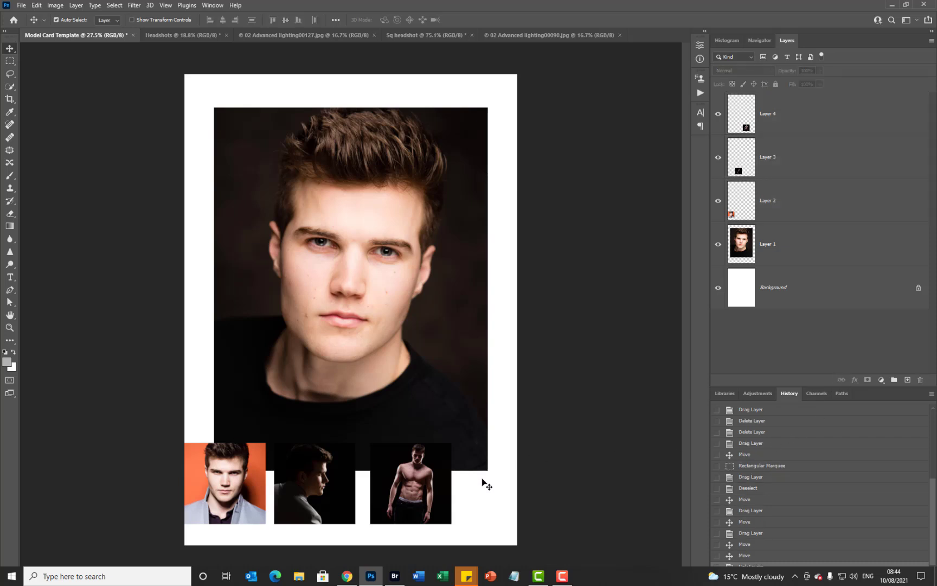
{"action": "mouse_move", "coordinate": [435, 496]}
{"action": "left_mouse_down"}
{"action": "mouse_move", "coordinate": [458, 487]}
{"action": "mouse_move", "coordinate": [446, 485]}
{"action": "left_mouse_up"}
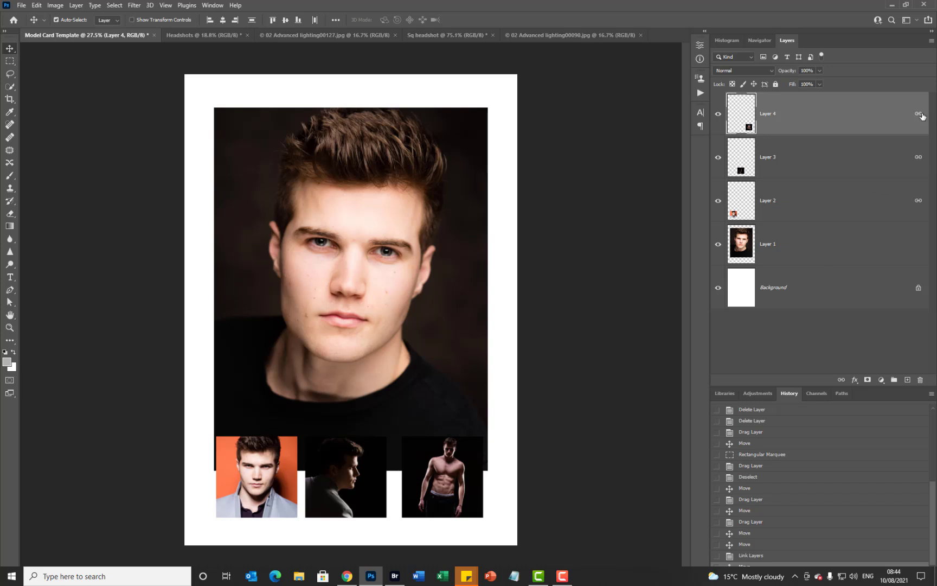
- Unlink Layer 3 and shift the middle profile thumbnail right so the three gaps are equal
{"action": "left_click", "coordinate": [898, 157]}
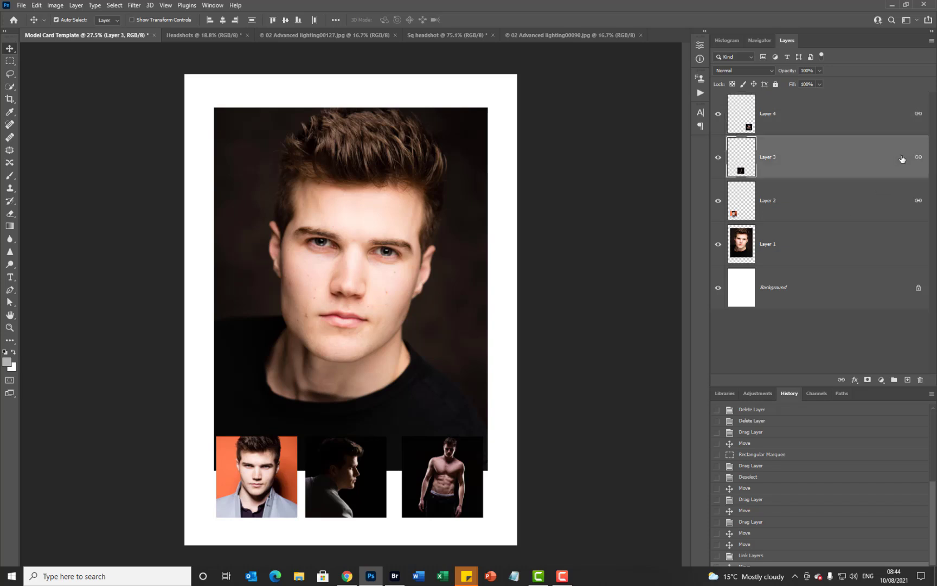
{"action": "left_click", "coordinate": [841, 382]}
{"action": "left_click_drag", "start_coordinate": [352, 486], "coordinate": [352, 485]}
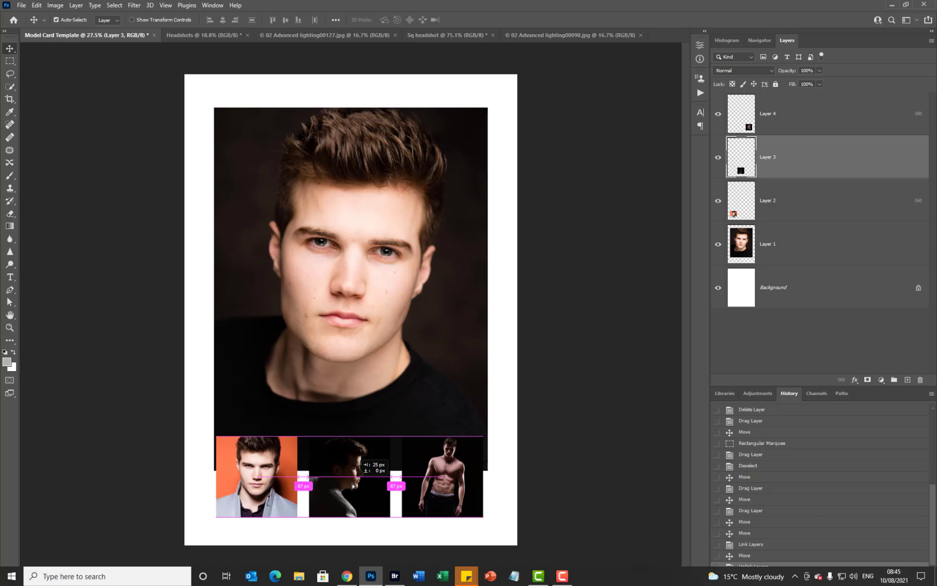
{"action": "left_click_drag", "start_coordinate": [352, 485], "coordinate": [354, 500]}
{"action": "scroll", "coordinate": [353, 488], "scroll_direction": "up", "scroll_amount": 5}
{"action": "scroll", "coordinate": [353, 501], "scroll_direction": "down", "scroll_amount": 4}
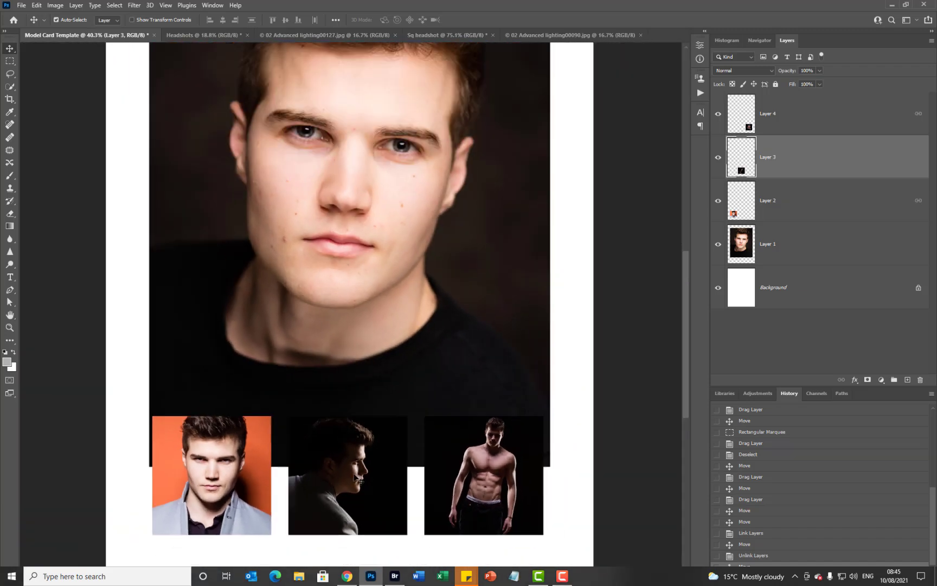
{"action": "scroll", "coordinate": [356, 479], "scroll_direction": "down", "scroll_amount": 1}
{"action": "scroll", "coordinate": [356, 478], "scroll_direction": "down", "scroll_amount": 1}
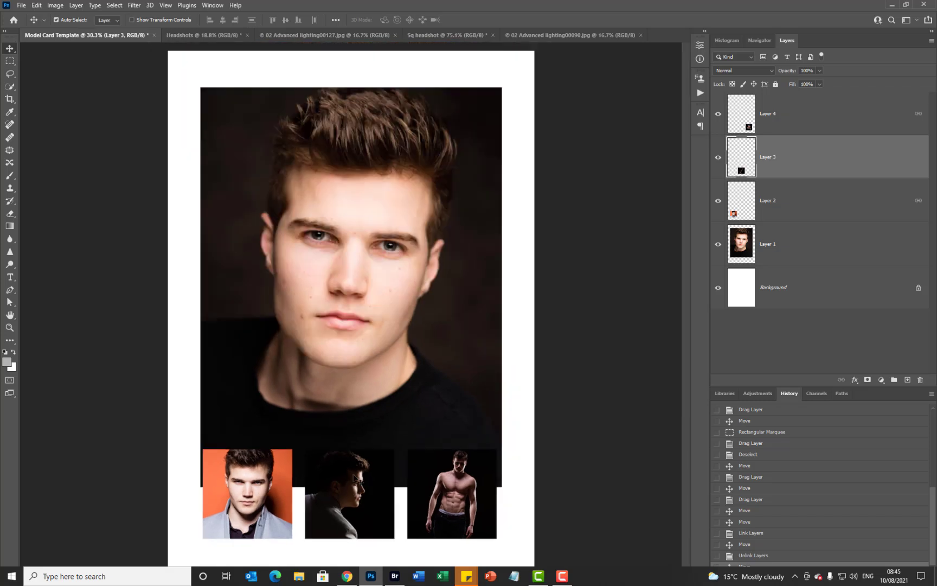